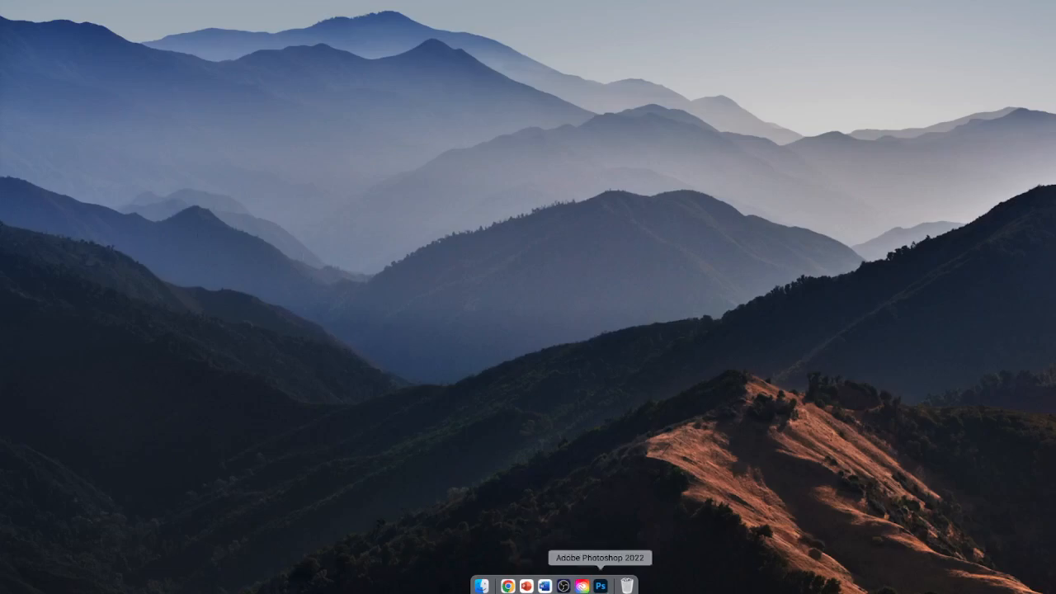
Step: Open Photoshop and start a new document named "Photoshop Painting Tutorial"
{"action": "left_click", "coordinate": [602, 586]}
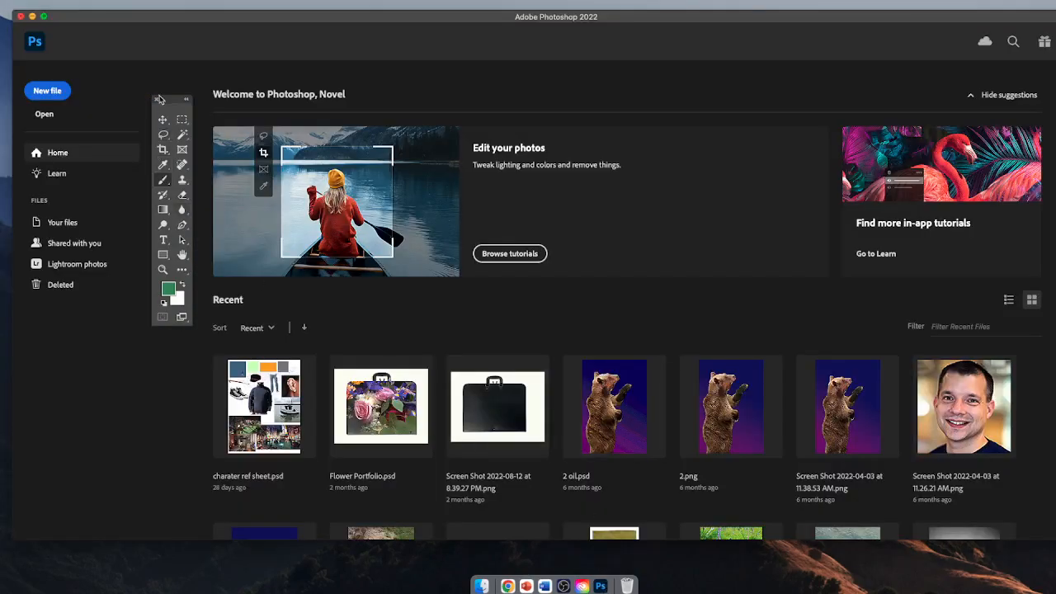
{"action": "left_click", "coordinate": [45, 93]}
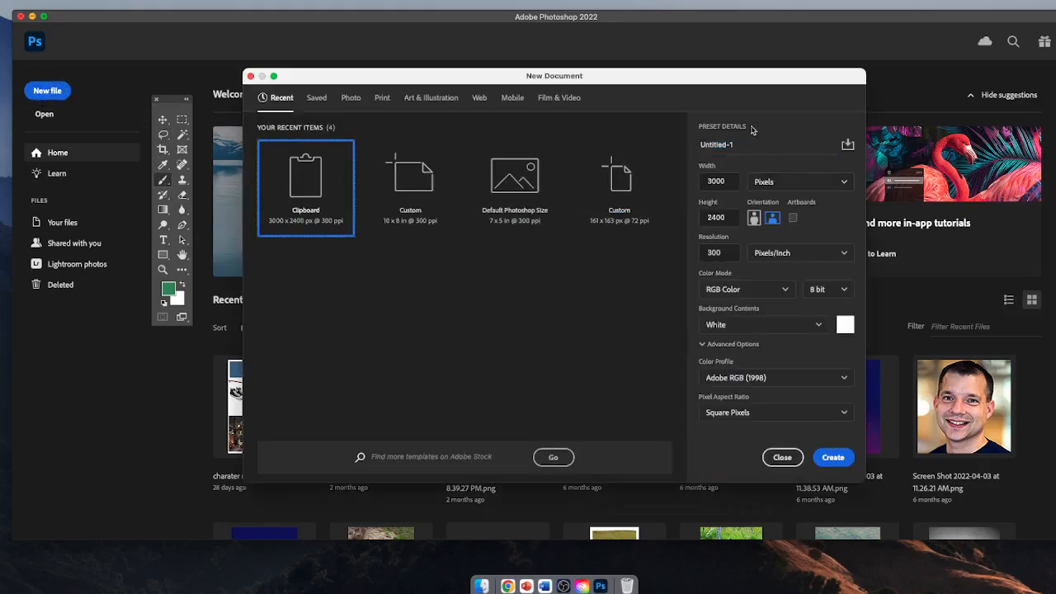
{"action": "left_click_drag", "start_coordinate": [744, 145], "coordinate": [624, 149]}
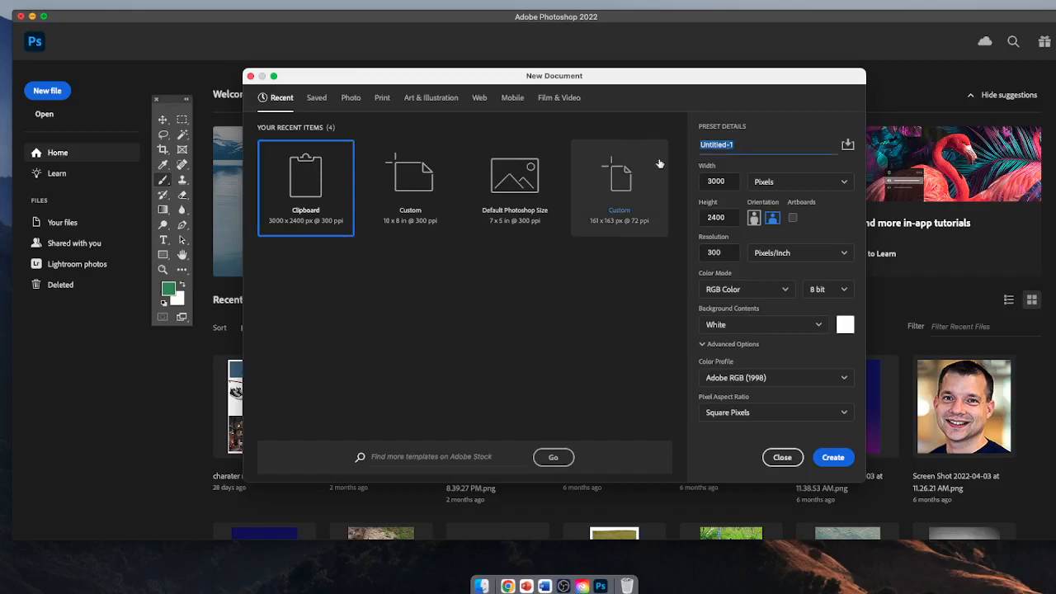
{"action": "type", "text": "T"}
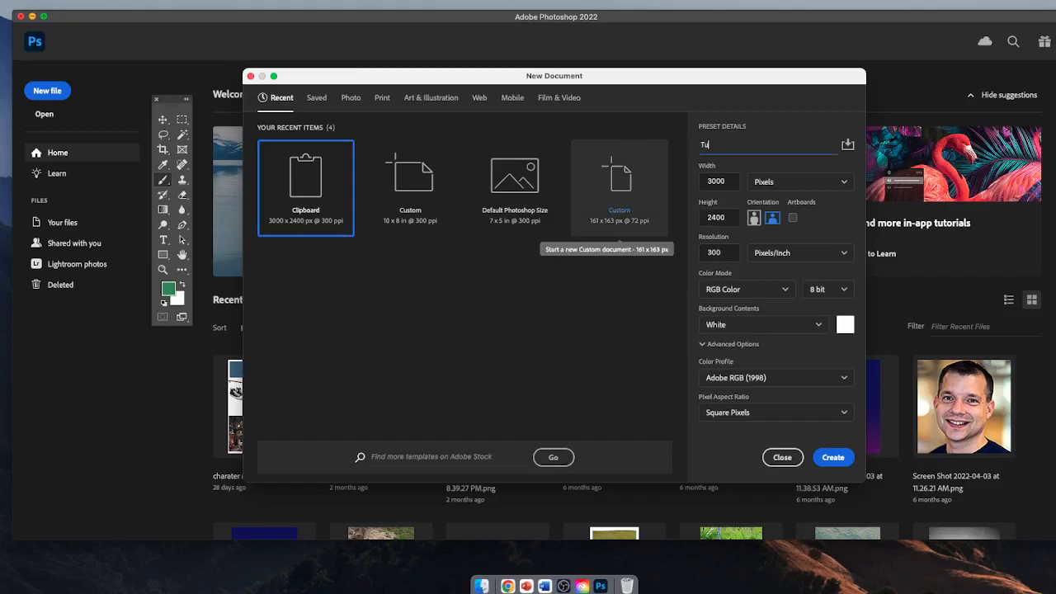
{"action": "type", "text": "hotoshop Paintin"}
{"action": "type", "text": "g Tutorial"}
Step: Set the document units to inches and create the 10 x 8 inch, 300 pixels/inch canvas in RGB Color with a white background
{"action": "left_click", "coordinate": [771, 183]}
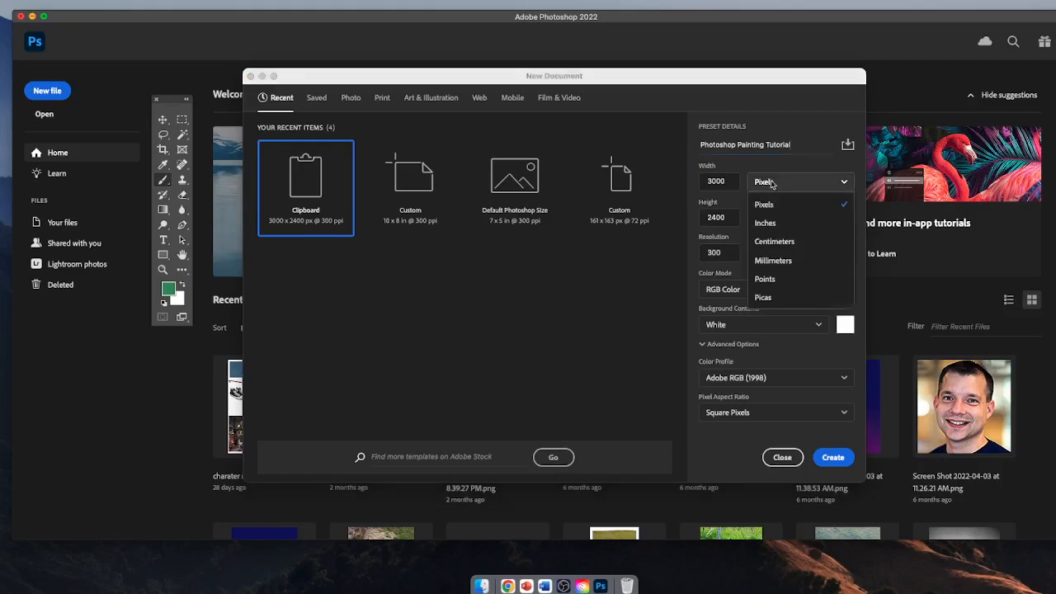
{"action": "left_click", "coordinate": [773, 219]}
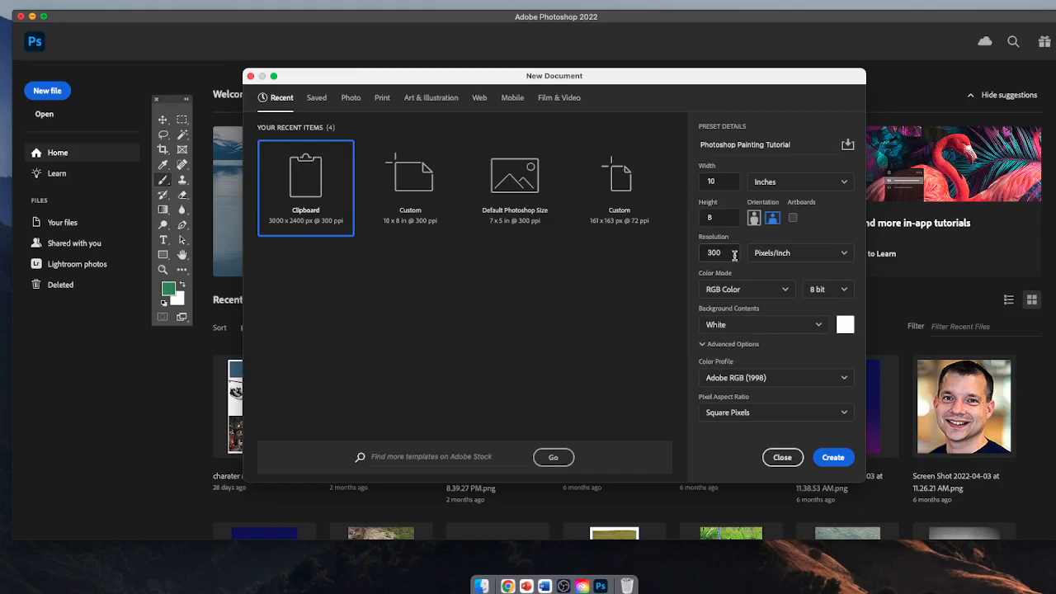
{"action": "left_click", "coordinate": [763, 290]}
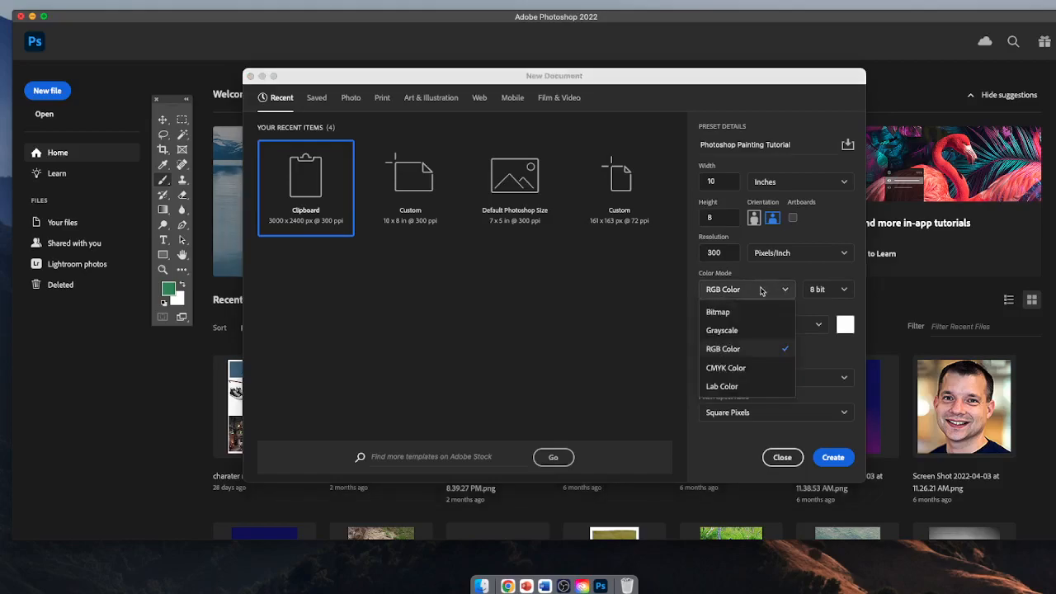
{"action": "left_click", "coordinate": [761, 289]}
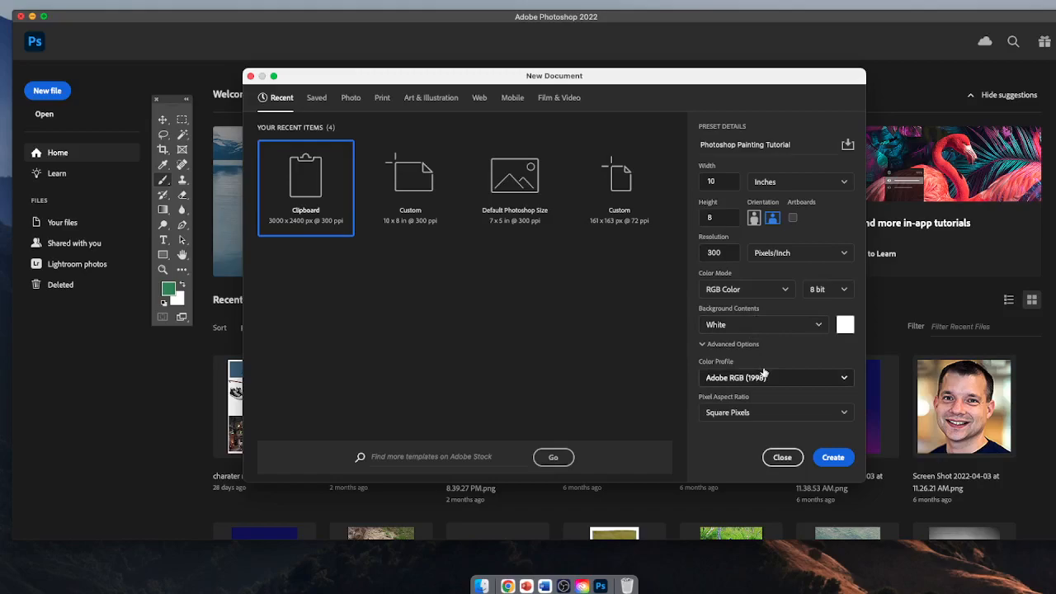
{"action": "left_click", "coordinate": [828, 459]}
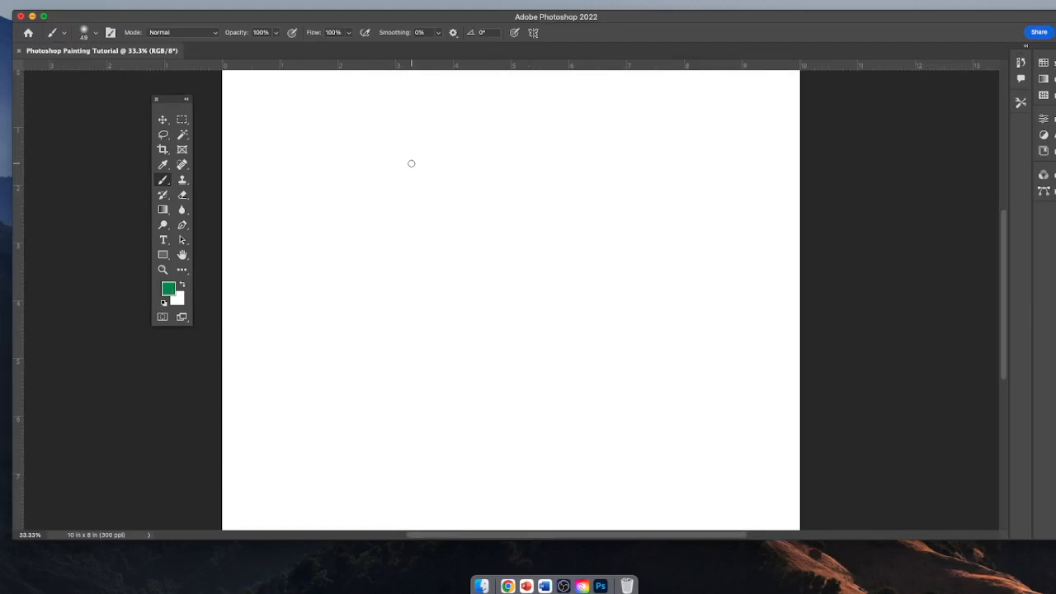
Step: Close the floating Tools panel and bring it back
{"action": "left_click_drag", "start_coordinate": [180, 108], "coordinate": [172, 139]}
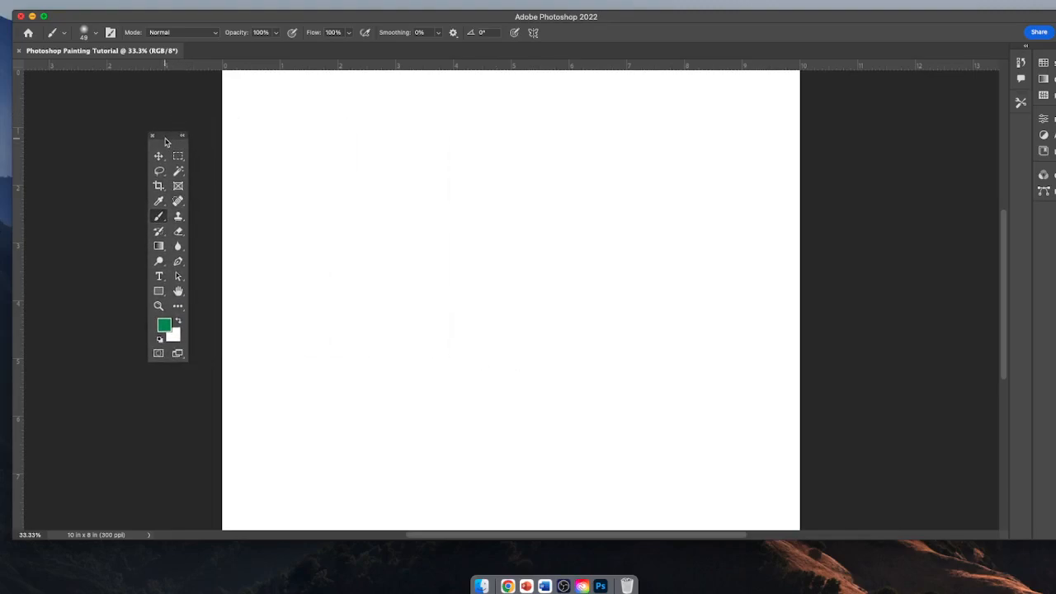
{"action": "left_click", "coordinate": [153, 137]}
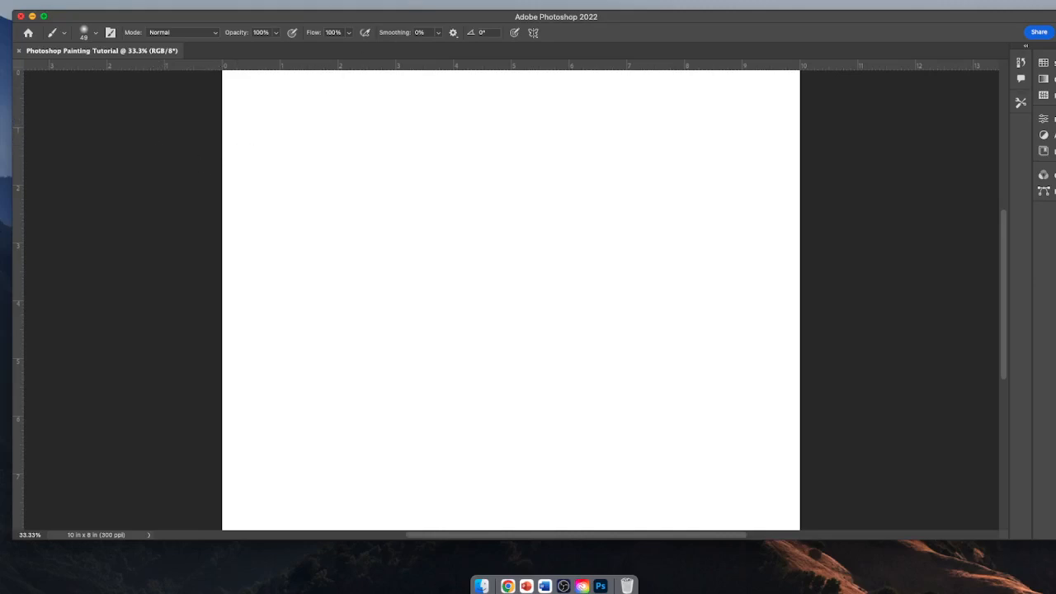
{"action": "left_click", "coordinate": [410, 1]}
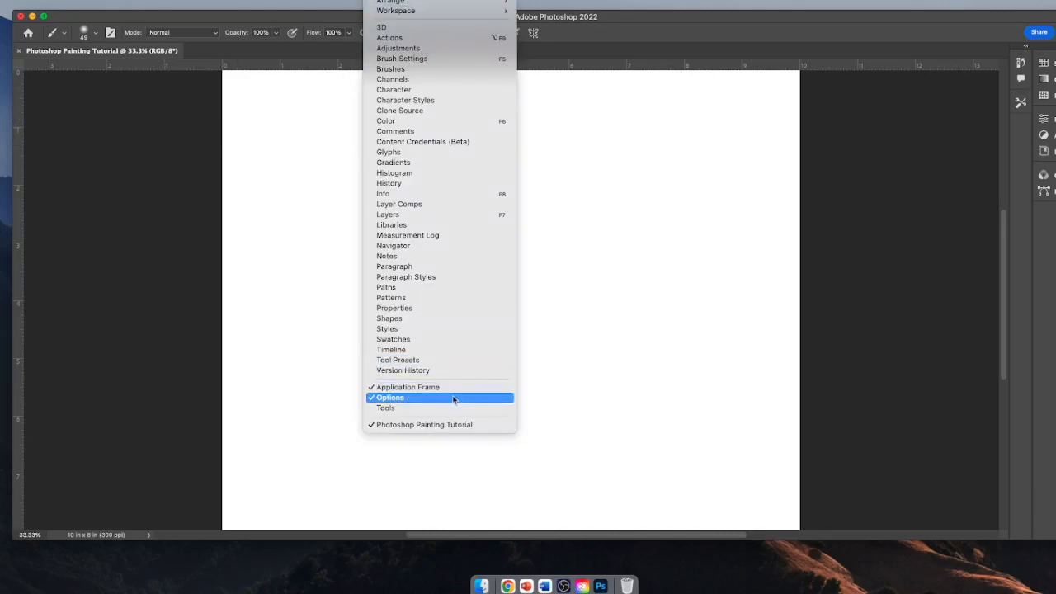
{"action": "left_click", "coordinate": [382, 408]}
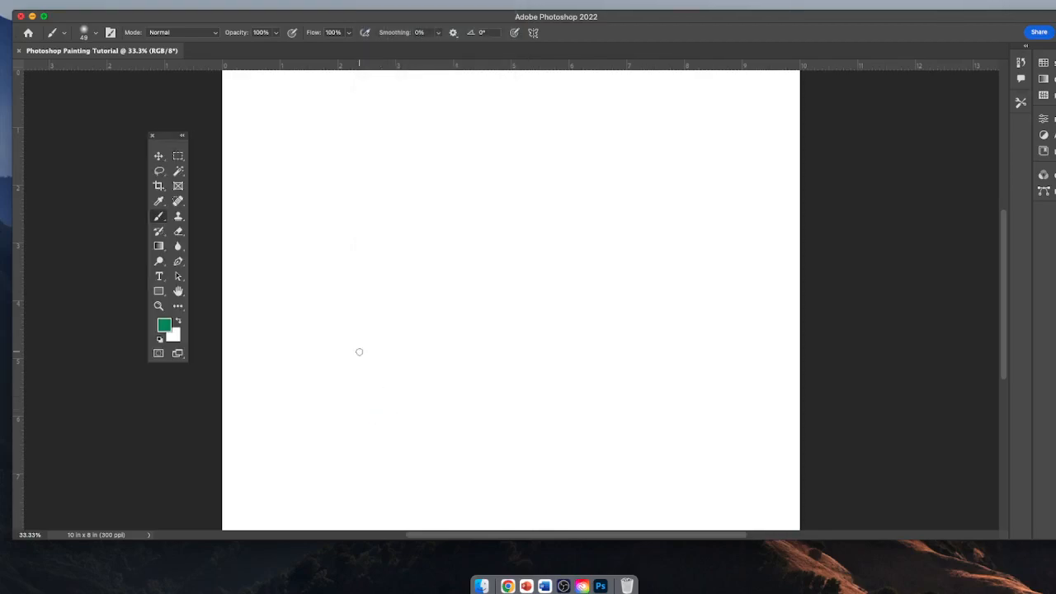
Step: Show the Brush Settings panel and arrange it and the Tools panel on opposite sides of the canvas
{"action": "left_click_drag", "start_coordinate": [176, 138], "coordinate": [189, 136]}
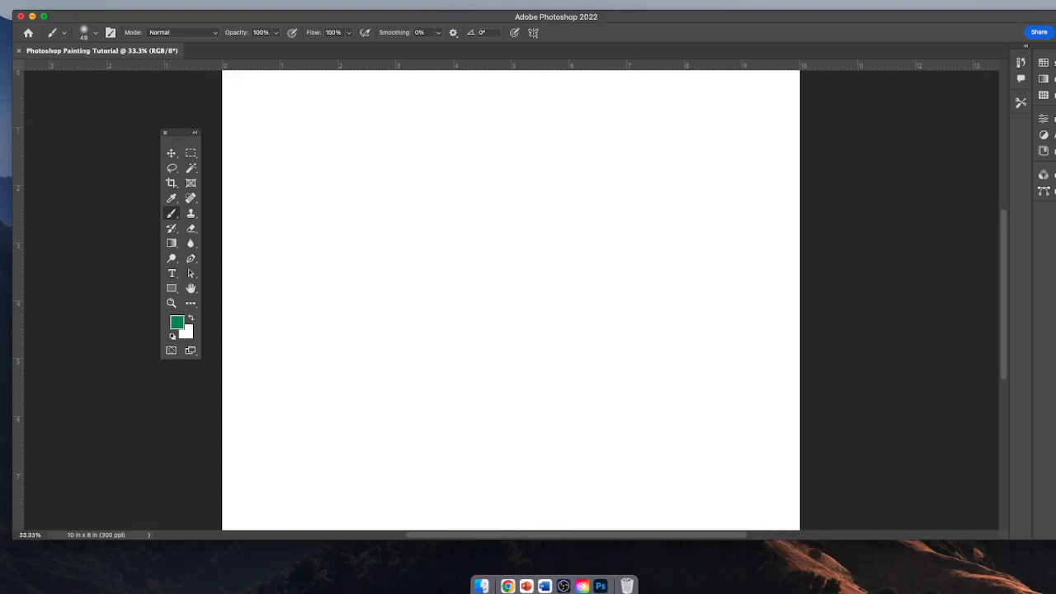
{"action": "left_click", "coordinate": [384, 2]}
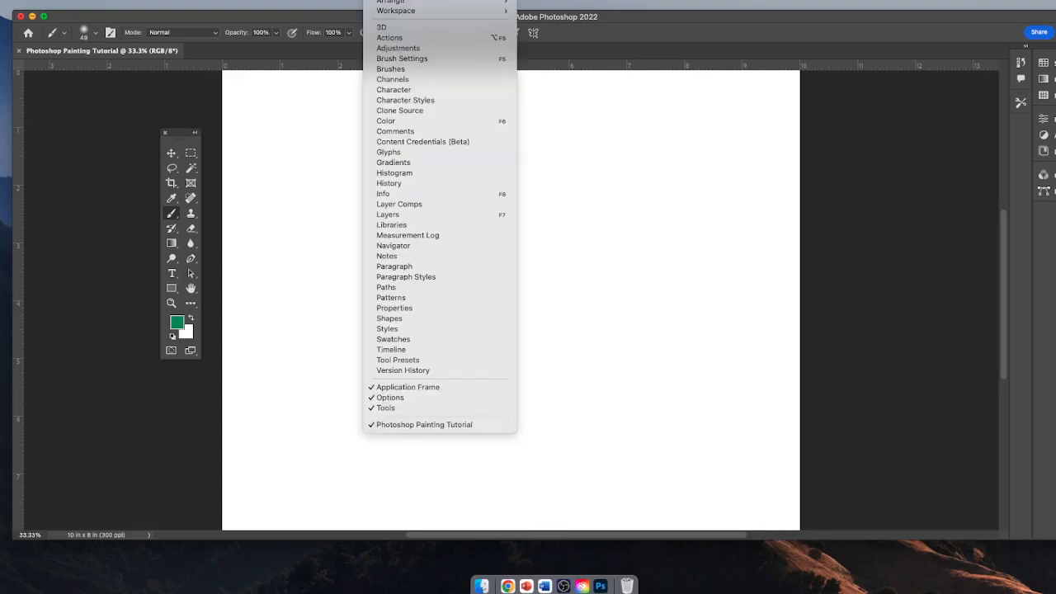
{"action": "left_click", "coordinate": [411, 64]}
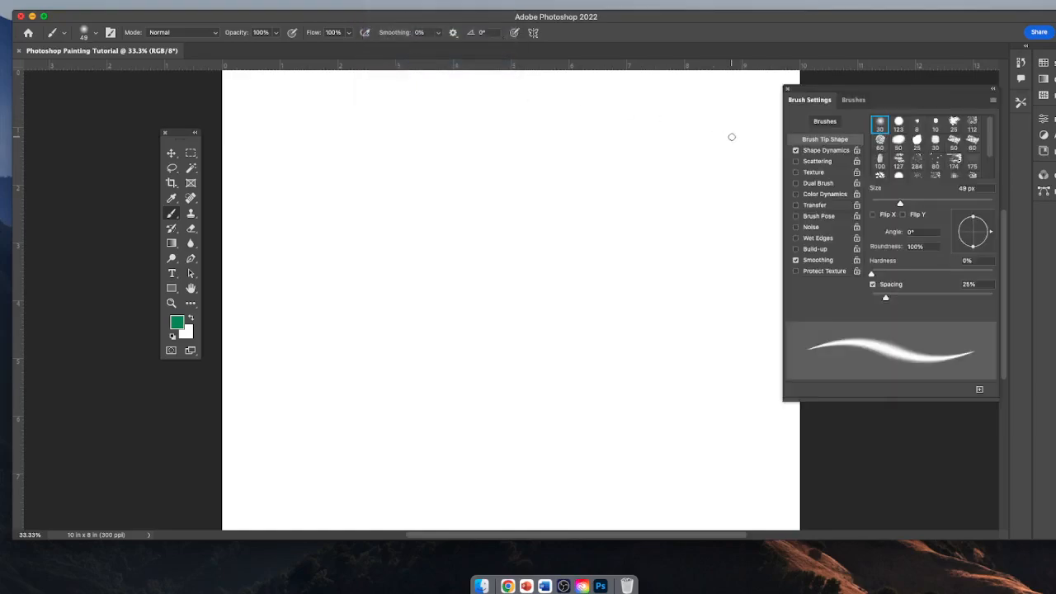
{"action": "left_click_drag", "start_coordinate": [910, 90], "coordinate": [891, 112]}
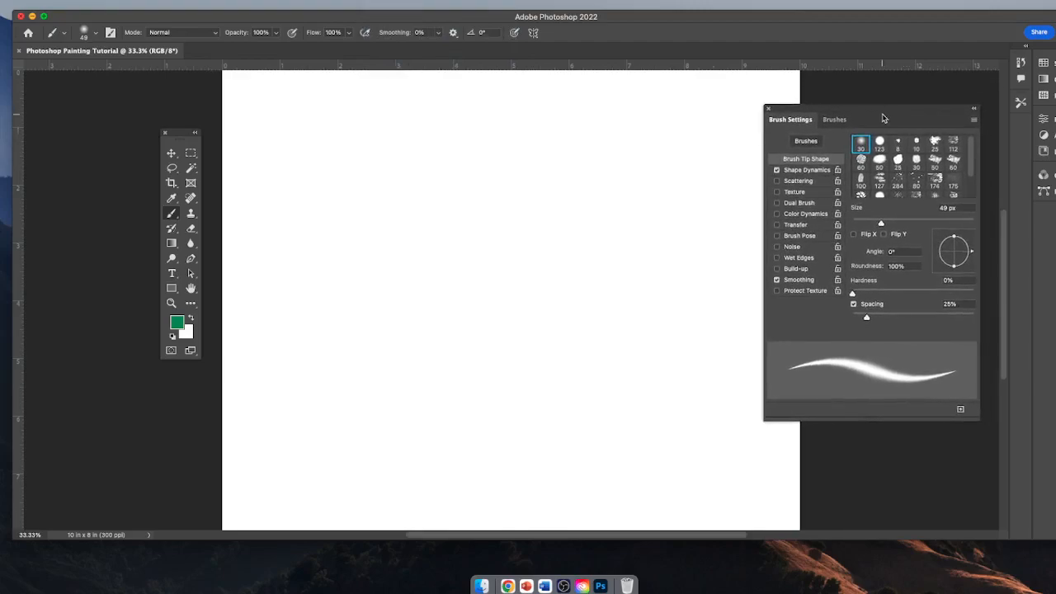
{"action": "left_click_drag", "start_coordinate": [173, 133], "coordinate": [166, 132]}
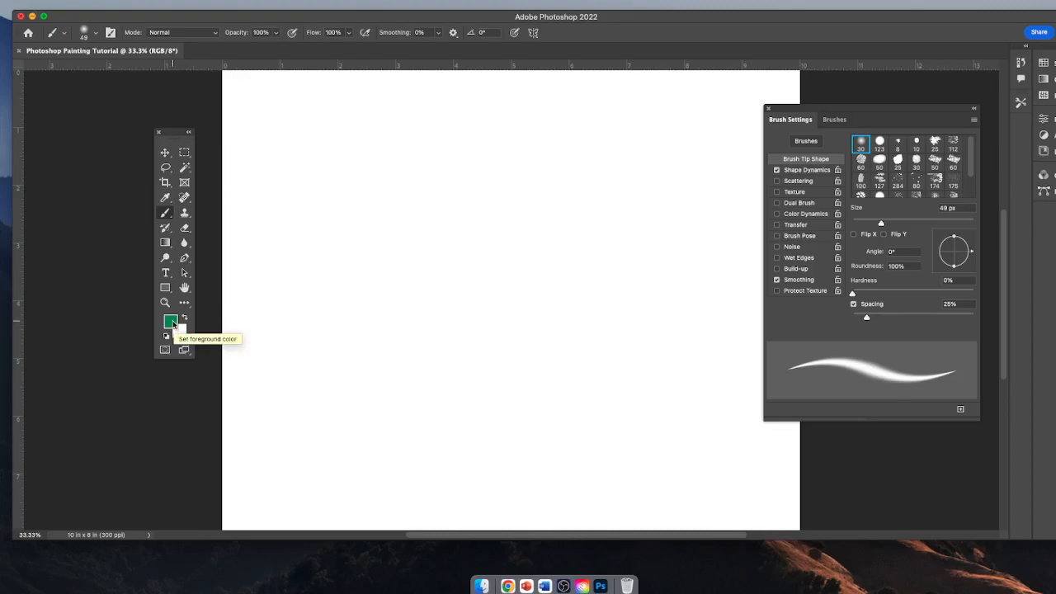
Step: Change the foreground color to a saturated blue, hex 3131bc
{"action": "left_click", "coordinate": [172, 322]}
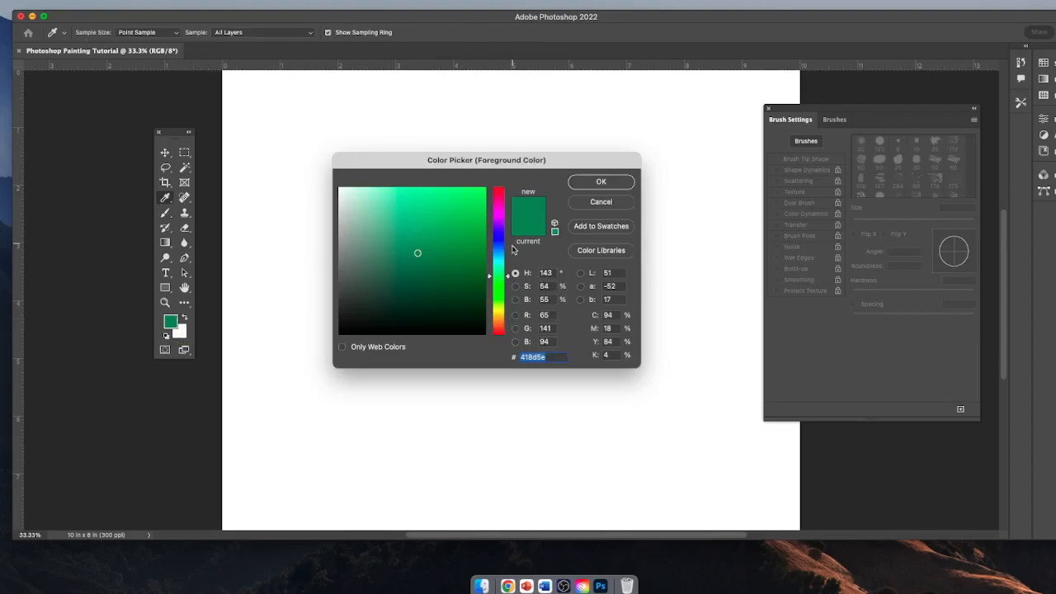
{"action": "left_click_drag", "start_coordinate": [510, 276], "coordinate": [509, 237]}
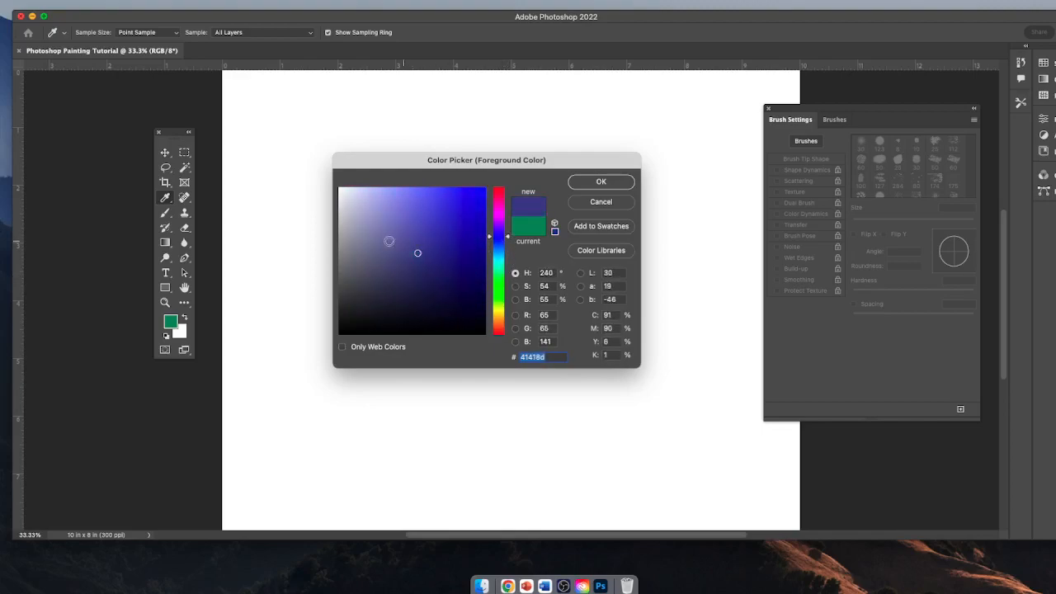
{"action": "left_click", "coordinate": [370, 247]}
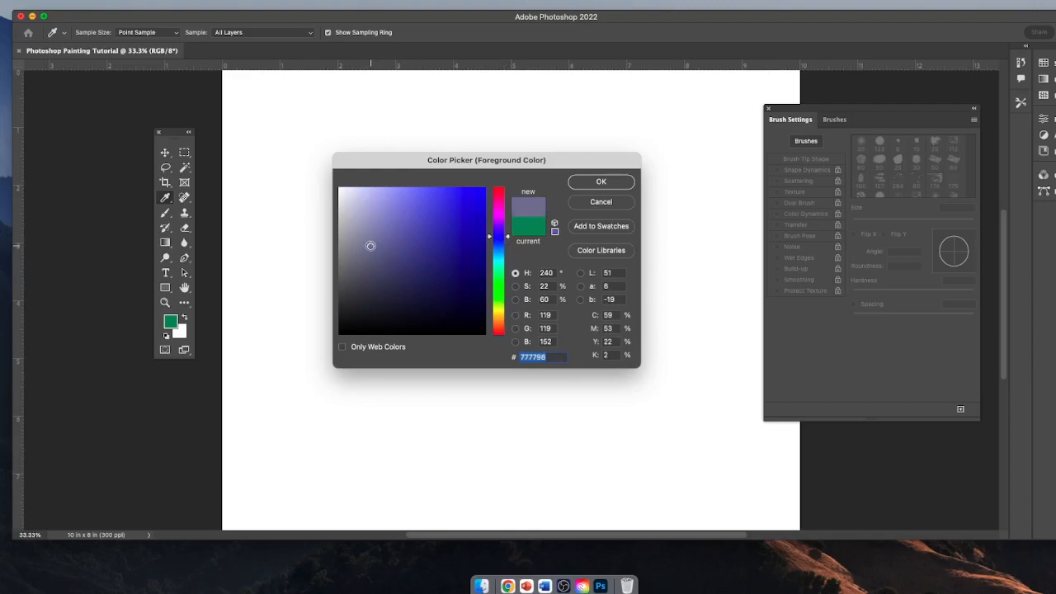
{"action": "left_click", "coordinate": [473, 247]}
{"action": "left_click", "coordinate": [475, 210]}
{"action": "left_click", "coordinate": [417, 280]}
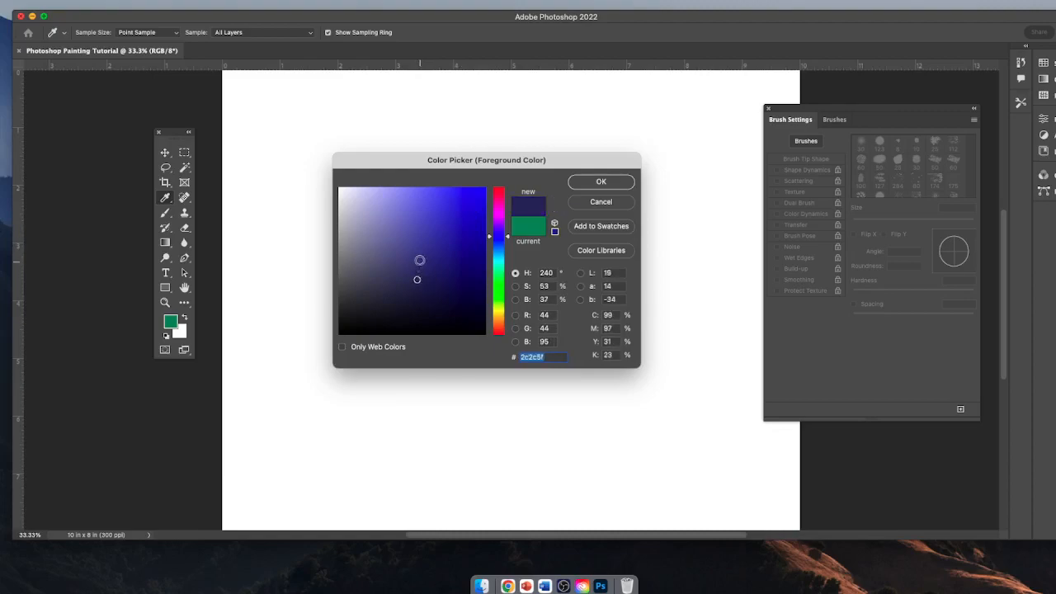
{"action": "left_click", "coordinate": [417, 255]}
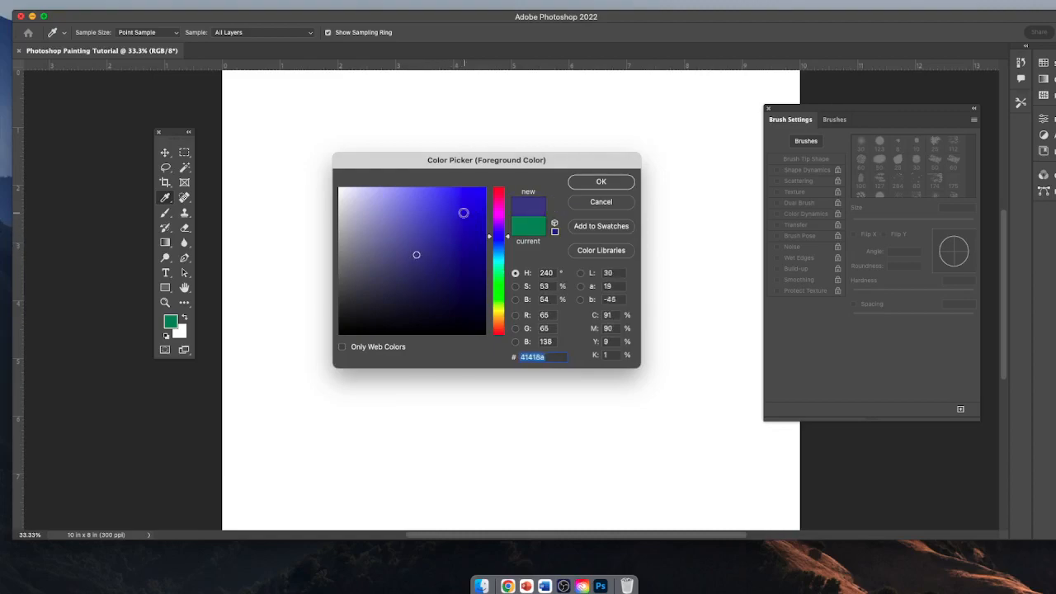
{"action": "left_click", "coordinate": [449, 220]}
{"action": "left_click", "coordinate": [448, 223]}
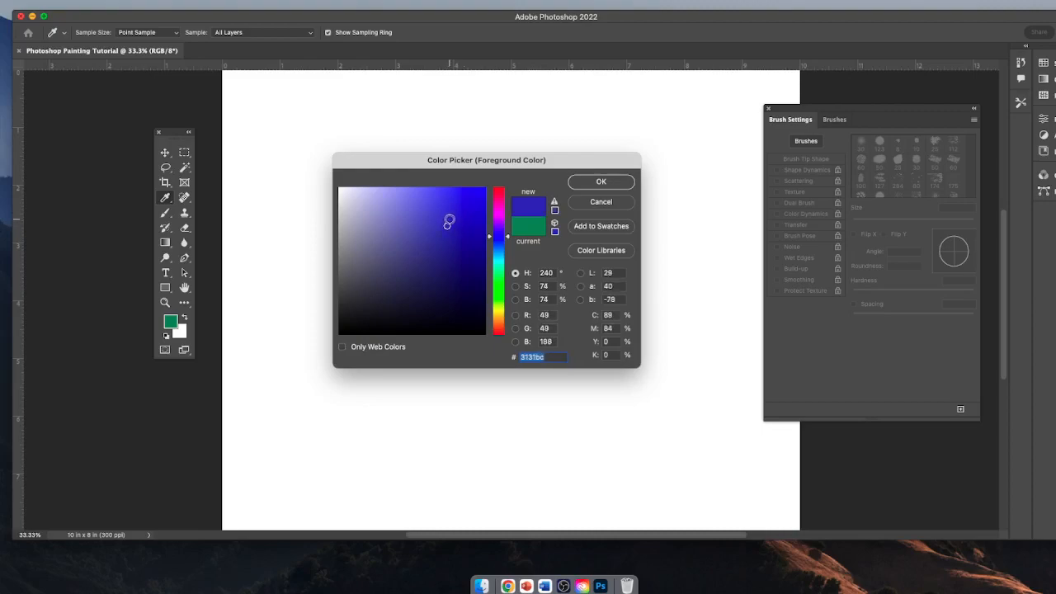
{"action": "left_click", "coordinate": [600, 183]}
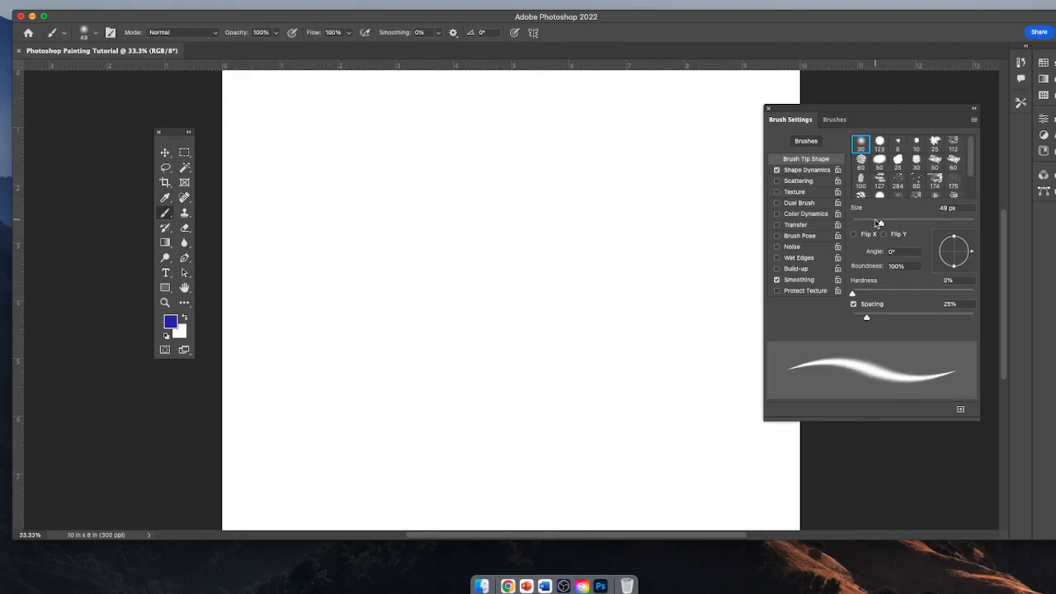
Step: Paint a horizontal blue stroke near the canvas's upper edge and a thinner one below it with the brush size at 18 px
{"action": "left_click_drag", "start_coordinate": [291, 127], "coordinate": [557, 127]}
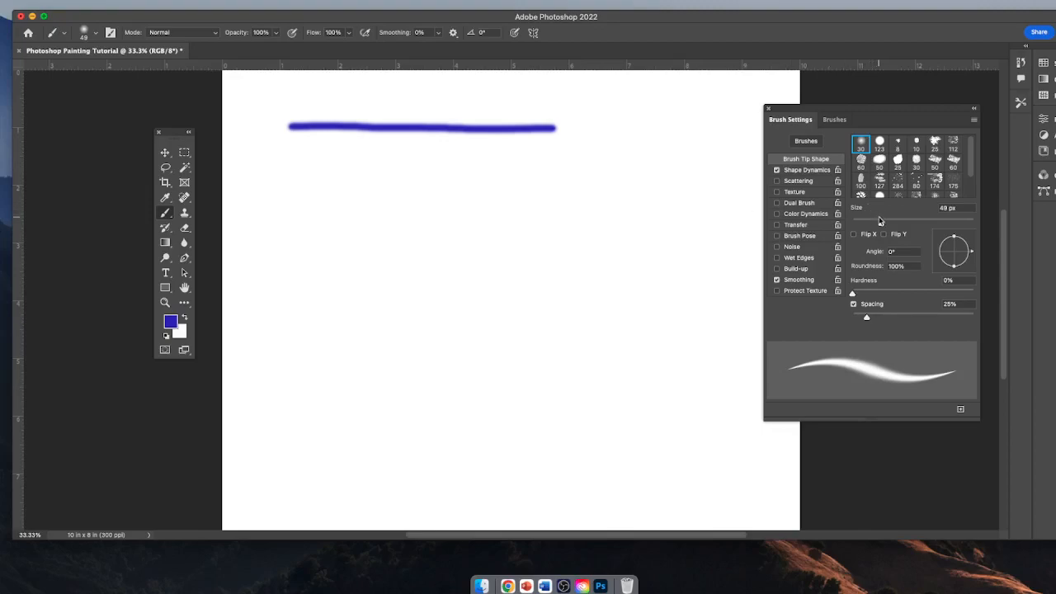
{"action": "left_click_drag", "start_coordinate": [881, 226], "coordinate": [863, 224]}
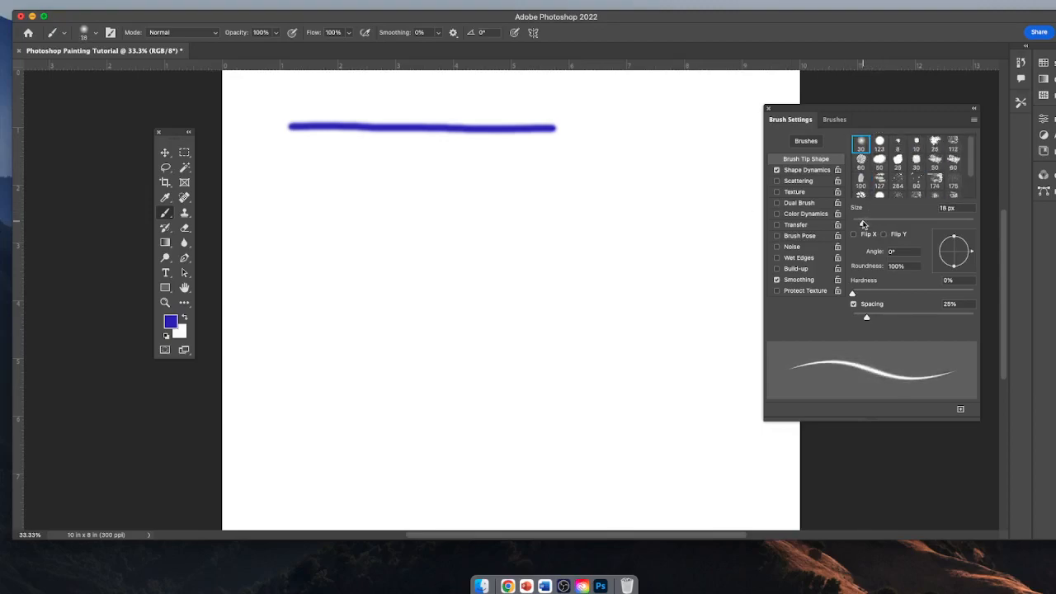
{"action": "left_click_drag", "start_coordinate": [319, 168], "coordinate": [528, 168]}
Step: Paint two thick horizontal strokes below the thin one, using brush sizes of 178 px and 214 px
{"action": "left_click_drag", "start_coordinate": [865, 223], "coordinate": [937, 224]}
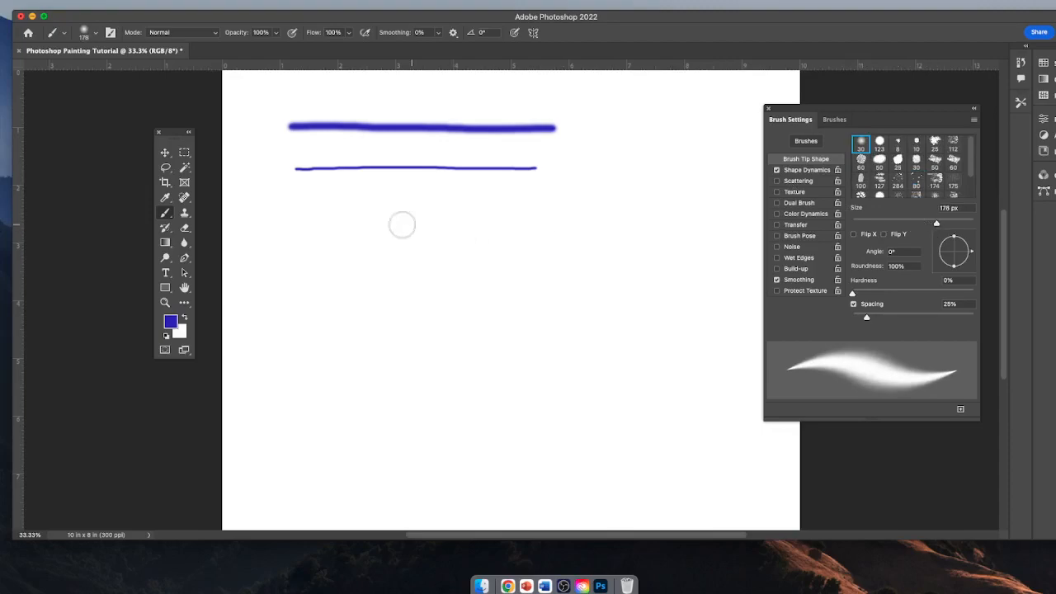
{"action": "left_click_drag", "start_coordinate": [302, 223], "coordinate": [543, 223]}
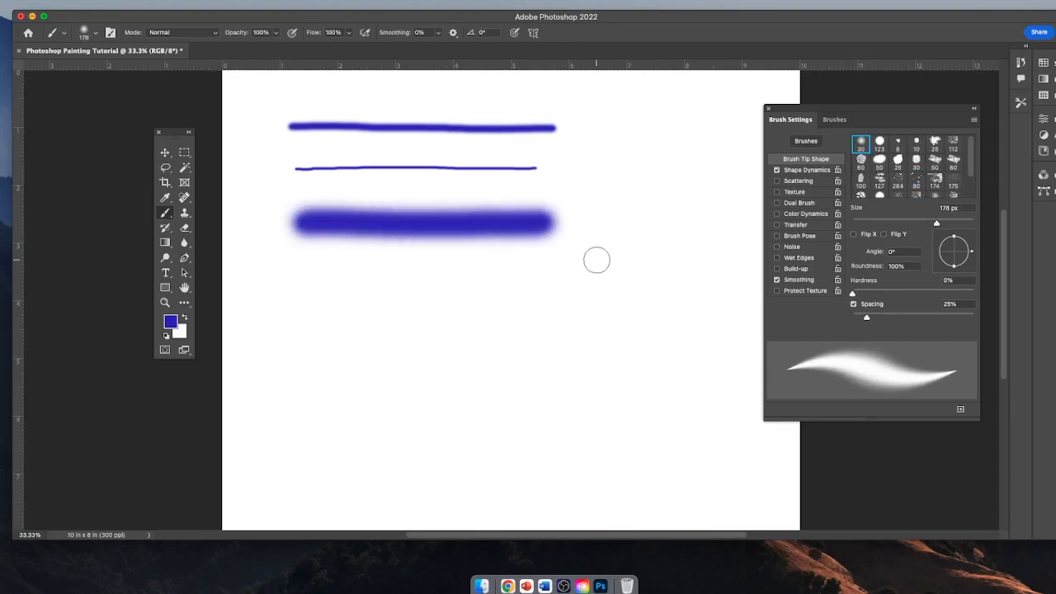
{"action": "left_click_drag", "start_coordinate": [938, 224], "coordinate": [946, 224]}
{"action": "left_click_drag", "start_coordinate": [307, 271], "coordinate": [528, 272]}
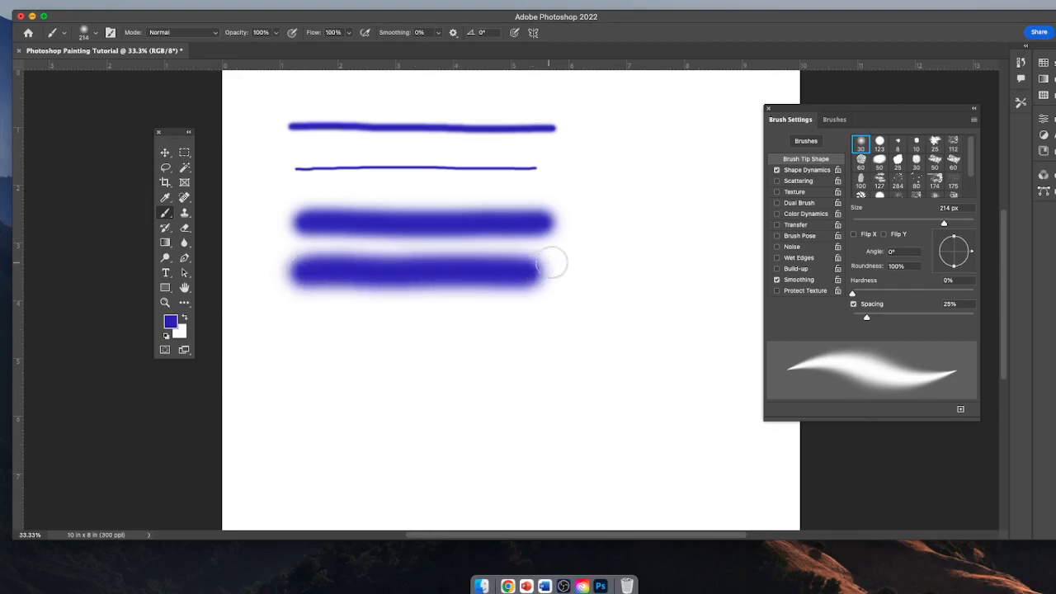
Step: Erase across the lowest stroke with the Eraser at 80 px and 174 px, and cut a thin 19 px line into the stroke above
{"action": "left_click", "coordinate": [185, 232]}
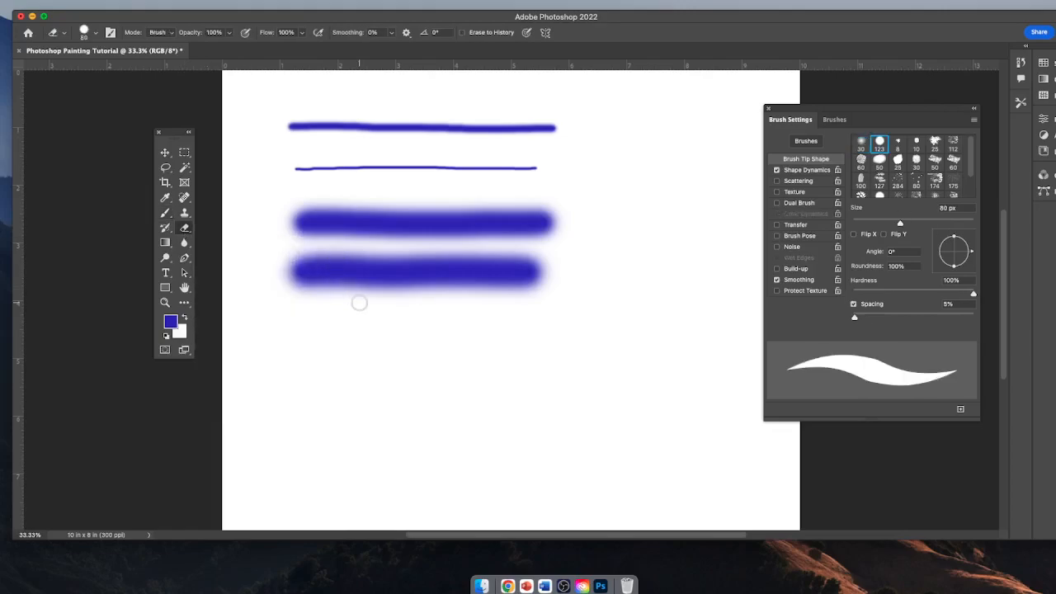
{"action": "left_click_drag", "start_coordinate": [273, 268], "coordinate": [500, 268]}
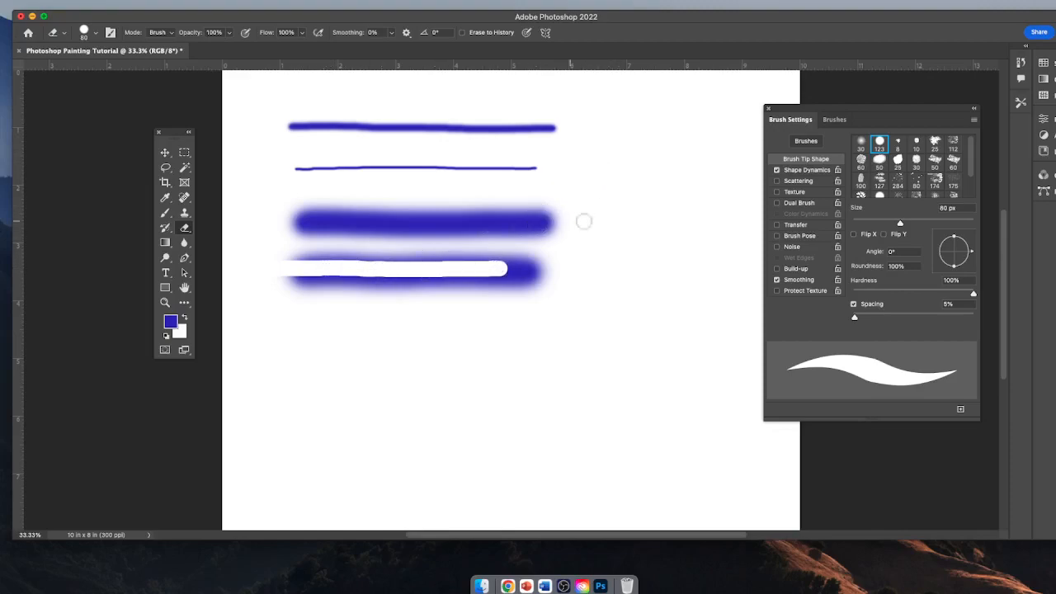
{"action": "left_click_drag", "start_coordinate": [902, 227], "coordinate": [936, 226]}
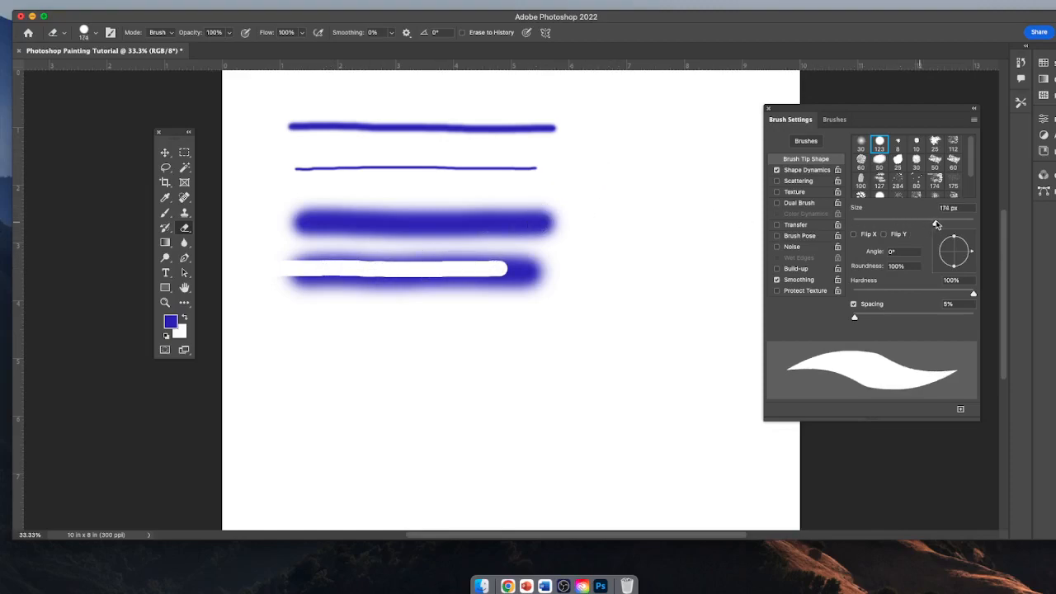
{"action": "left_click_drag", "start_coordinate": [553, 287], "coordinate": [285, 277]}
{"action": "left_click_drag", "start_coordinate": [940, 224], "coordinate": [862, 227]}
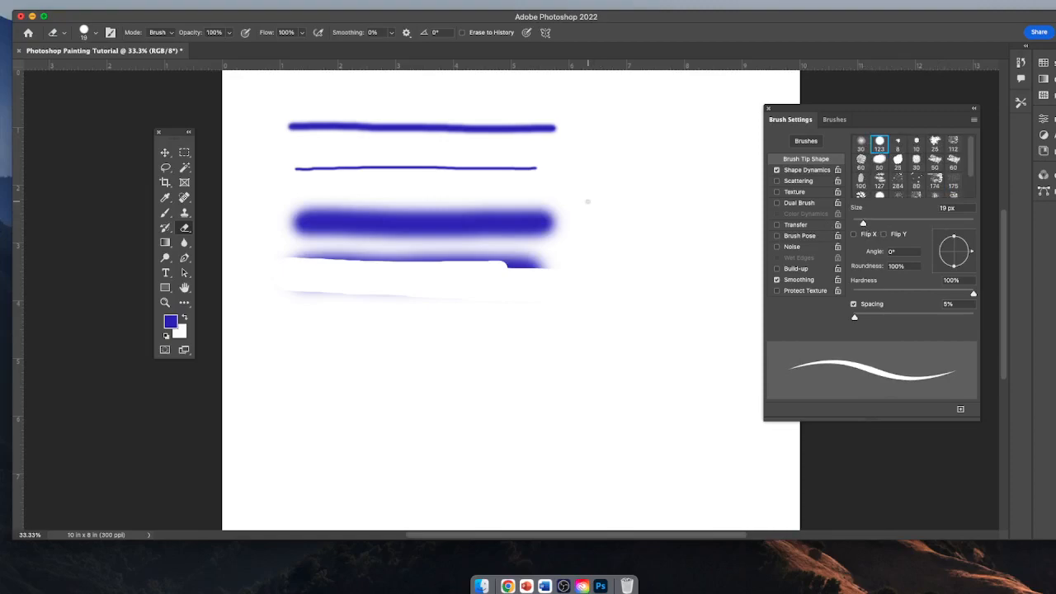
{"action": "left_click_drag", "start_coordinate": [550, 215], "coordinate": [467, 216]}
Step: Erase all the remaining blue strokes from the canvas with the Eraser at 188 px
{"action": "left_click", "coordinate": [184, 216]}
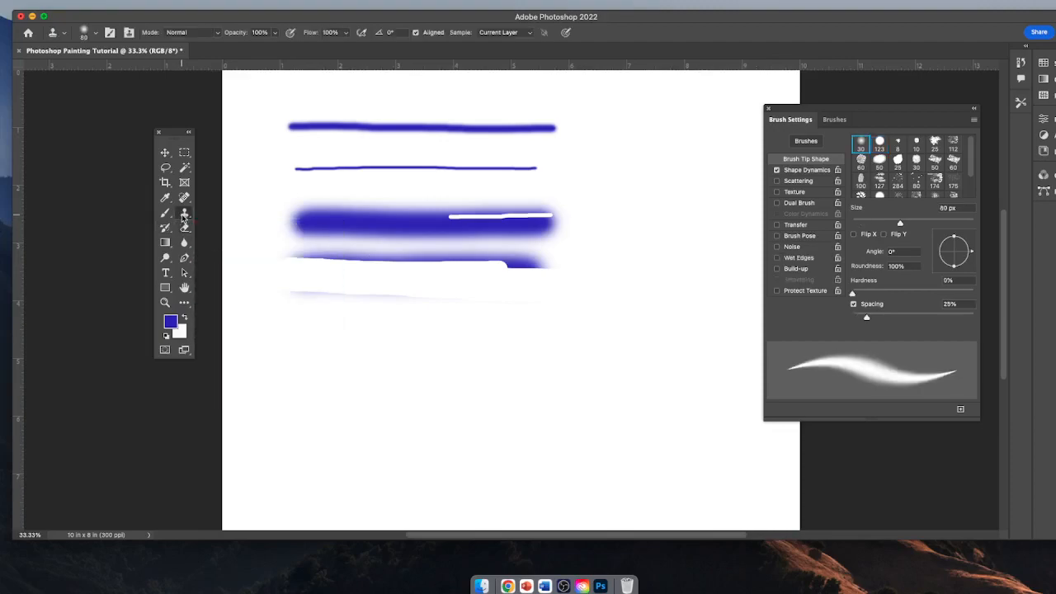
{"action": "left_click", "coordinate": [184, 228]}
{"action": "left_click_drag", "start_coordinate": [881, 223], "coordinate": [940, 223]}
{"action": "mouse_move", "coordinate": [542, 299]}
{"action": "left_mouse_down"}
{"action": "mouse_move", "coordinate": [456, 265]}
{"action": "mouse_move", "coordinate": [290, 259]}
{"action": "mouse_move", "coordinate": [595, 238]}
{"action": "mouse_move", "coordinate": [256, 231]}
{"action": "mouse_move", "coordinate": [589, 223]}
{"action": "mouse_move", "coordinate": [263, 203]}
{"action": "mouse_move", "coordinate": [430, 191]}
{"action": "mouse_move", "coordinate": [552, 155]}
{"action": "mouse_move", "coordinate": [437, 164]}
{"action": "mouse_move", "coordinate": [284, 149]}
{"action": "mouse_move", "coordinate": [325, 133]}
{"action": "mouse_move", "coordinate": [539, 131]}
{"action": "mouse_move", "coordinate": [555, 155]}
{"action": "mouse_move", "coordinate": [495, 330]}
{"action": "mouse_move", "coordinate": [409, 297]}
{"action": "mouse_move", "coordinate": [459, 290]}
{"action": "left_mouse_up"}
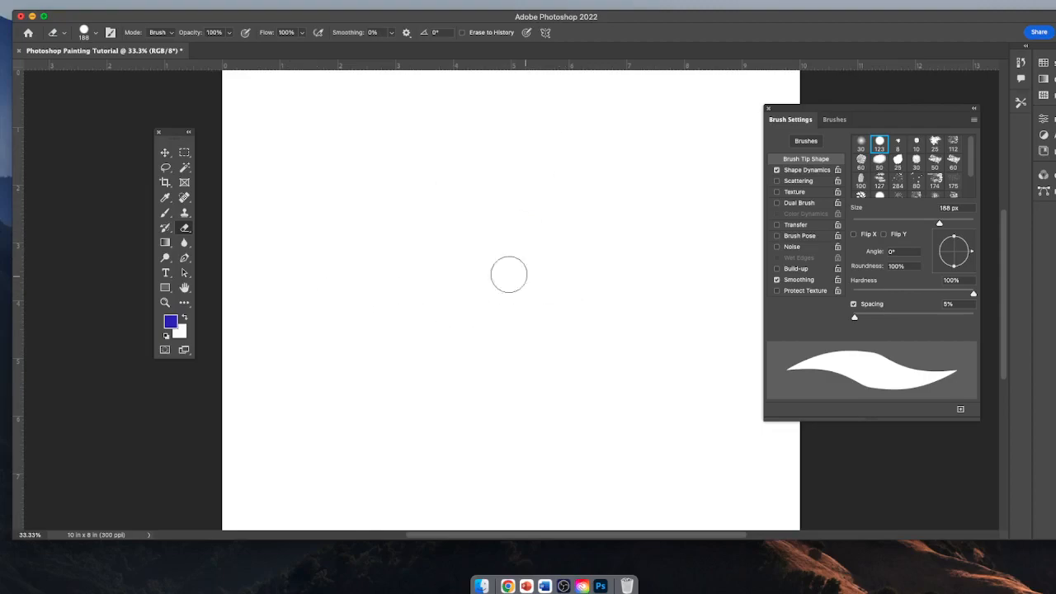
Step: Set the soft round Brush to 481 px and the foreground color to ochre, hex a28b3b
{"action": "left_click", "coordinate": [165, 215]}
{"action": "left_click_drag", "start_coordinate": [945, 223], "coordinate": [961, 223]}
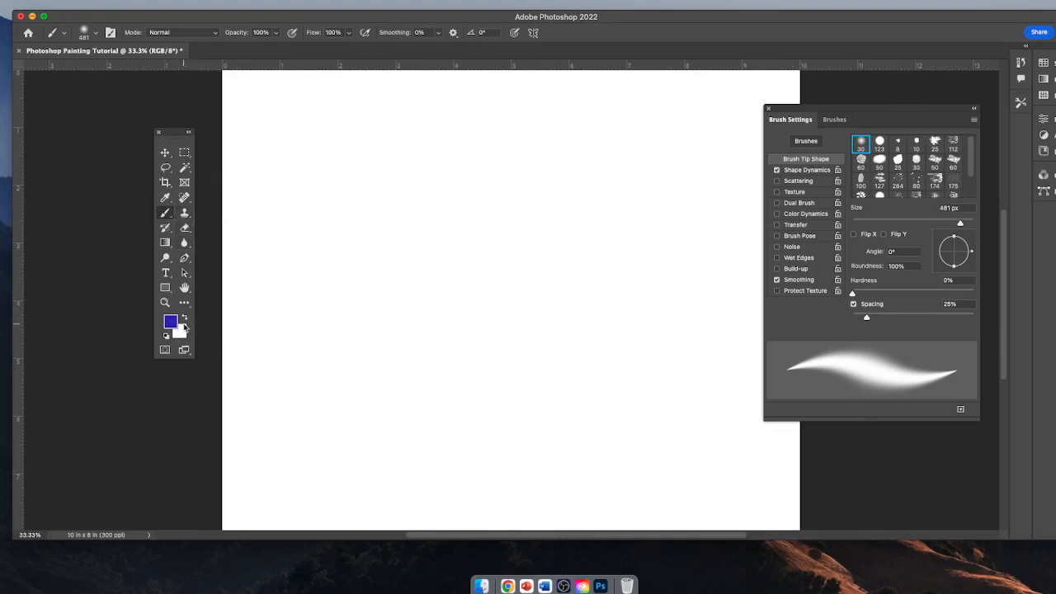
{"action": "left_click", "coordinate": [170, 321]}
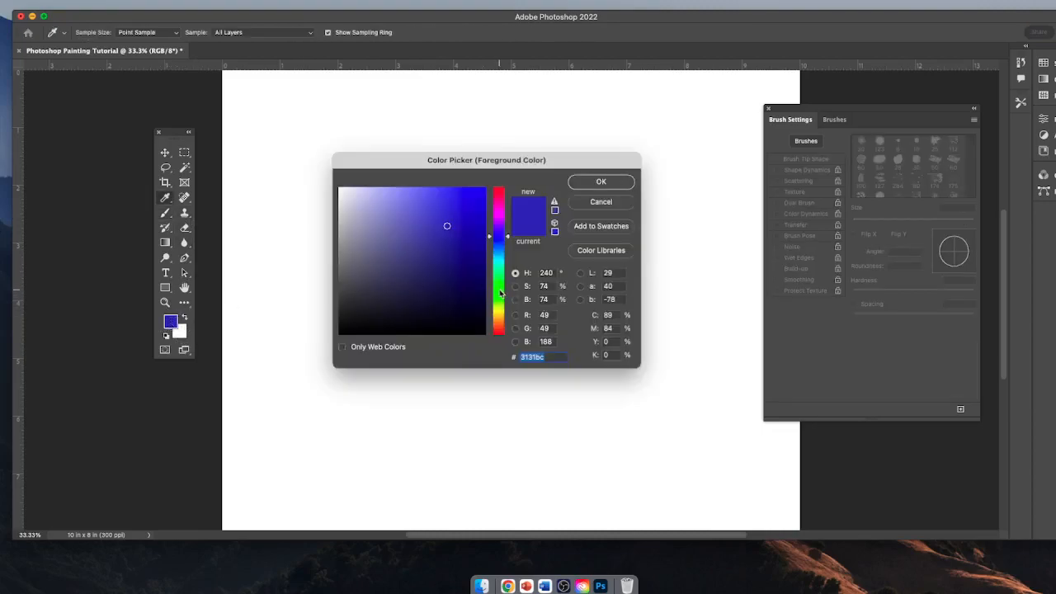
{"action": "left_click", "coordinate": [498, 316]}
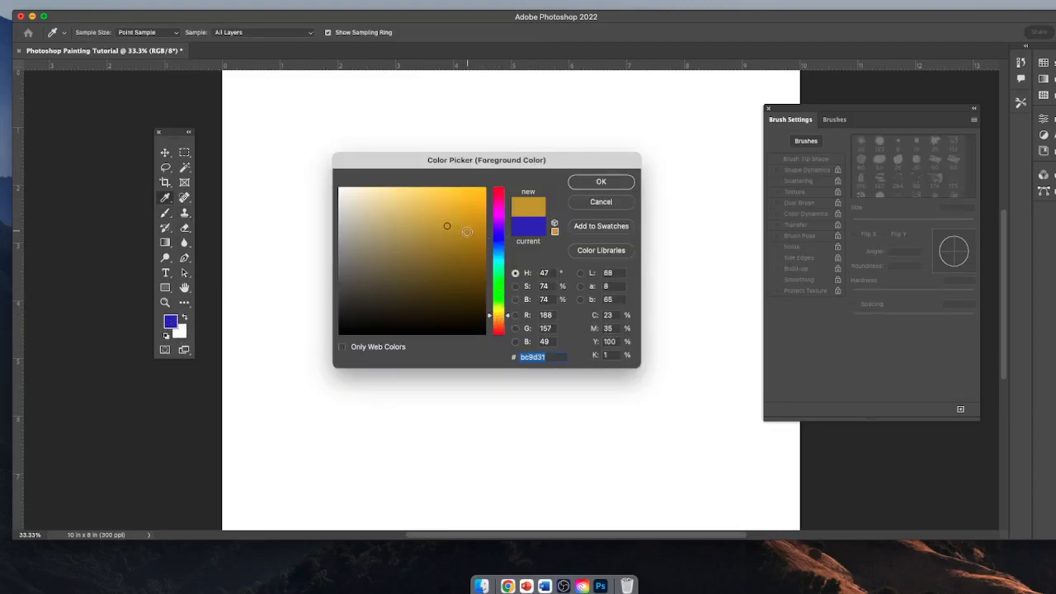
{"action": "left_click", "coordinate": [468, 231]}
{"action": "left_click", "coordinate": [443, 243]}
{"action": "left_click", "coordinate": [432, 240]}
{"action": "left_click", "coordinate": [603, 181]}
{"action": "key", "text": "b"}
Step: Cover nearly the whole canvas with broad overlapping ochre strokes as a background, leaving soft edges and corners
{"action": "mouse_move", "coordinate": [289, 137]}
{"action": "left_mouse_down"}
{"action": "mouse_move", "coordinate": [667, 136]}
{"action": "mouse_move", "coordinate": [347, 152]}
{"action": "mouse_move", "coordinate": [446, 99]}
{"action": "mouse_move", "coordinate": [676, 132]}
{"action": "mouse_move", "coordinate": [557, 134]}
{"action": "left_mouse_up"}
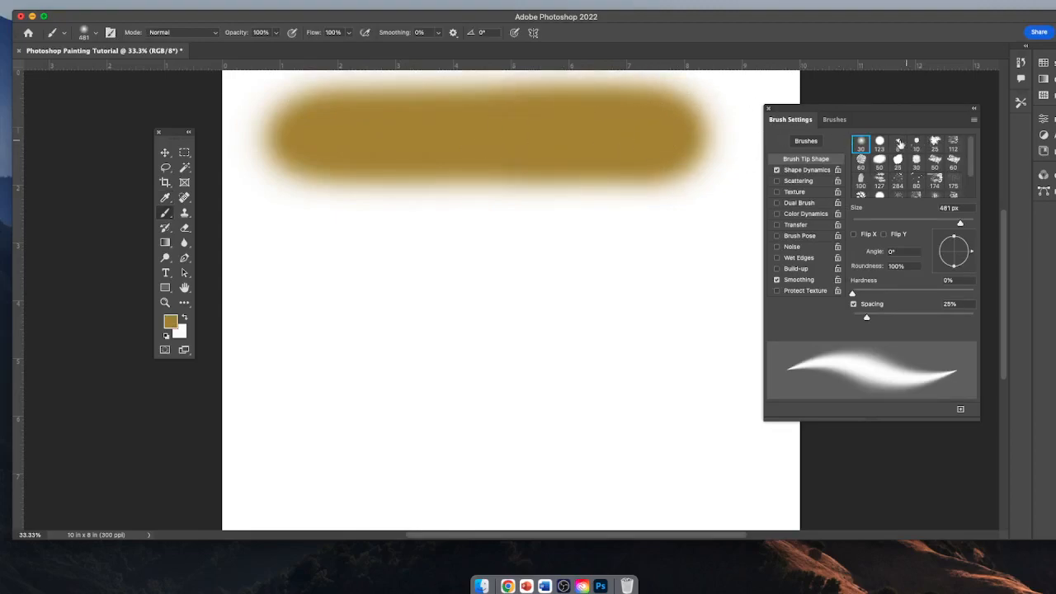
{"action": "left_click", "coordinate": [315, 195]}
{"action": "mouse_move", "coordinate": [314, 194]}
{"action": "left_mouse_down"}
{"action": "mouse_move", "coordinate": [649, 200]}
{"action": "mouse_move", "coordinate": [294, 201]}
{"action": "mouse_move", "coordinate": [640, 221]}
{"action": "mouse_move", "coordinate": [313, 243]}
{"action": "mouse_move", "coordinate": [679, 258]}
{"action": "mouse_move", "coordinate": [321, 282]}
{"action": "mouse_move", "coordinate": [632, 307]}
{"action": "mouse_move", "coordinate": [304, 309]}
{"action": "mouse_move", "coordinate": [301, 300]}
{"action": "mouse_move", "coordinate": [288, 359]}
{"action": "mouse_move", "coordinate": [681, 342]}
{"action": "mouse_move", "coordinate": [349, 353]}
{"action": "mouse_move", "coordinate": [566, 346]}
{"action": "left_mouse_up"}
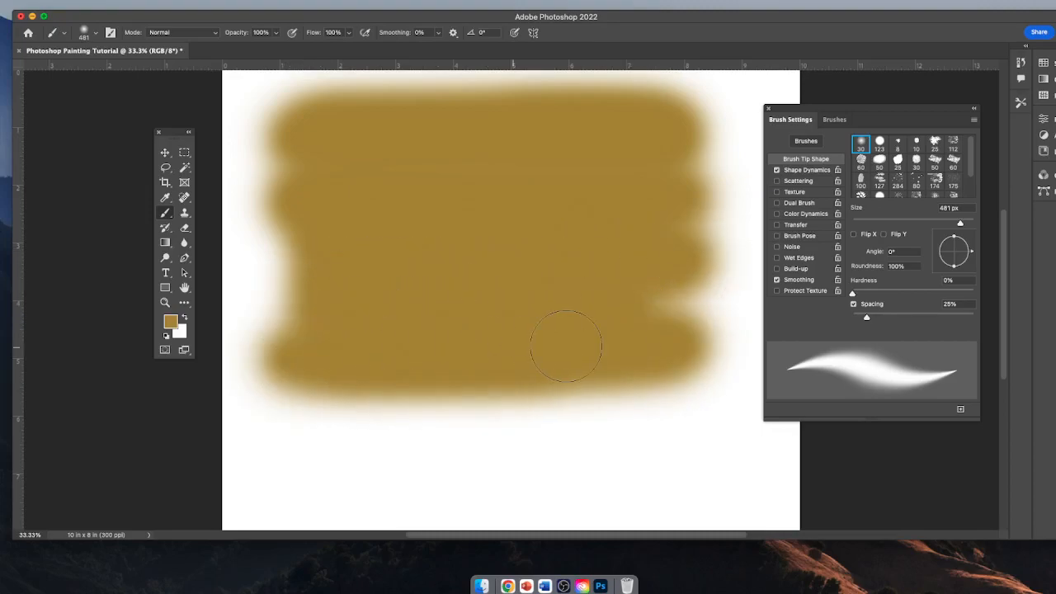
{"action": "mouse_move", "coordinate": [434, 350]}
{"action": "left_mouse_down"}
{"action": "mouse_move", "coordinate": [322, 394]}
{"action": "mouse_move", "coordinate": [286, 271]}
{"action": "mouse_move", "coordinate": [272, 136]}
{"action": "mouse_move", "coordinate": [658, 144]}
{"action": "mouse_move", "coordinate": [719, 207]}
{"action": "mouse_move", "coordinate": [700, 330]}
{"action": "mouse_move", "coordinate": [715, 359]}
{"action": "mouse_move", "coordinate": [330, 438]}
{"action": "mouse_move", "coordinate": [708, 427]}
{"action": "mouse_move", "coordinate": [391, 465]}
{"action": "mouse_move", "coordinate": [490, 482]}
{"action": "mouse_move", "coordinate": [684, 483]}
{"action": "mouse_move", "coordinate": [696, 228]}
{"action": "mouse_move", "coordinate": [684, 236]}
{"action": "mouse_move", "coordinate": [747, 291]}
{"action": "left_mouse_up"}
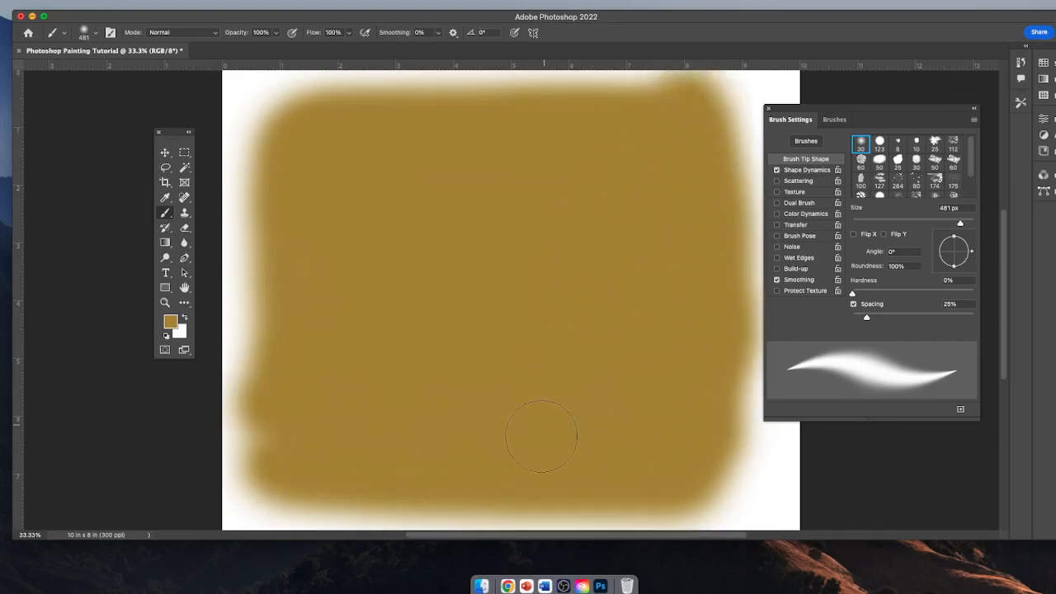
{"action": "left_click_drag", "start_coordinate": [516, 134], "coordinate": [454, 370]}
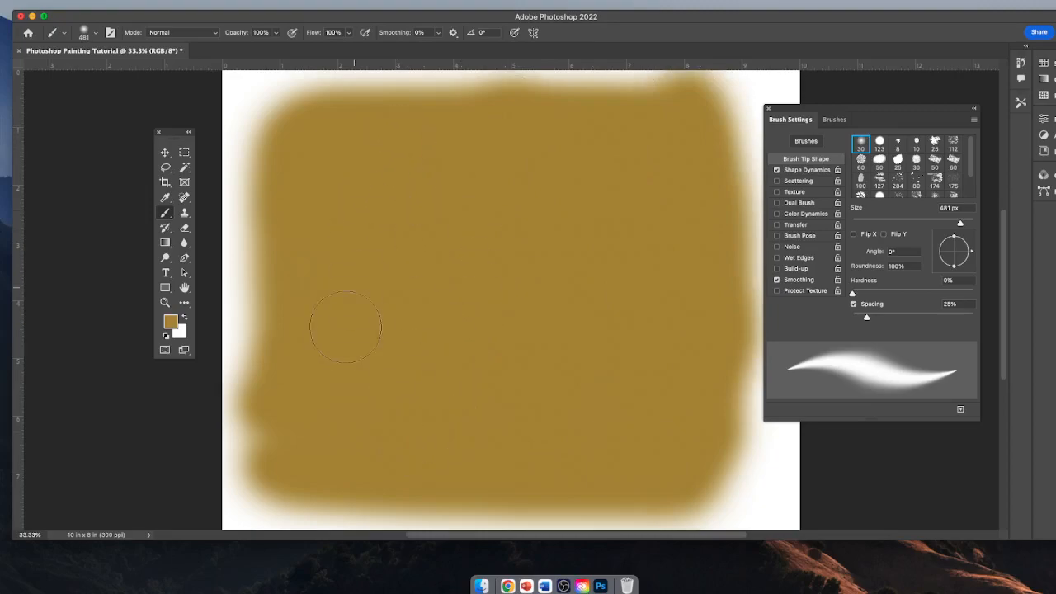
{"action": "mouse_move", "coordinate": [295, 425]}
{"action": "left_mouse_down"}
{"action": "mouse_move", "coordinate": [280, 128]}
{"action": "mouse_move", "coordinate": [470, 126]}
{"action": "left_mouse_up"}
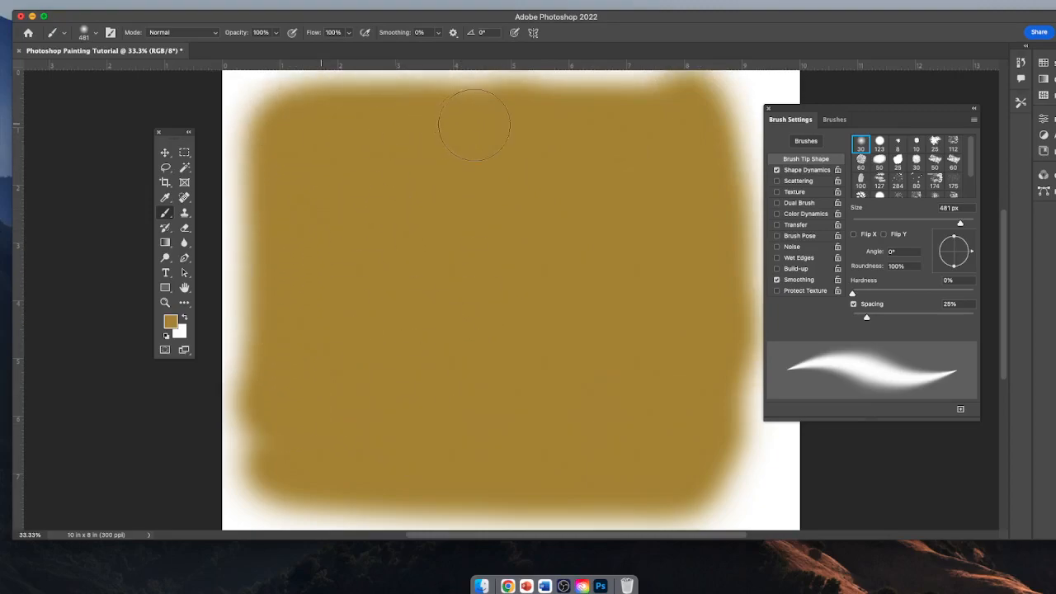
{"action": "mouse_move", "coordinate": [647, 500]}
{"action": "left_mouse_down"}
{"action": "mouse_move", "coordinate": [723, 493]}
{"action": "mouse_move", "coordinate": [720, 318]}
{"action": "mouse_move", "coordinate": [714, 490]}
{"action": "mouse_move", "coordinate": [701, 273]}
{"action": "mouse_move", "coordinate": [707, 136]}
{"action": "mouse_move", "coordinate": [539, 199]}
{"action": "left_mouse_up"}
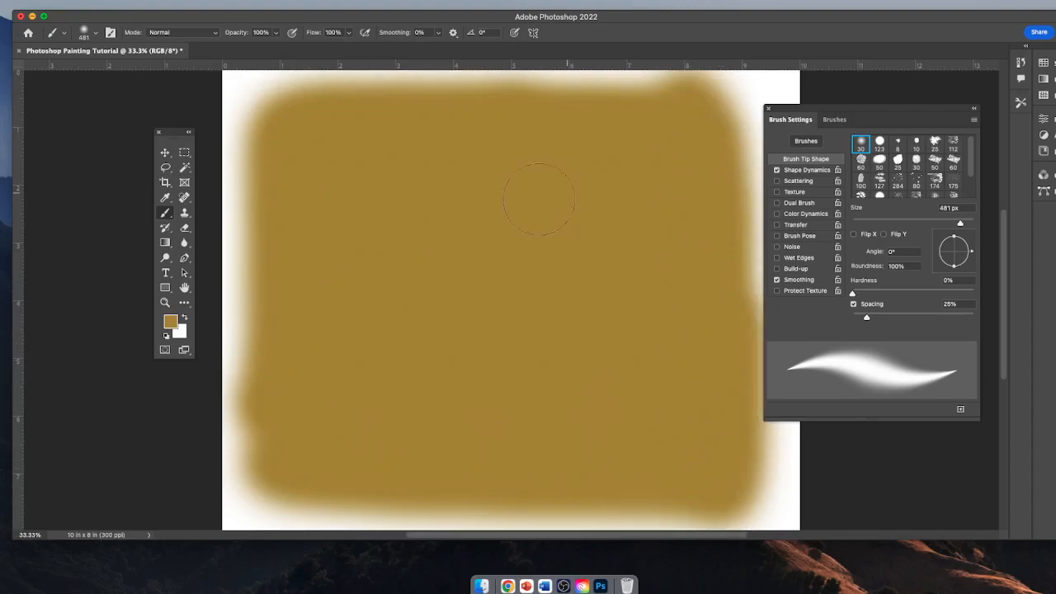
{"action": "left_click", "coordinate": [276, 35]}
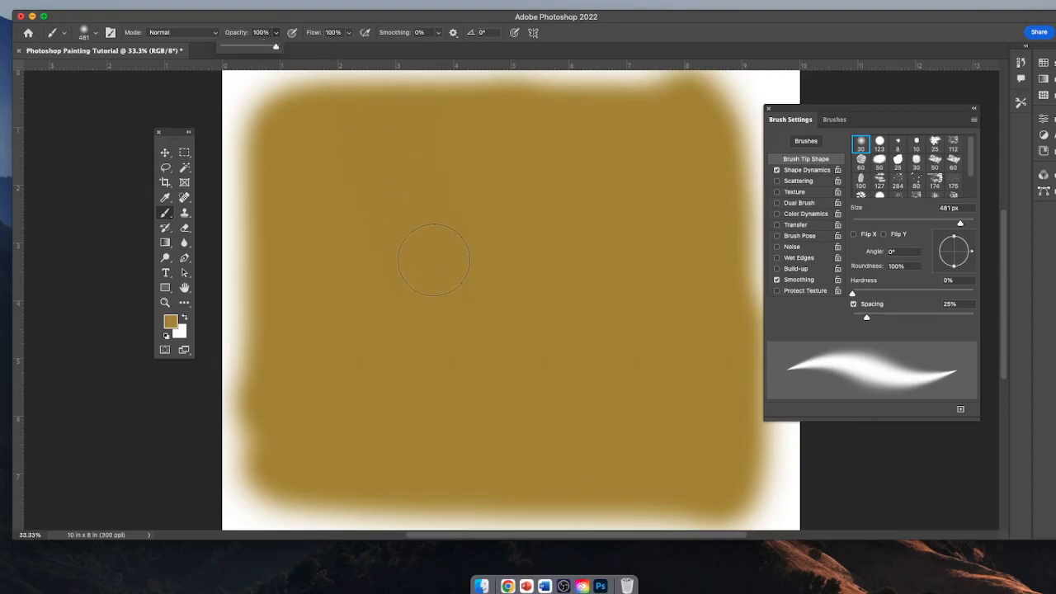
{"action": "mouse_move", "coordinate": [617, 157]}
{"action": "left_mouse_down"}
{"action": "mouse_move", "coordinate": [493, 125]}
{"action": "mouse_move", "coordinate": [321, 124]}
{"action": "mouse_move", "coordinate": [363, 106]}
{"action": "mouse_move", "coordinate": [635, 106]}
{"action": "mouse_move", "coordinate": [339, 124]}
{"action": "mouse_move", "coordinate": [287, 152]}
{"action": "mouse_move", "coordinate": [256, 249]}
{"action": "mouse_move", "coordinate": [261, 450]}
{"action": "mouse_move", "coordinate": [504, 492]}
{"action": "mouse_move", "coordinate": [695, 491]}
{"action": "mouse_move", "coordinate": [768, 472]}
{"action": "mouse_move", "coordinate": [726, 167]}
{"action": "mouse_move", "coordinate": [568, 142]}
{"action": "left_mouse_up"}
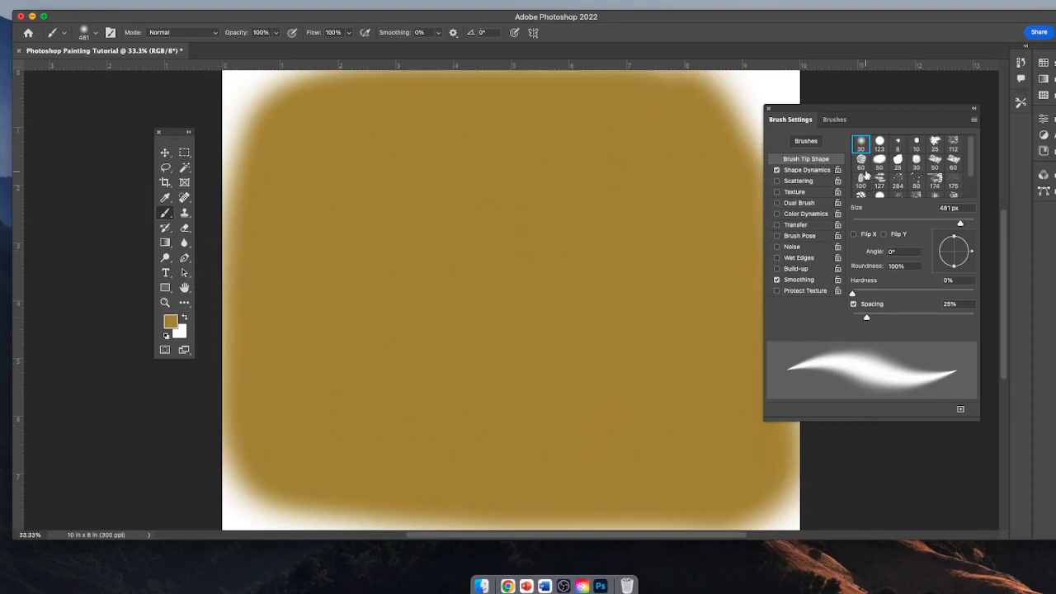
Step: Change the foreground color to burnt orange, hex 9b5720
{"action": "left_click", "coordinate": [170, 323]}
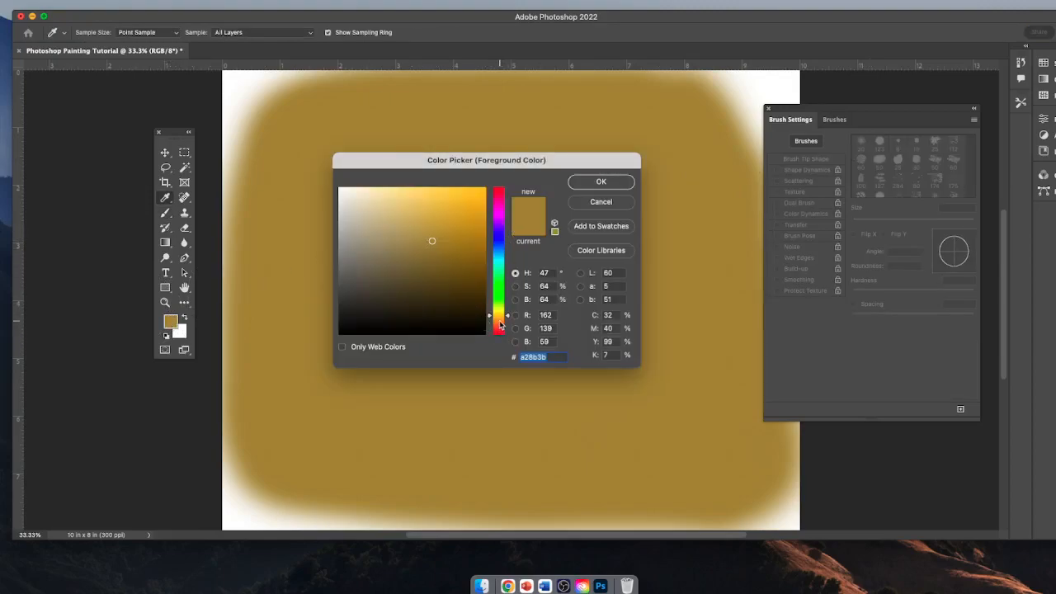
{"action": "left_click", "coordinate": [499, 325]}
{"action": "left_click", "coordinate": [457, 244]}
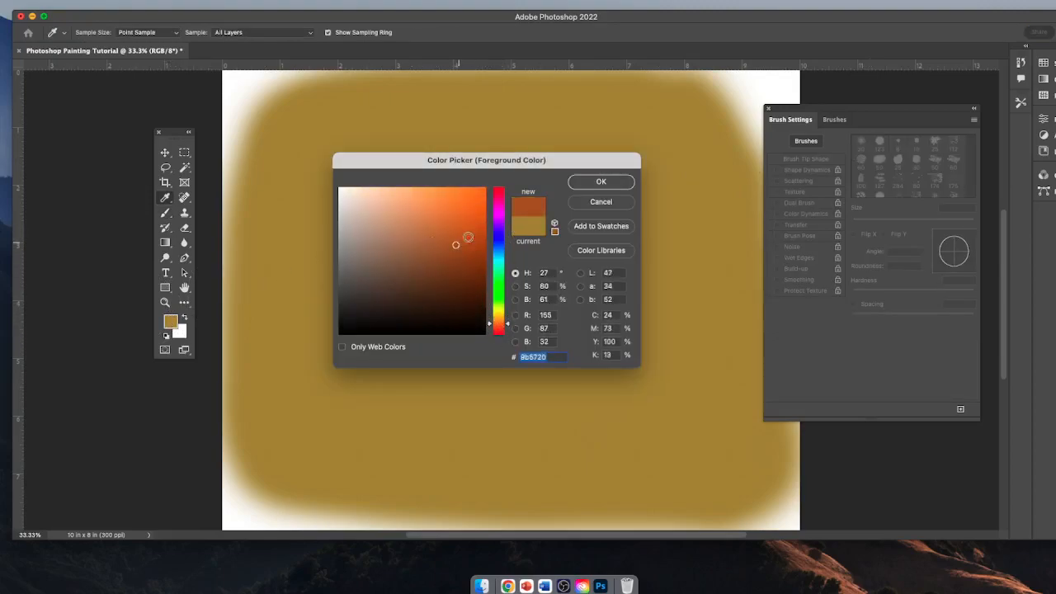
{"action": "left_click", "coordinate": [585, 182]}
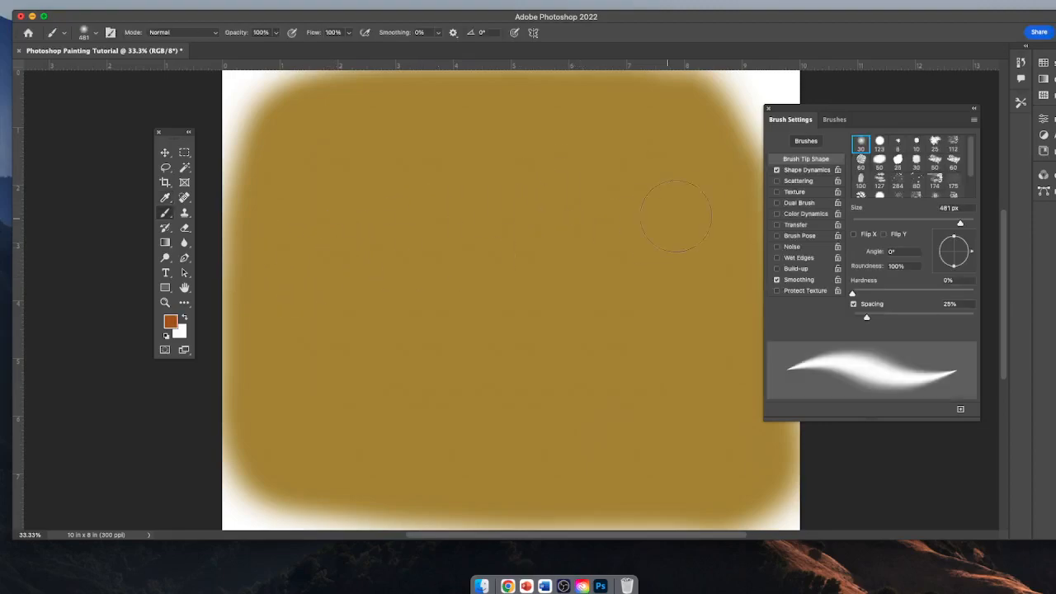
Step: Paint a nose line and two eyes on the upper part of the ochre background with the brush at 90 px
{"action": "left_click", "coordinate": [909, 224]}
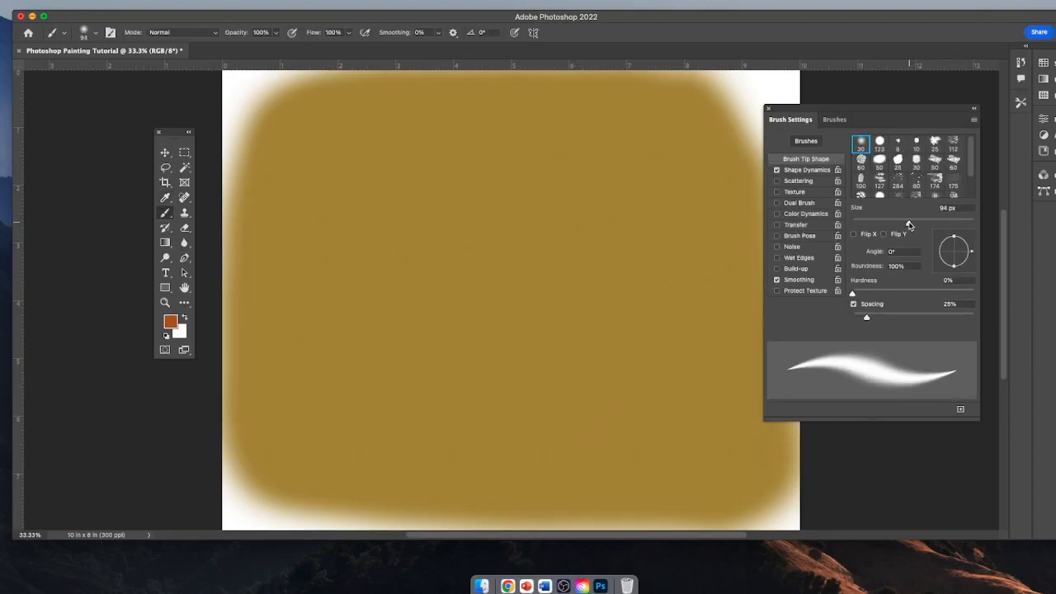
{"action": "left_click_drag", "start_coordinate": [909, 225], "coordinate": [905, 224]}
{"action": "mouse_move", "coordinate": [401, 183]}
{"action": "left_mouse_down"}
{"action": "mouse_move", "coordinate": [434, 226]}
{"action": "mouse_move", "coordinate": [444, 270]}
{"action": "mouse_move", "coordinate": [431, 283]}
{"action": "mouse_move", "coordinate": [385, 285]}
{"action": "mouse_move", "coordinate": [379, 271]}
{"action": "left_mouse_up"}
{"action": "mouse_move", "coordinate": [291, 191]}
{"action": "left_mouse_down"}
{"action": "mouse_move", "coordinate": [343, 162]}
{"action": "mouse_move", "coordinate": [360, 169]}
{"action": "mouse_move", "coordinate": [368, 200]}
{"action": "mouse_move", "coordinate": [345, 208]}
{"action": "mouse_move", "coordinate": [297, 198]}
{"action": "mouse_move", "coordinate": [292, 181]}
{"action": "mouse_move", "coordinate": [349, 186]}
{"action": "left_mouse_up"}
{"action": "mouse_move", "coordinate": [439, 182]}
{"action": "left_mouse_down"}
{"action": "mouse_move", "coordinate": [478, 153]}
{"action": "mouse_move", "coordinate": [530, 192]}
{"action": "left_mouse_up"}
{"action": "mouse_move", "coordinate": [438, 184]}
{"action": "left_mouse_down"}
{"action": "mouse_move", "coordinate": [505, 199]}
{"action": "mouse_move", "coordinate": [515, 188]}
{"action": "mouse_move", "coordinate": [452, 177]}
{"action": "mouse_move", "coordinate": [472, 163]}
{"action": "mouse_move", "coordinate": [501, 169]}
{"action": "mouse_move", "coordinate": [469, 175]}
{"action": "mouse_move", "coordinate": [467, 193]}
{"action": "mouse_move", "coordinate": [492, 175]}
{"action": "left_mouse_up"}
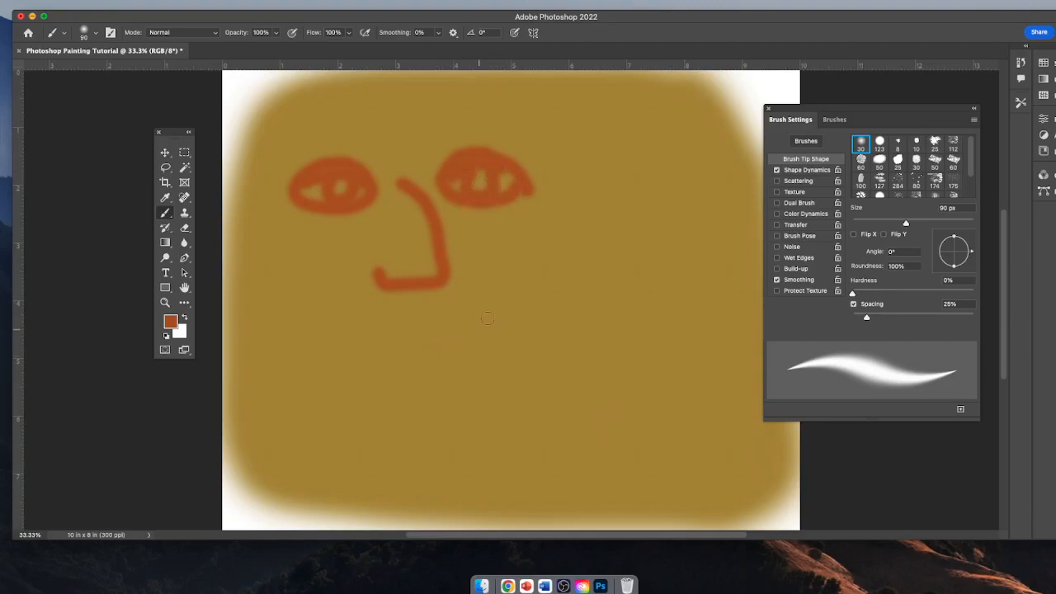
Step: Paint the face contour from the temple around the chin and jaw, and add the lips below the nose
{"action": "mouse_move", "coordinate": [535, 146]}
{"action": "left_mouse_down"}
{"action": "mouse_move", "coordinate": [557, 213]}
{"action": "mouse_move", "coordinate": [542, 267]}
{"action": "mouse_move", "coordinate": [496, 349]}
{"action": "mouse_move", "coordinate": [504, 399]}
{"action": "mouse_move", "coordinate": [468, 414]}
{"action": "left_mouse_up"}
{"action": "mouse_move", "coordinate": [391, 415]}
{"action": "left_mouse_down"}
{"action": "mouse_move", "coordinate": [307, 391]}
{"action": "mouse_move", "coordinate": [266, 355]}
{"action": "mouse_move", "coordinate": [230, 284]}
{"action": "left_mouse_up"}
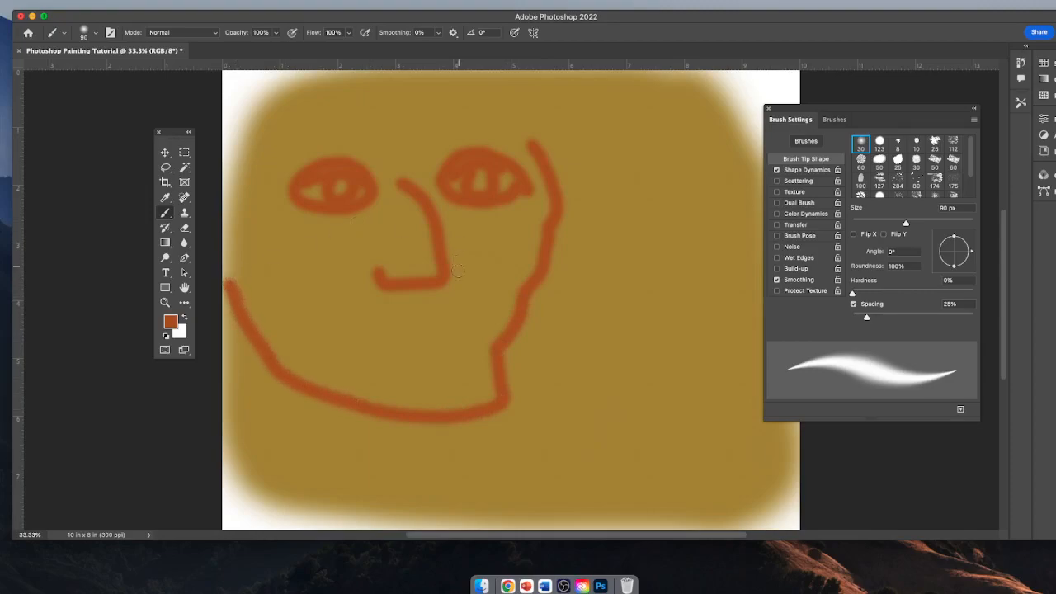
{"action": "mouse_move", "coordinate": [334, 330]}
{"action": "left_mouse_down"}
{"action": "mouse_move", "coordinate": [400, 316]}
{"action": "mouse_move", "coordinate": [454, 331]}
{"action": "mouse_move", "coordinate": [487, 319]}
{"action": "mouse_move", "coordinate": [450, 355]}
{"action": "mouse_move", "coordinate": [415, 364]}
{"action": "mouse_move", "coordinate": [366, 356]}
{"action": "mouse_move", "coordinate": [345, 337]}
{"action": "mouse_move", "coordinate": [439, 339]}
{"action": "left_mouse_up"}
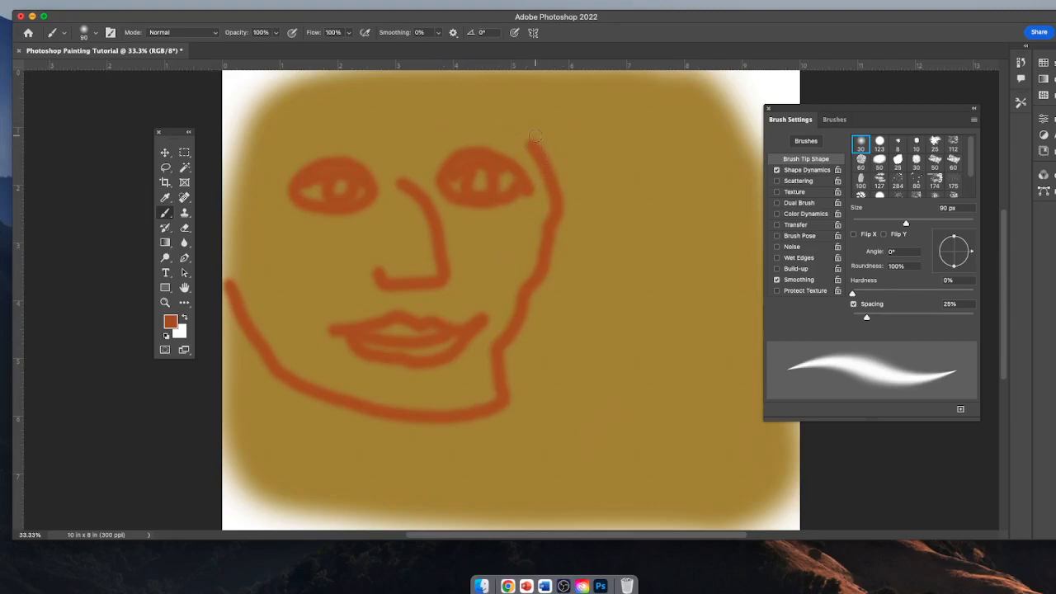
Step: Paint wavy hair outlines across the forehead and down the far side of the head
{"action": "mouse_move", "coordinate": [415, 90]}
{"action": "left_mouse_down"}
{"action": "mouse_move", "coordinate": [552, 155]}
{"action": "mouse_move", "coordinate": [555, 133]}
{"action": "mouse_move", "coordinate": [460, 80]}
{"action": "mouse_move", "coordinate": [397, 110]}
{"action": "mouse_move", "coordinate": [333, 124]}
{"action": "mouse_move", "coordinate": [346, 95]}
{"action": "mouse_move", "coordinate": [393, 78]}
{"action": "left_mouse_up"}
{"action": "mouse_move", "coordinate": [311, 79]}
{"action": "left_mouse_down"}
{"action": "mouse_move", "coordinate": [274, 105]}
{"action": "mouse_move", "coordinate": [276, 132]}
{"action": "mouse_move", "coordinate": [327, 120]}
{"action": "left_mouse_up"}
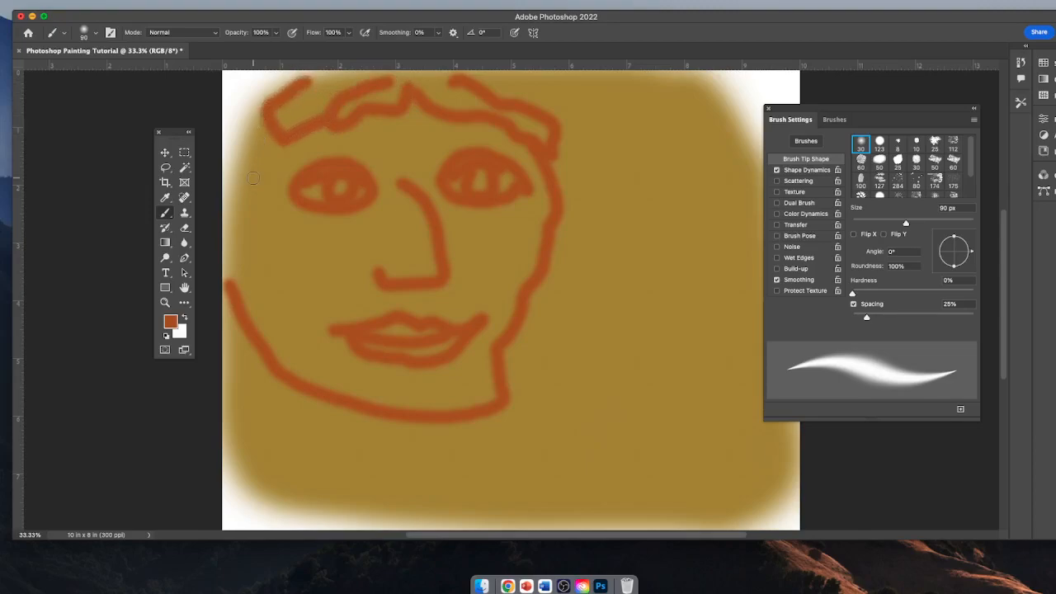
{"action": "mouse_move", "coordinate": [275, 150]}
{"action": "left_mouse_down"}
{"action": "mouse_move", "coordinate": [241, 198]}
{"action": "mouse_move", "coordinate": [236, 155]}
{"action": "mouse_move", "coordinate": [259, 132]}
{"action": "mouse_move", "coordinate": [245, 108]}
{"action": "mouse_move", "coordinate": [261, 77]}
{"action": "left_mouse_up"}
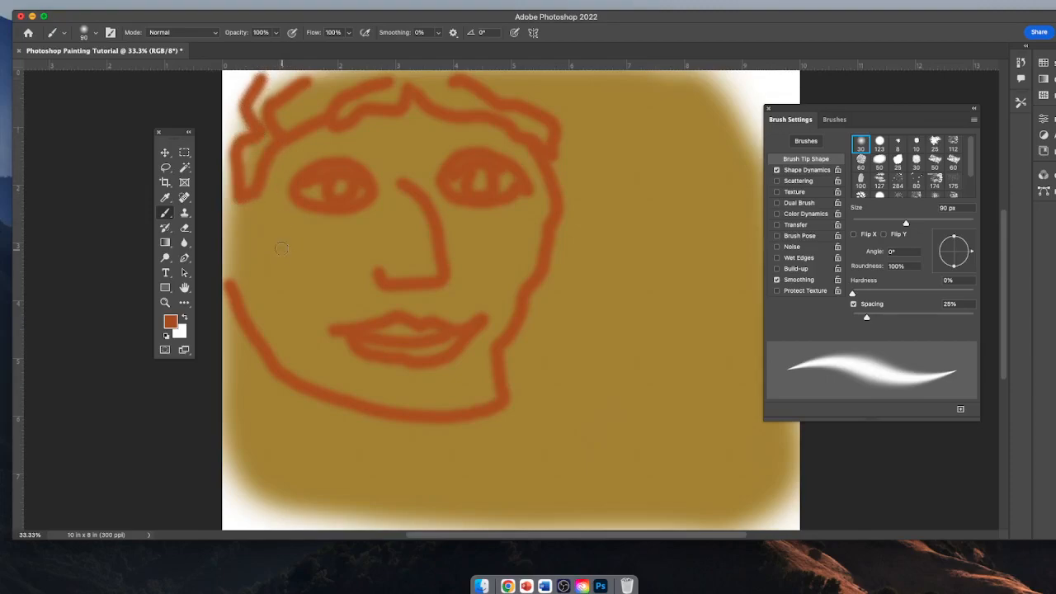
Step: Paint the neck lines and a slanted line beside them below the jaw, and reinforce the base of the nose
{"action": "left_click_drag", "start_coordinate": [389, 416], "coordinate": [369, 508]}
{"action": "left_click_drag", "start_coordinate": [314, 408], "coordinate": [308, 484]}
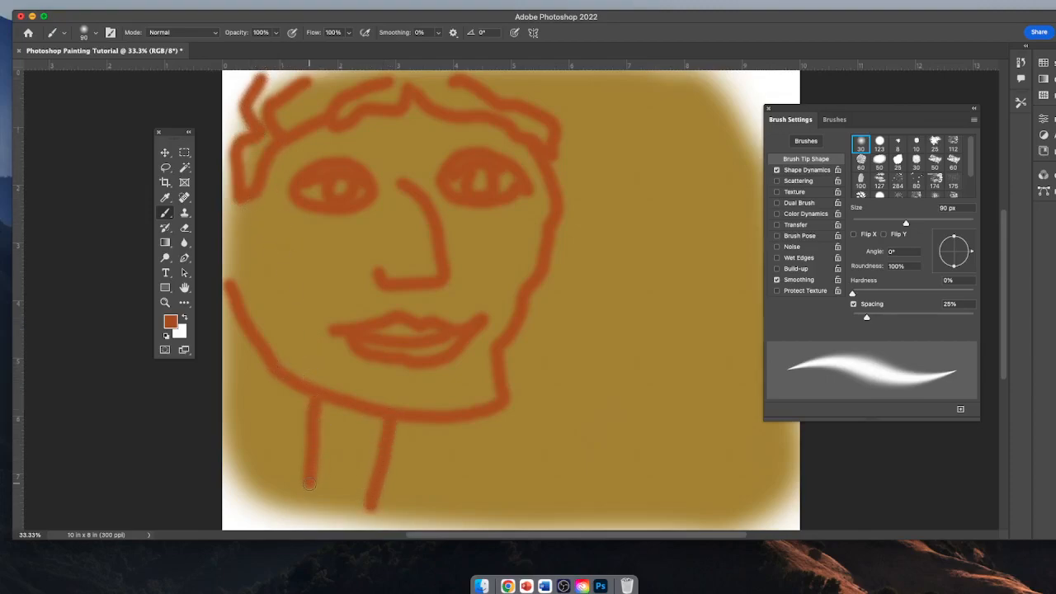
{"action": "left_click_drag", "start_coordinate": [232, 357], "coordinate": [291, 498]}
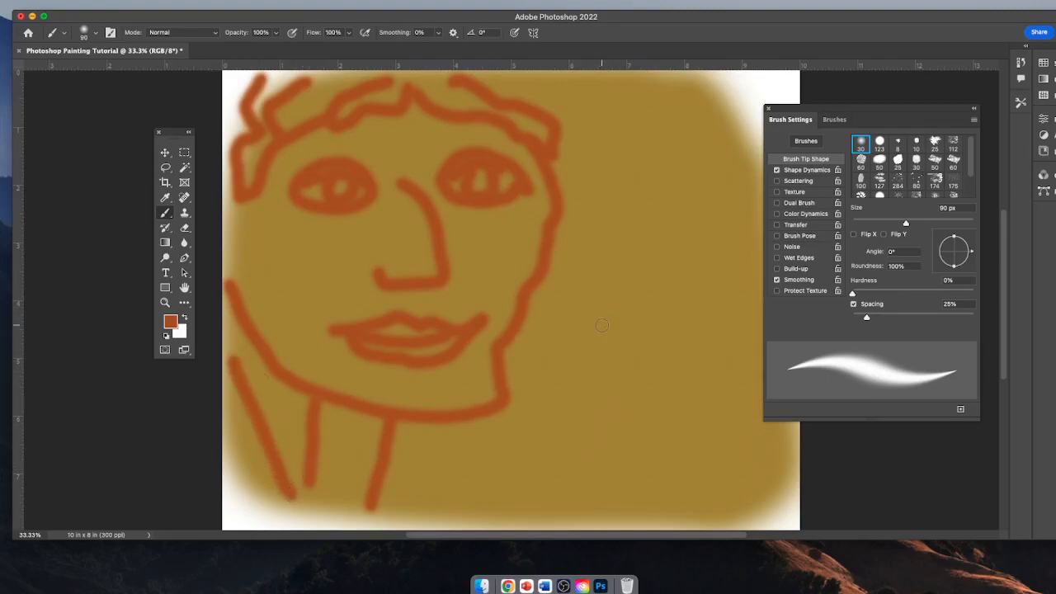
{"action": "left_click_drag", "start_coordinate": [385, 278], "coordinate": [442, 282]}
Step: Change the foreground color to a yellow ochre, hex bcab3b
{"action": "left_click", "coordinate": [171, 322]}
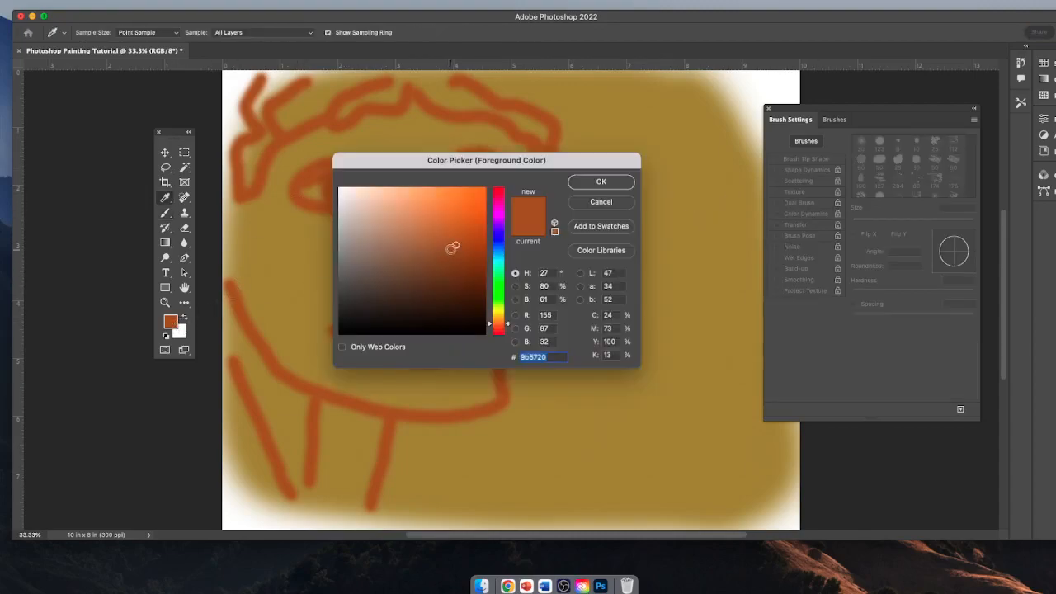
{"action": "left_click_drag", "start_coordinate": [506, 325], "coordinate": [503, 317]}
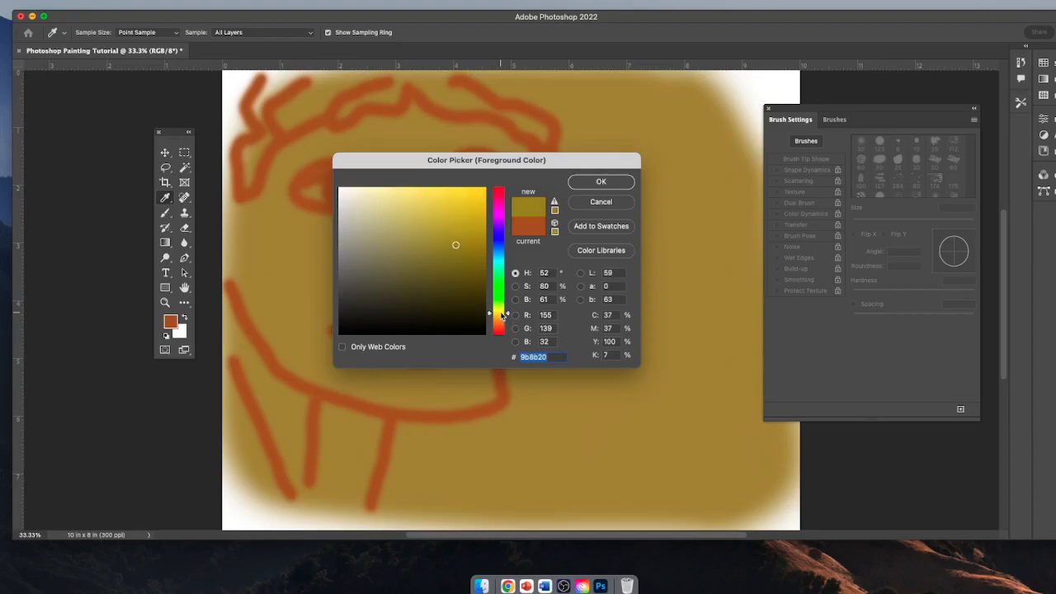
{"action": "left_click", "coordinate": [451, 242]}
{"action": "left_click", "coordinate": [465, 243]}
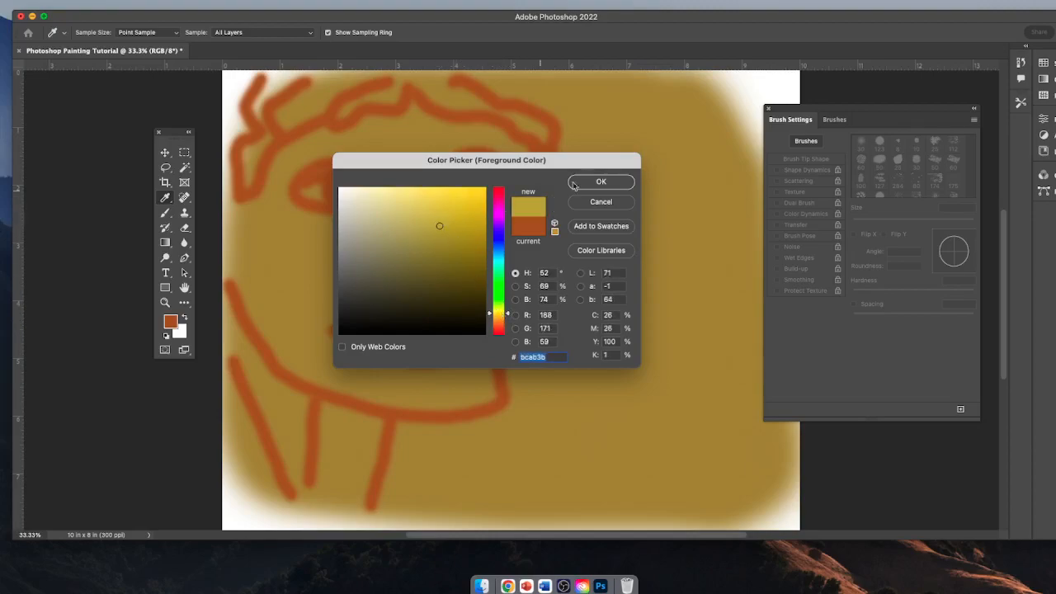
{"action": "left_click", "coordinate": [586, 180]}
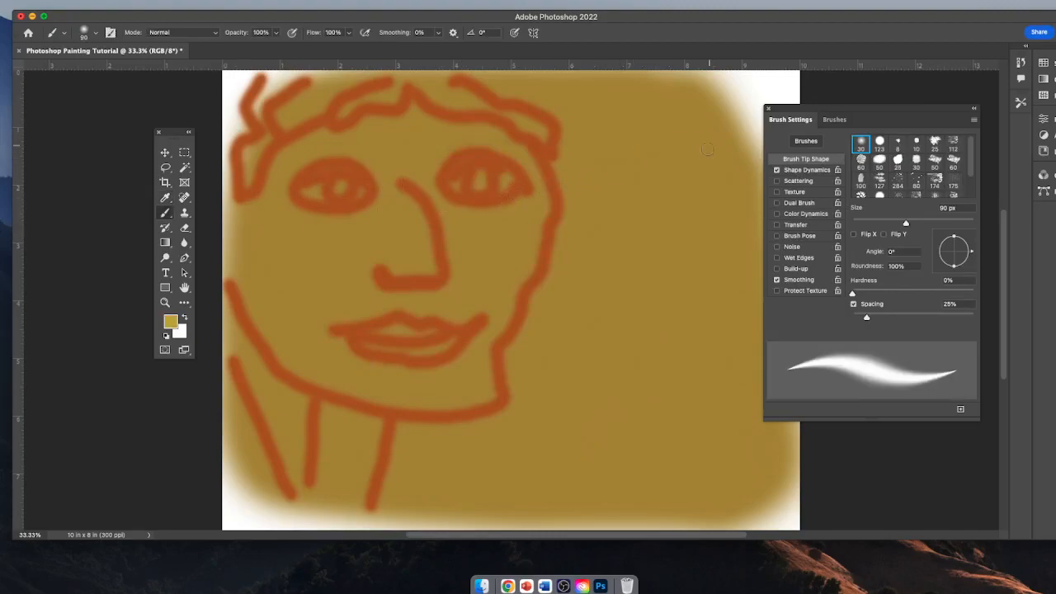
Step: Fill the background beside the upper half of the face with yellow ochre using the brush at 319 px
{"action": "left_click_drag", "start_coordinate": [906, 222], "coordinate": [951, 222]}
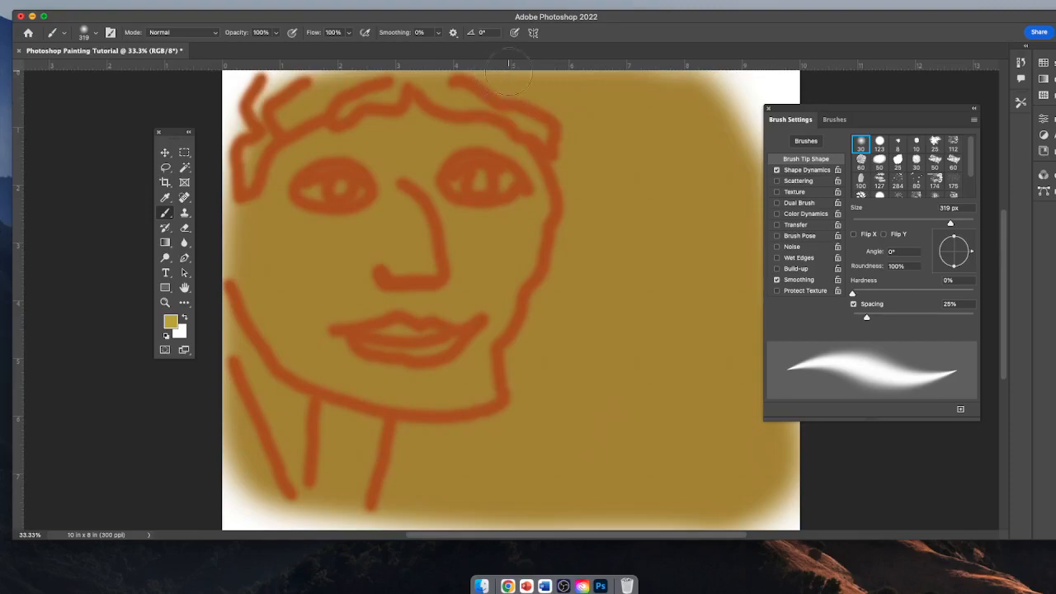
{"action": "mouse_move", "coordinate": [530, 82]}
{"action": "left_mouse_down"}
{"action": "mouse_move", "coordinate": [580, 101]}
{"action": "mouse_move", "coordinate": [578, 223]}
{"action": "mouse_move", "coordinate": [611, 254]}
{"action": "mouse_move", "coordinate": [717, 282]}
{"action": "mouse_move", "coordinate": [737, 257]}
{"action": "mouse_move", "coordinate": [778, 85]}
{"action": "mouse_move", "coordinate": [690, 106]}
{"action": "mouse_move", "coordinate": [597, 97]}
{"action": "mouse_move", "coordinate": [617, 230]}
{"action": "mouse_move", "coordinate": [662, 219]}
{"action": "mouse_move", "coordinate": [597, 110]}
{"action": "left_mouse_up"}
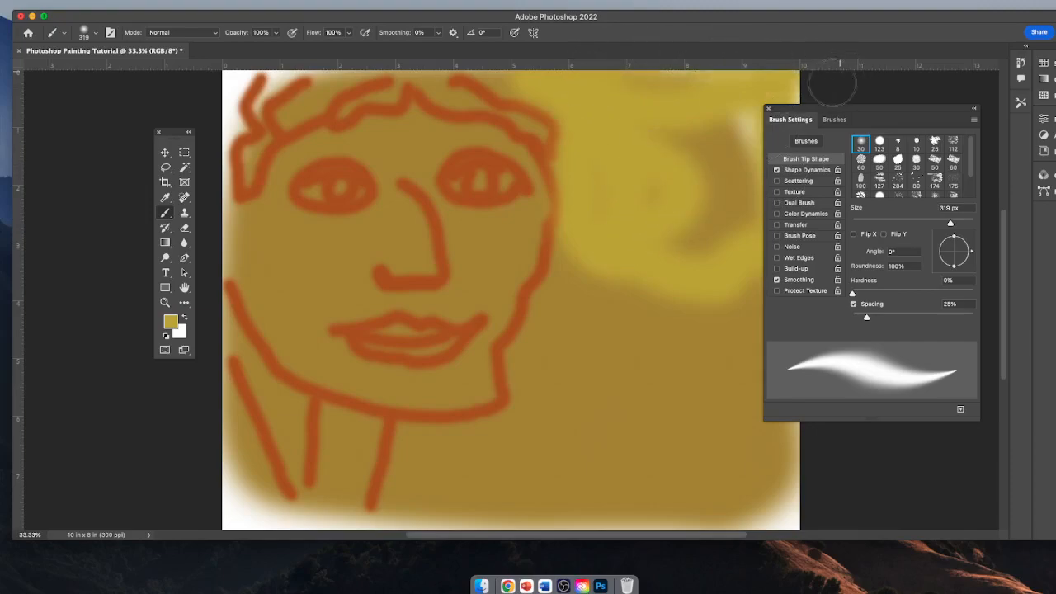
{"action": "mouse_move", "coordinate": [712, 117]}
{"action": "left_mouse_down"}
{"action": "mouse_move", "coordinate": [690, 173]}
{"action": "mouse_move", "coordinate": [605, 214]}
{"action": "mouse_move", "coordinate": [704, 216]}
{"action": "mouse_move", "coordinate": [760, 115]}
{"action": "mouse_move", "coordinate": [777, 176]}
{"action": "mouse_move", "coordinate": [705, 244]}
{"action": "mouse_move", "coordinate": [616, 217]}
{"action": "mouse_move", "coordinate": [617, 183]}
{"action": "mouse_move", "coordinate": [742, 163]}
{"action": "mouse_move", "coordinate": [748, 103]}
{"action": "mouse_move", "coordinate": [634, 113]}
{"action": "mouse_move", "coordinate": [600, 130]}
{"action": "mouse_move", "coordinate": [657, 152]}
{"action": "left_mouse_up"}
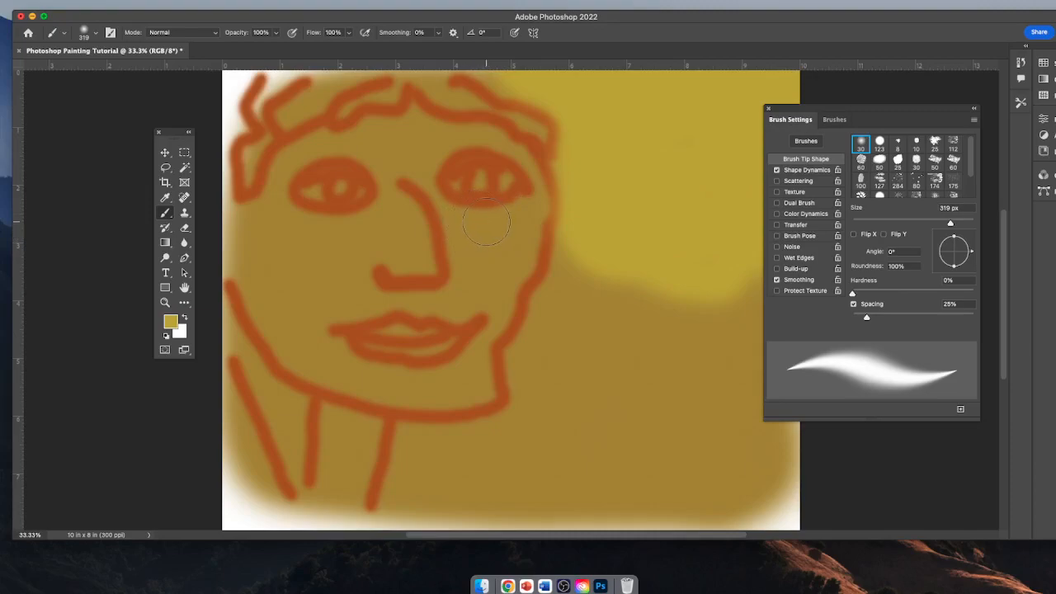
Step: Lower the brush opacity to 33% and glaze light areas over the cheeks, forehead, chin and neck
{"action": "left_click", "coordinate": [278, 36]}
{"action": "left_click_drag", "start_coordinate": [265, 48], "coordinate": [240, 47]}
{"action": "mouse_move", "coordinate": [503, 222]}
{"action": "left_mouse_down"}
{"action": "mouse_move", "coordinate": [460, 230]}
{"action": "mouse_move", "coordinate": [477, 235]}
{"action": "mouse_move", "coordinate": [520, 198]}
{"action": "mouse_move", "coordinate": [508, 240]}
{"action": "mouse_move", "coordinate": [479, 247]}
{"action": "mouse_move", "coordinate": [519, 239]}
{"action": "mouse_move", "coordinate": [525, 258]}
{"action": "mouse_move", "coordinate": [487, 273]}
{"action": "left_mouse_up"}
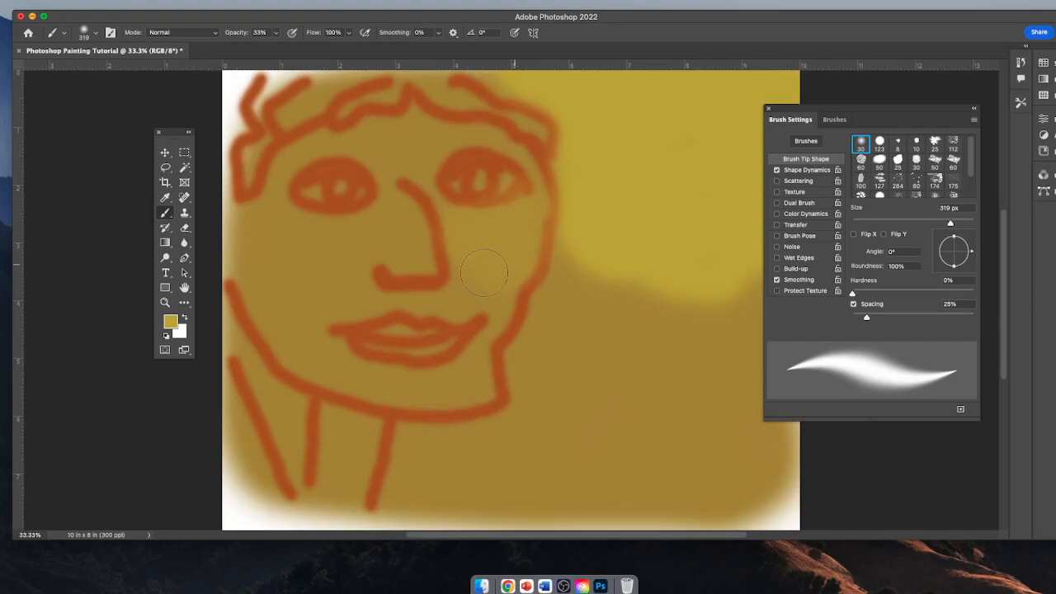
{"action": "left_click_drag", "start_coordinate": [337, 238], "coordinate": [275, 220]}
{"action": "mouse_move", "coordinate": [375, 224]}
{"action": "left_mouse_down"}
{"action": "mouse_move", "coordinate": [381, 152]}
{"action": "mouse_move", "coordinate": [441, 144]}
{"action": "left_mouse_up"}
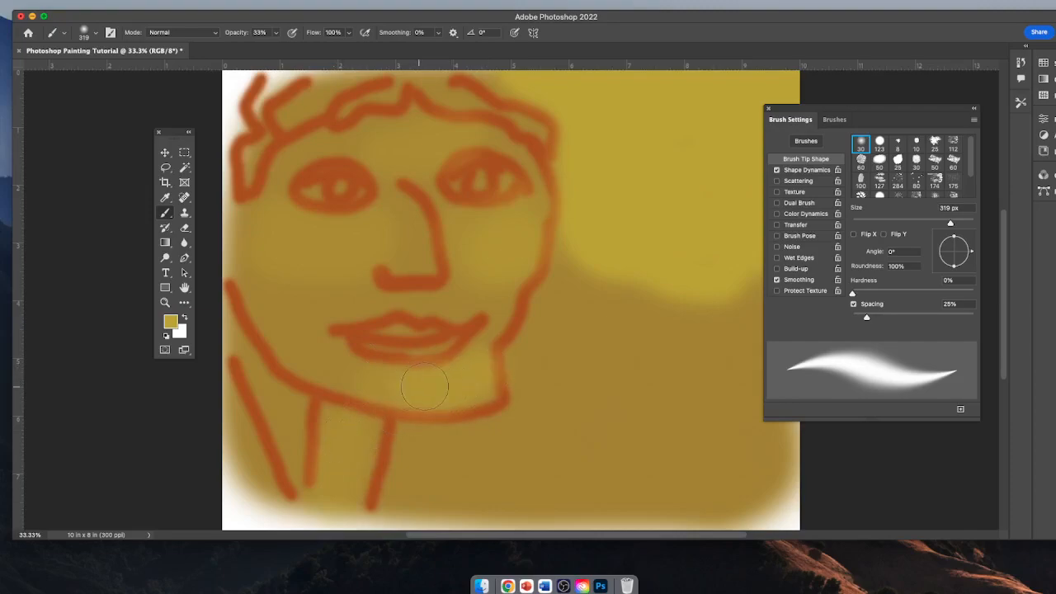
{"action": "left_click_drag", "start_coordinate": [527, 250], "coordinate": [477, 245]}
{"action": "mouse_move", "coordinate": [355, 239]}
{"action": "left_mouse_down"}
{"action": "mouse_move", "coordinate": [276, 234]}
{"action": "mouse_move", "coordinate": [351, 237]}
{"action": "left_mouse_up"}
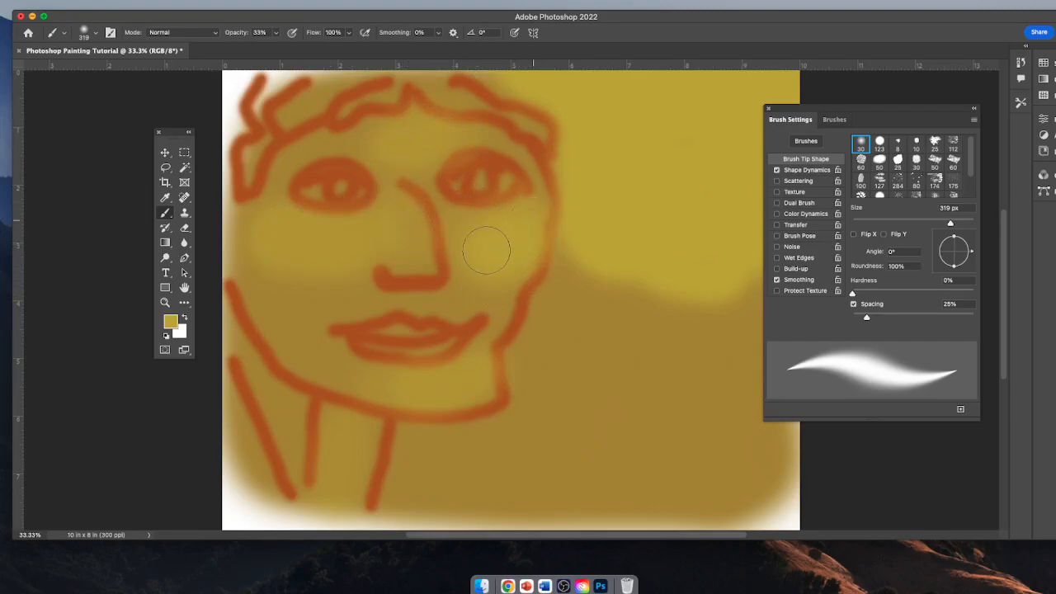
Step: Change the foreground color to a lighter yellow, hex dfcc49
{"action": "left_click", "coordinate": [169, 321]}
{"action": "left_click", "coordinate": [439, 204]}
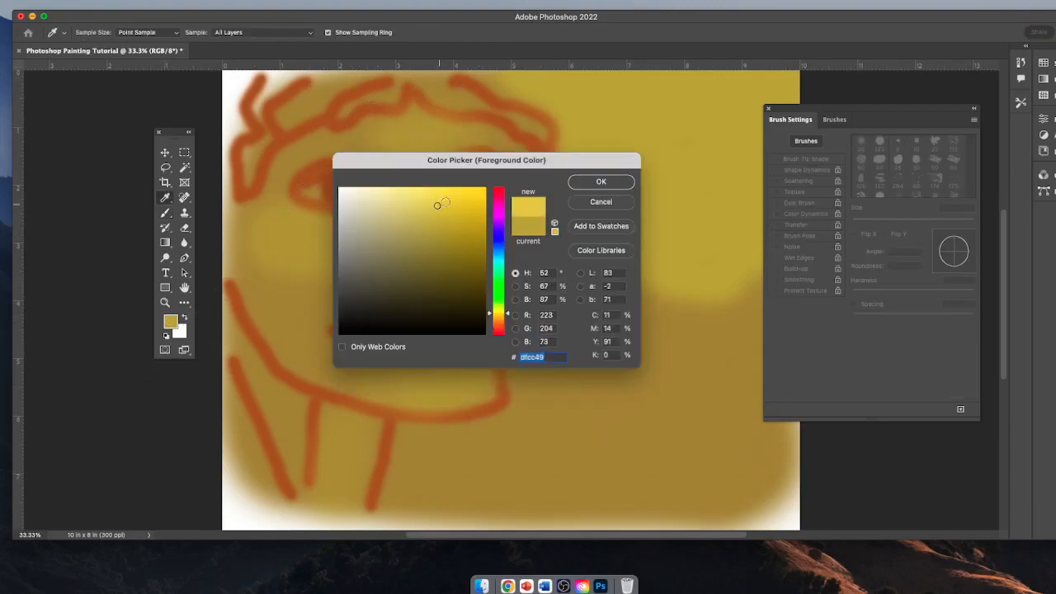
{"action": "left_click", "coordinate": [601, 182]}
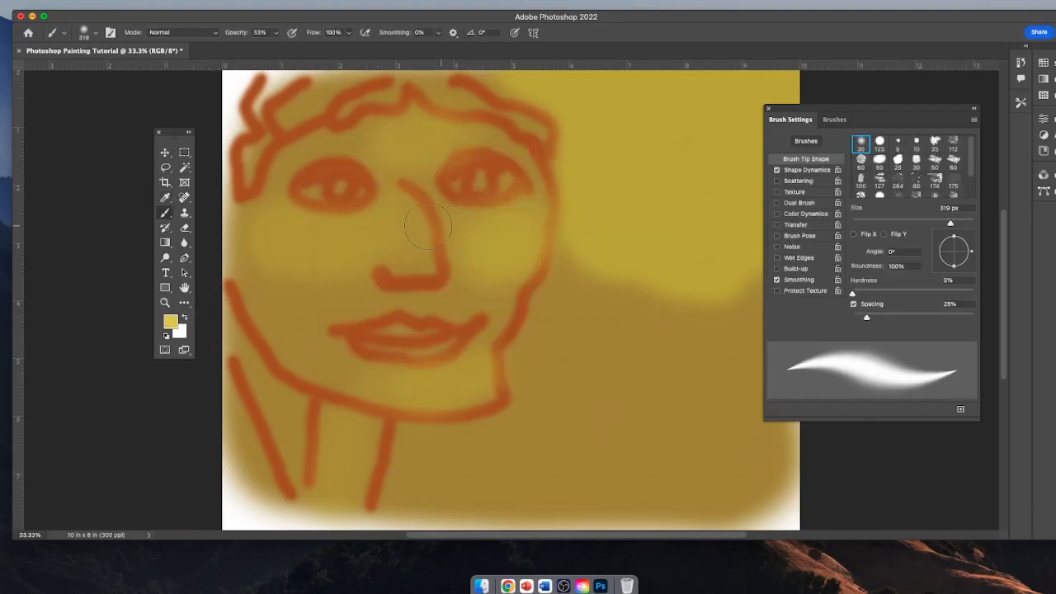
Step: Reduce the brush to 50 px and paint thin highlights along the inside of the nose and under both eyes
{"action": "left_click", "coordinate": [912, 224]}
{"action": "left_click_drag", "start_coordinate": [909, 225], "coordinate": [881, 226]}
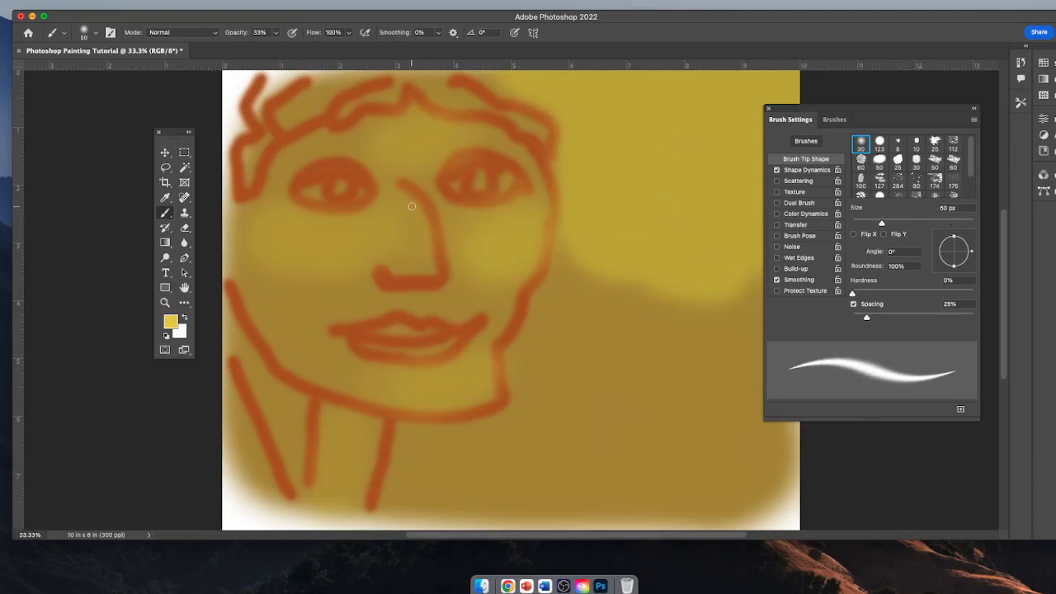
{"action": "mouse_move", "coordinate": [425, 229]}
{"action": "left_mouse_down"}
{"action": "mouse_move", "coordinate": [427, 255]}
{"action": "mouse_move", "coordinate": [408, 273]}
{"action": "left_mouse_up"}
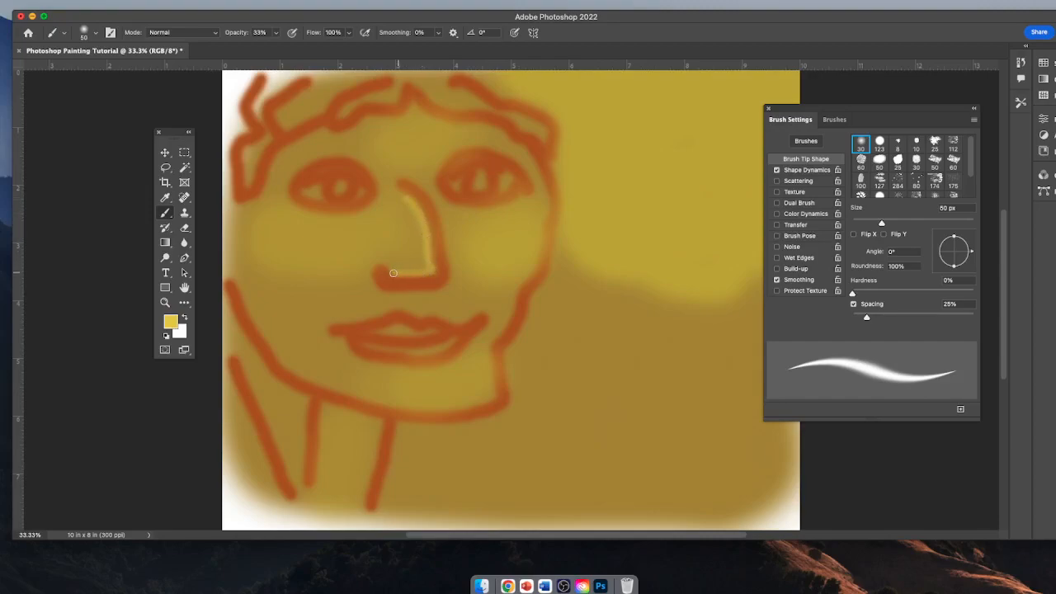
{"action": "left_click_drag", "start_coordinate": [459, 212], "coordinate": [530, 203]}
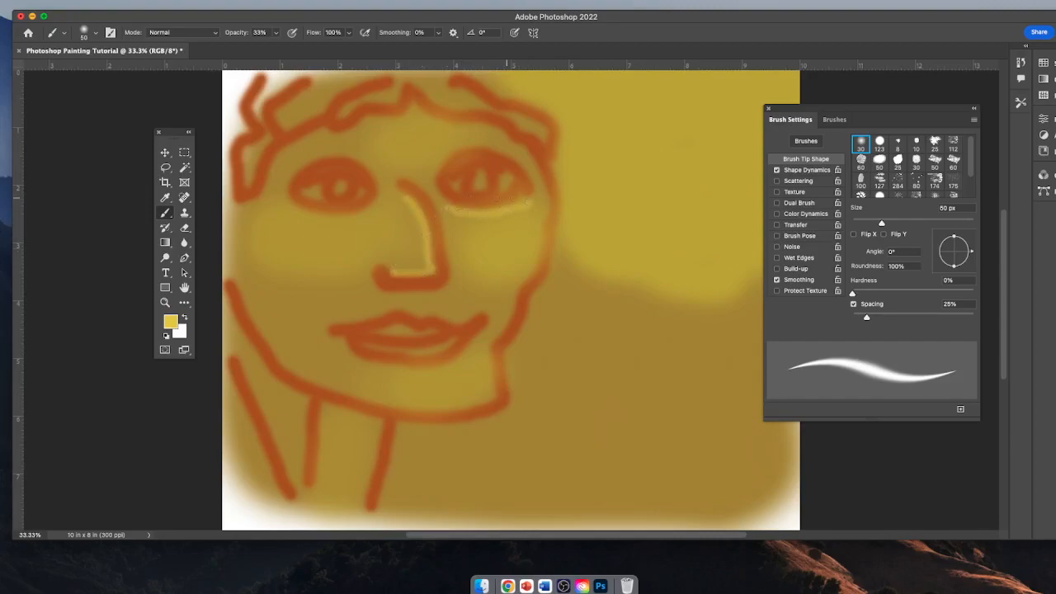
{"action": "left_click_drag", "start_coordinate": [356, 216], "coordinate": [298, 211]}
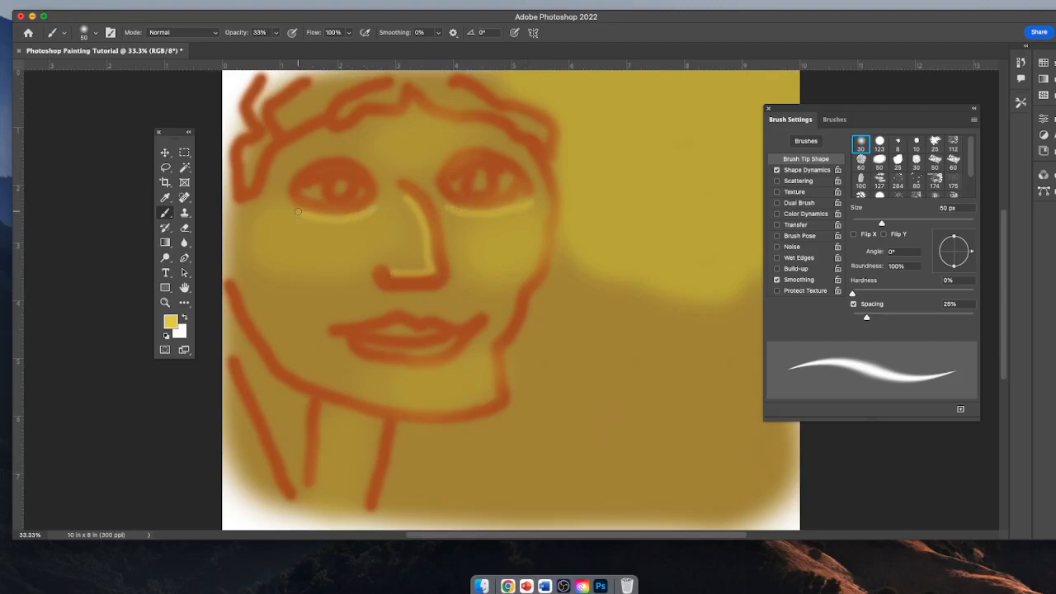
Step: Enlarge the brush to 93 px and paint soft highlights on both cheeks, across the brow and along the nose
{"action": "left_click_drag", "start_coordinate": [882, 222], "coordinate": [909, 223]}
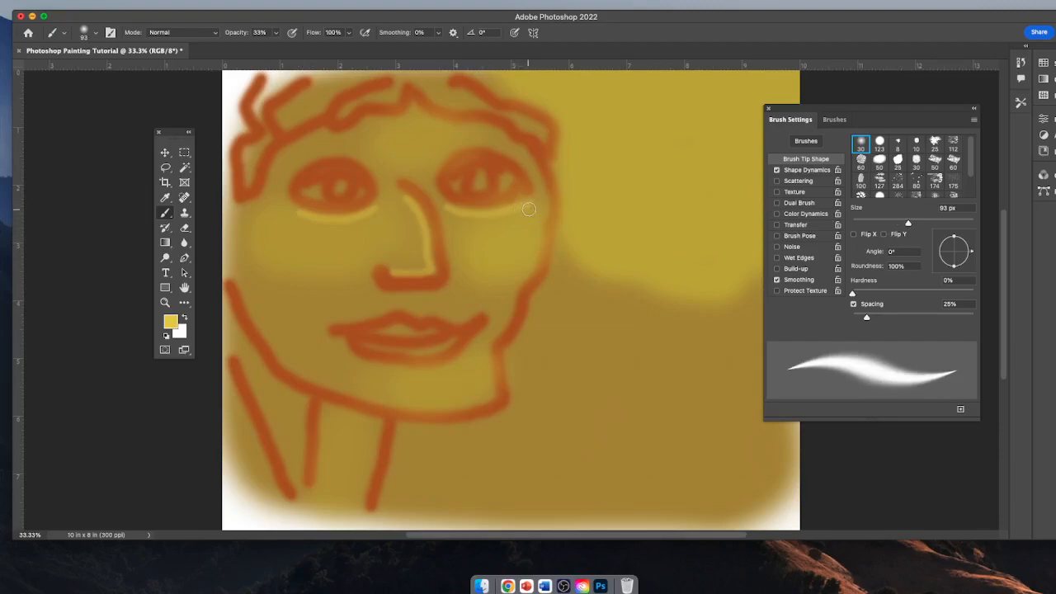
{"action": "mouse_move", "coordinate": [516, 216]}
{"action": "left_mouse_down"}
{"action": "mouse_move", "coordinate": [455, 216]}
{"action": "mouse_move", "coordinate": [530, 218]}
{"action": "mouse_move", "coordinate": [495, 234]}
{"action": "mouse_move", "coordinate": [460, 225]}
{"action": "left_mouse_up"}
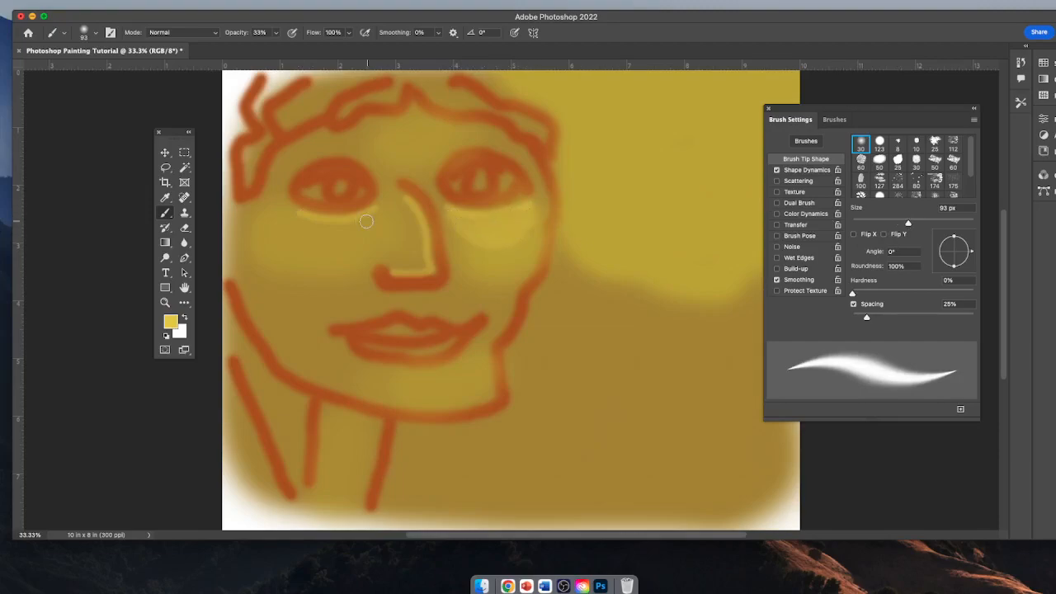
{"action": "mouse_move", "coordinate": [368, 217]}
{"action": "left_mouse_down"}
{"action": "mouse_move", "coordinate": [290, 215]}
{"action": "mouse_move", "coordinate": [328, 237]}
{"action": "mouse_move", "coordinate": [357, 234]}
{"action": "mouse_move", "coordinate": [293, 227]}
{"action": "mouse_move", "coordinate": [329, 249]}
{"action": "mouse_move", "coordinate": [363, 249]}
{"action": "left_mouse_up"}
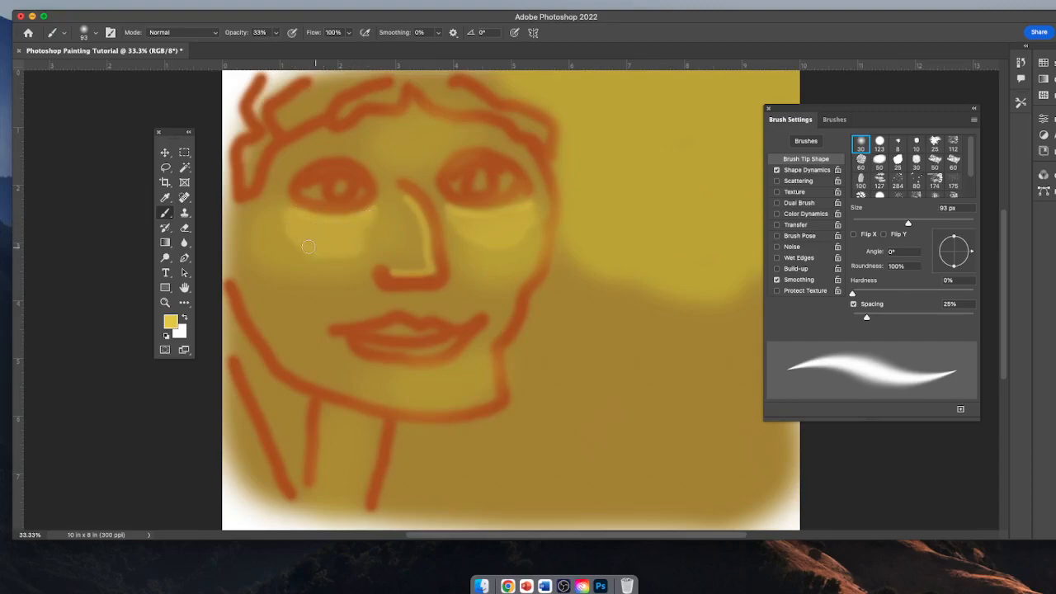
{"action": "mouse_move", "coordinate": [336, 141]}
{"action": "left_mouse_down"}
{"action": "mouse_move", "coordinate": [366, 137]}
{"action": "mouse_move", "coordinate": [401, 152]}
{"action": "mouse_move", "coordinate": [488, 141]}
{"action": "left_mouse_up"}
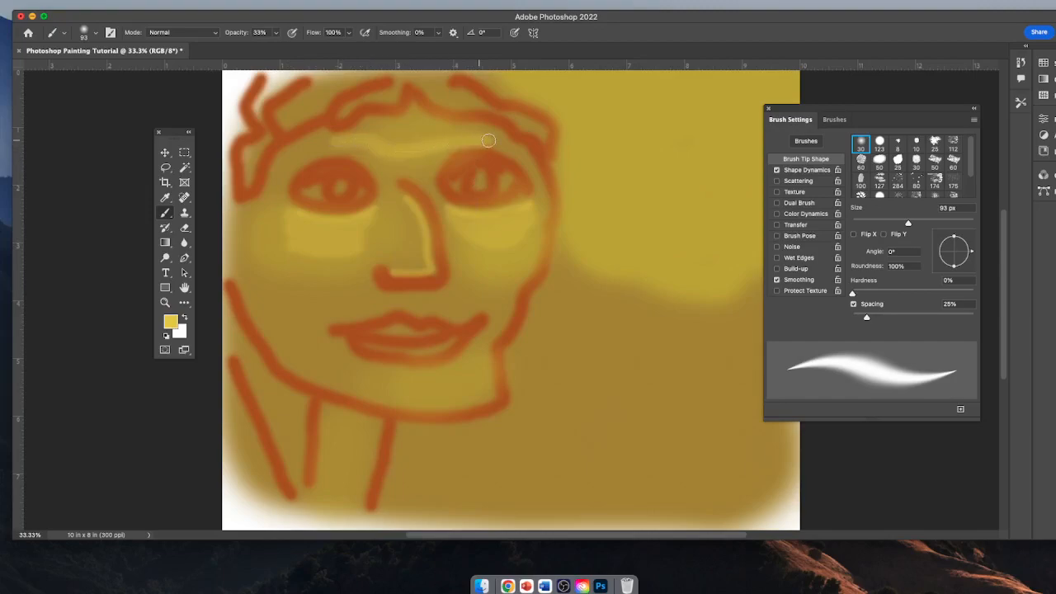
{"action": "mouse_move", "coordinate": [384, 262]}
{"action": "left_mouse_down"}
{"action": "mouse_move", "coordinate": [421, 262]}
{"action": "mouse_move", "coordinate": [411, 215]}
{"action": "left_mouse_up"}
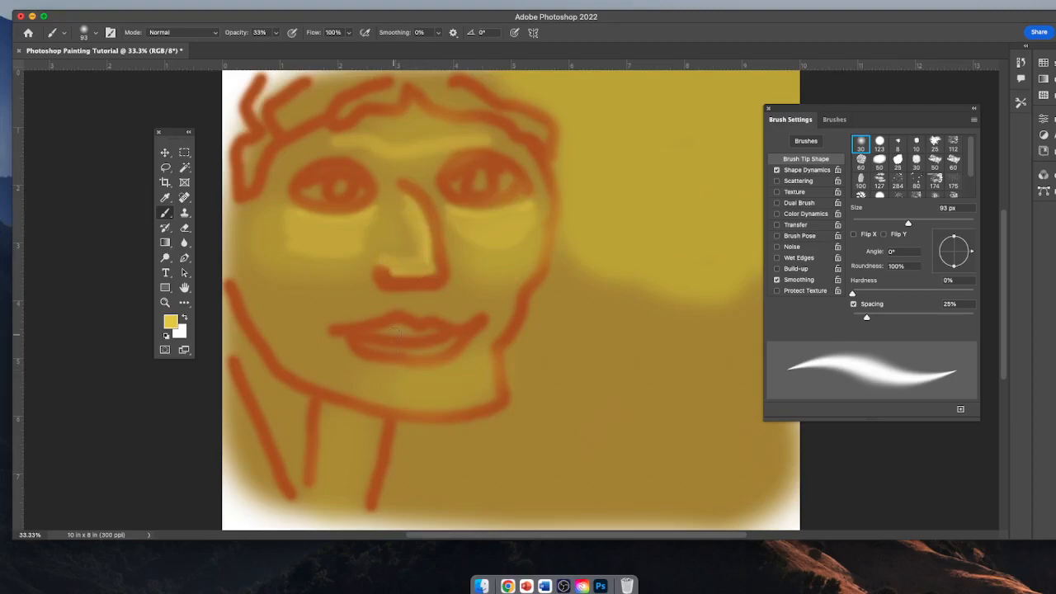
Step: Paint yellow highlights beside the neck line and the slanted line, and above both eyes
{"action": "mouse_move", "coordinate": [375, 436]}
{"action": "left_mouse_down"}
{"action": "mouse_move", "coordinate": [382, 447]}
{"action": "mouse_move", "coordinate": [346, 502]}
{"action": "left_mouse_up"}
{"action": "left_click_drag", "start_coordinate": [256, 378], "coordinate": [298, 481]}
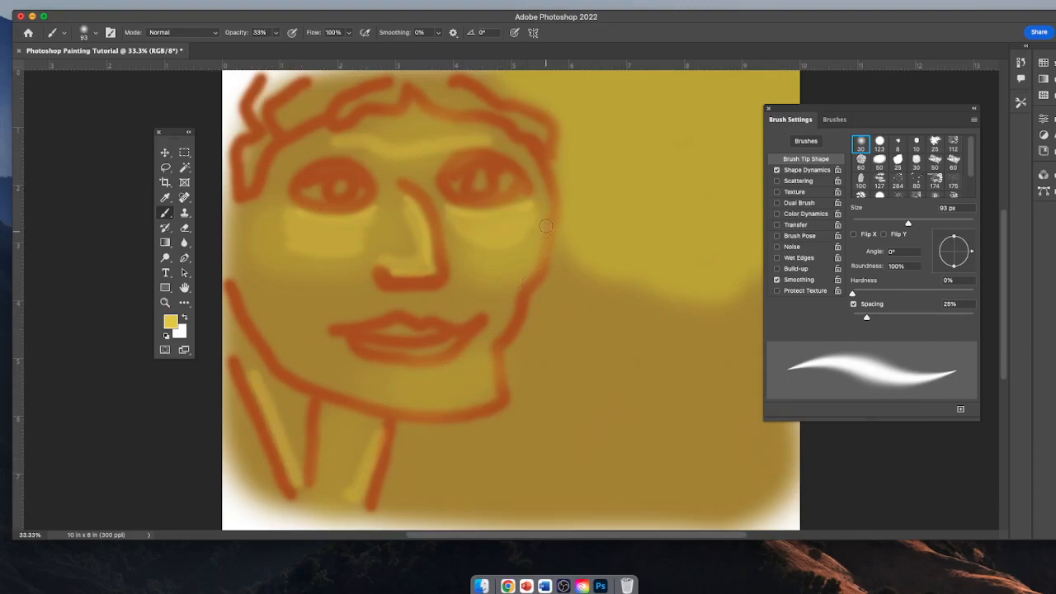
{"action": "mouse_move", "coordinate": [274, 168]}
{"action": "left_mouse_down"}
{"action": "mouse_move", "coordinate": [327, 149]}
{"action": "mouse_move", "coordinate": [383, 165]}
{"action": "left_mouse_up"}
{"action": "mouse_move", "coordinate": [446, 161]}
{"action": "left_mouse_down"}
{"action": "mouse_move", "coordinate": [437, 161]}
{"action": "mouse_move", "coordinate": [478, 148]}
{"action": "mouse_move", "coordinate": [528, 161]}
{"action": "left_mouse_up"}
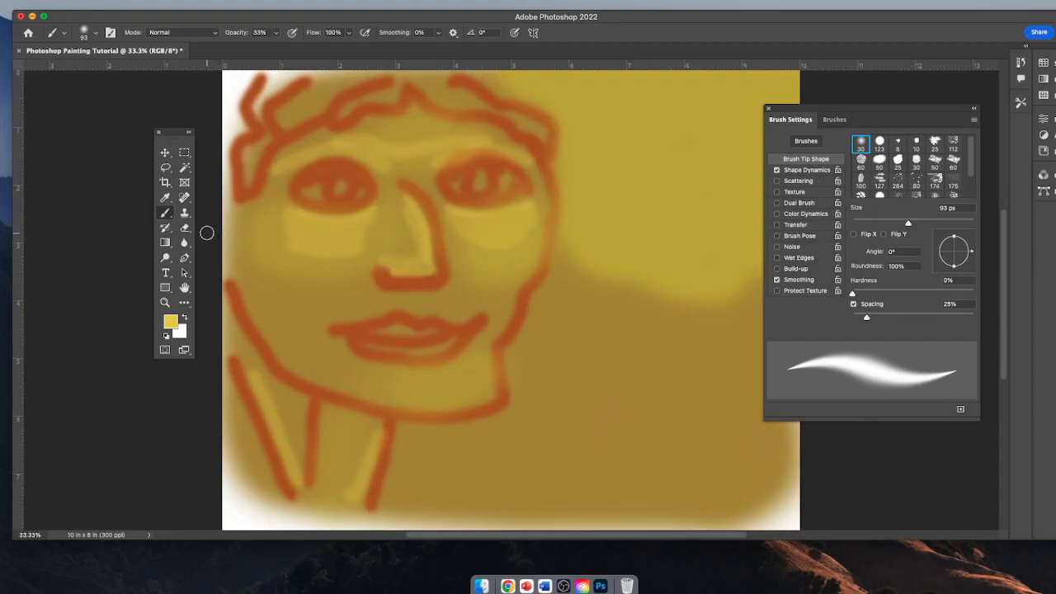
Step: Enlarge the brush to 174 px and change the foreground color to blue, hex 3c7ea8
{"action": "left_click_drag", "start_coordinate": [914, 214], "coordinate": [938, 219]}
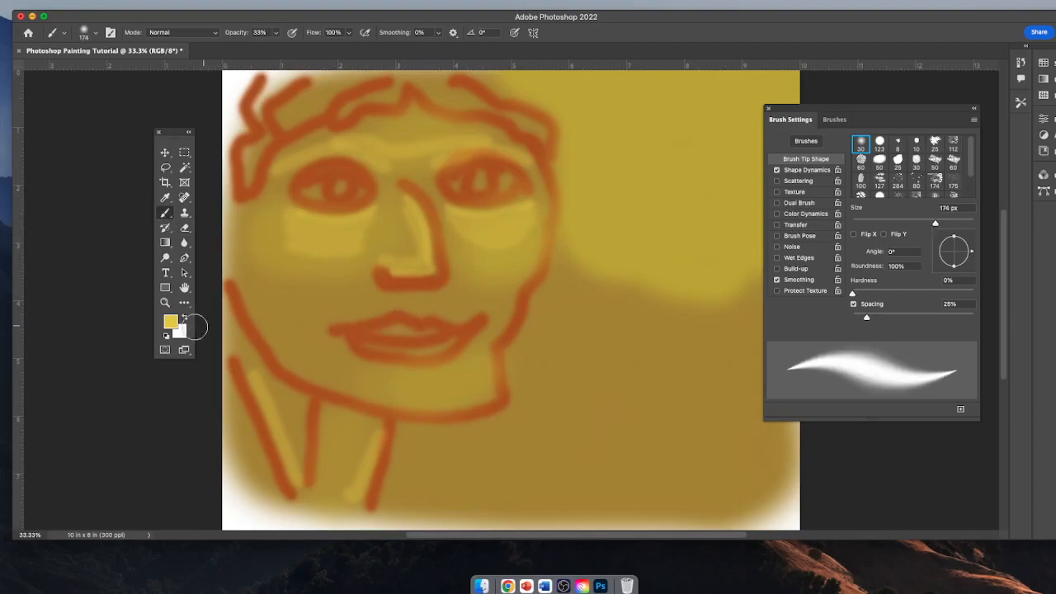
{"action": "left_click", "coordinate": [170, 322]}
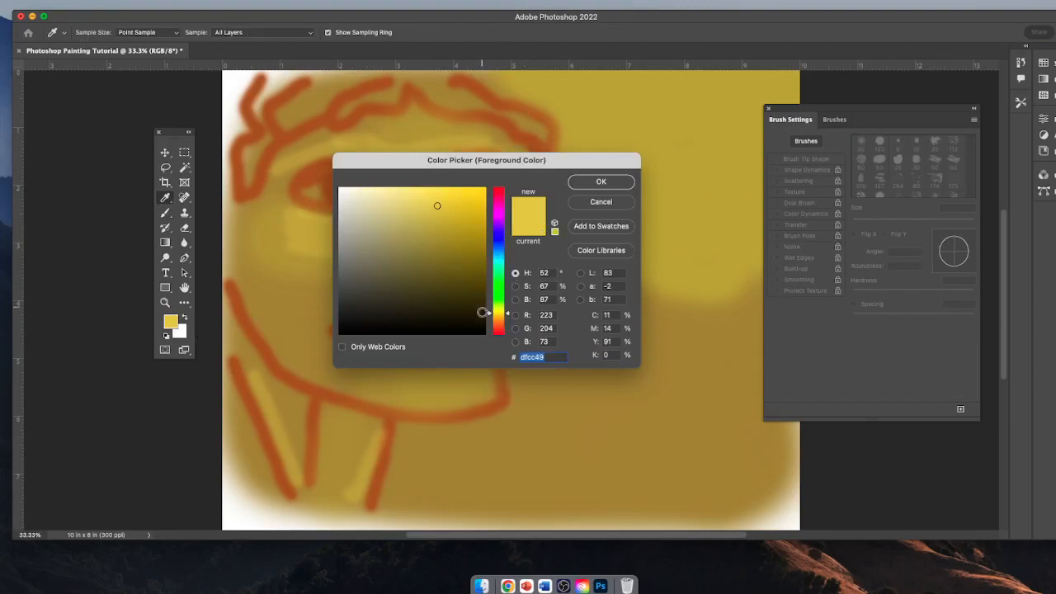
{"action": "left_click_drag", "start_coordinate": [490, 314], "coordinate": [495, 251]}
{"action": "left_click", "coordinate": [432, 237]}
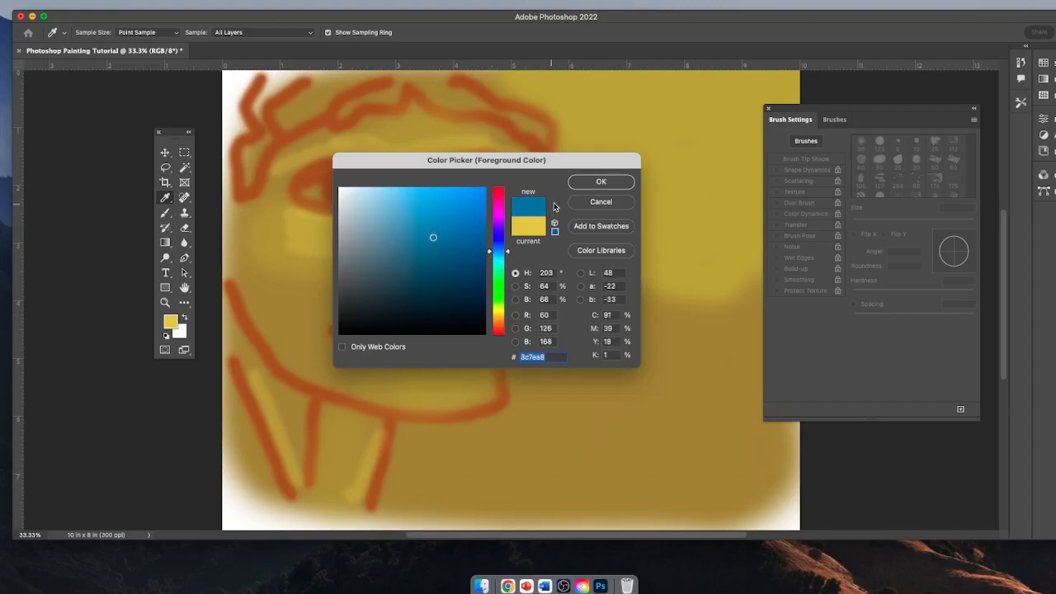
{"action": "left_click", "coordinate": [603, 179]}
{"action": "key", "text": "b"}
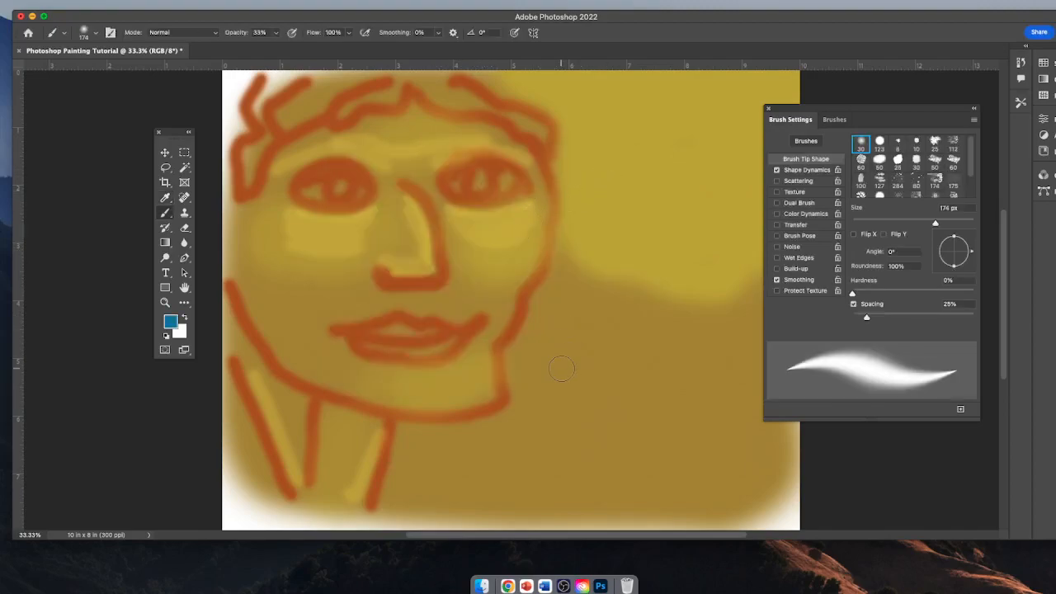
Step: Paint a curved blue shape in the lower background beside the neck, raising the brush opacity to 100% to fill it solidly
{"action": "mouse_move", "coordinate": [477, 489]}
{"action": "left_mouse_down"}
{"action": "mouse_move", "coordinate": [631, 413]}
{"action": "mouse_move", "coordinate": [756, 414]}
{"action": "mouse_move", "coordinate": [780, 424]}
{"action": "mouse_move", "coordinate": [626, 427]}
{"action": "mouse_move", "coordinate": [480, 491]}
{"action": "mouse_move", "coordinate": [648, 443]}
{"action": "mouse_move", "coordinate": [818, 436]}
{"action": "mouse_move", "coordinate": [490, 506]}
{"action": "left_mouse_up"}
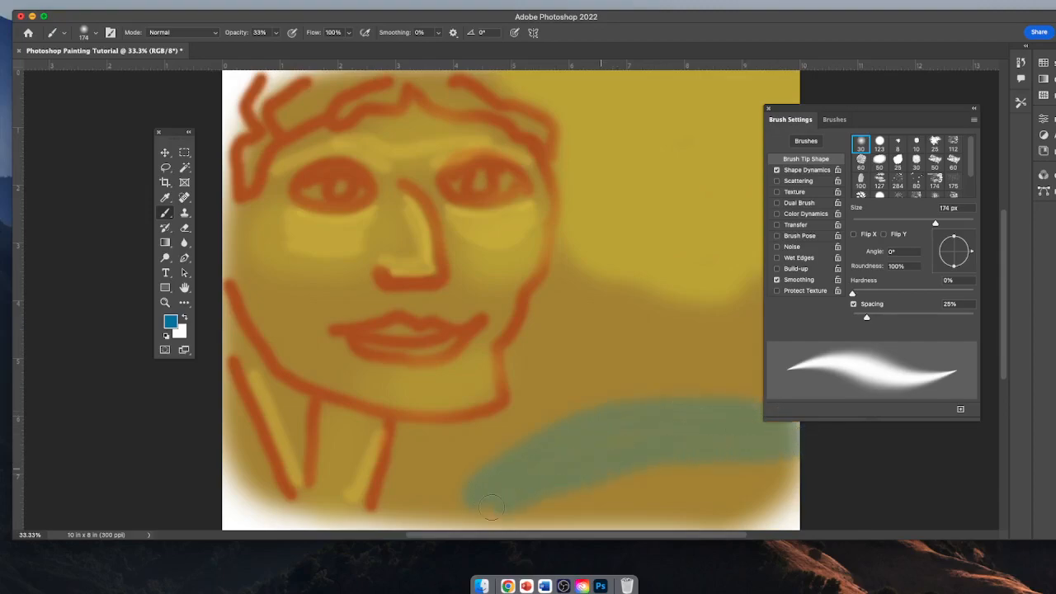
{"action": "left_click", "coordinate": [276, 36]}
{"action": "left_click_drag", "start_coordinate": [277, 46], "coordinate": [312, 47]}
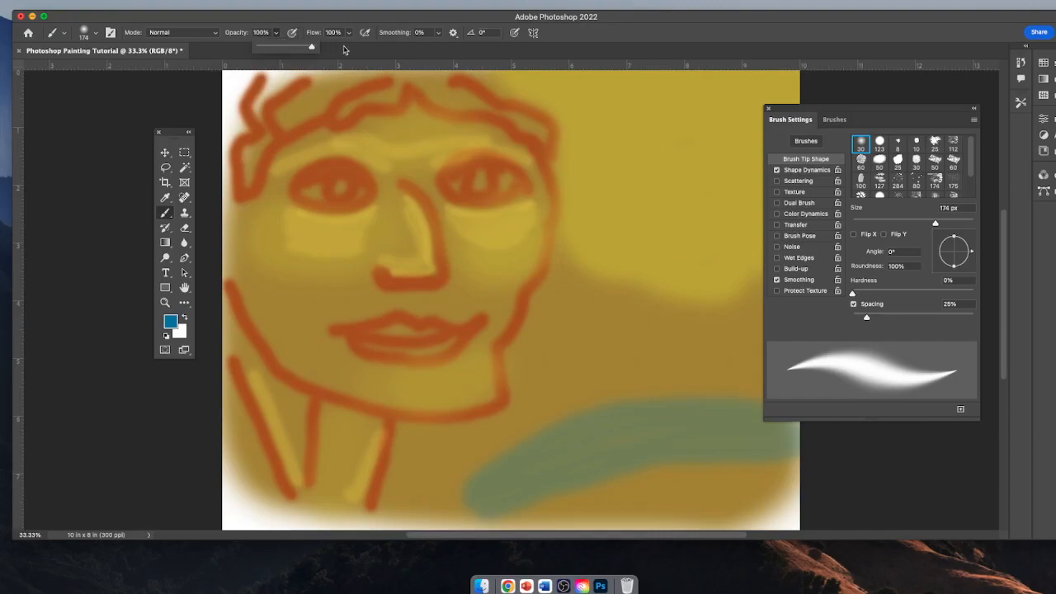
{"action": "mouse_move", "coordinate": [490, 490]}
{"action": "left_mouse_down"}
{"action": "mouse_move", "coordinate": [528, 435]}
{"action": "mouse_move", "coordinate": [635, 405]}
{"action": "mouse_move", "coordinate": [813, 416]}
{"action": "mouse_move", "coordinate": [652, 430]}
{"action": "mouse_move", "coordinate": [539, 456]}
{"action": "mouse_move", "coordinate": [478, 488]}
{"action": "mouse_move", "coordinate": [661, 457]}
{"action": "mouse_move", "coordinate": [804, 450]}
{"action": "mouse_move", "coordinate": [516, 479]}
{"action": "left_mouse_up"}
{"action": "mouse_move", "coordinate": [743, 429]}
{"action": "left_mouse_down"}
{"action": "mouse_move", "coordinate": [821, 448]}
{"action": "mouse_move", "coordinate": [678, 477]}
{"action": "mouse_move", "coordinate": [471, 497]}
{"action": "mouse_move", "coordinate": [558, 508]}
{"action": "mouse_move", "coordinate": [702, 502]}
{"action": "mouse_move", "coordinate": [793, 488]}
{"action": "mouse_move", "coordinate": [424, 494]}
{"action": "mouse_move", "coordinate": [404, 504]}
{"action": "mouse_move", "coordinate": [697, 514]}
{"action": "mouse_move", "coordinate": [805, 501]}
{"action": "mouse_move", "coordinate": [766, 517]}
{"action": "mouse_move", "coordinate": [405, 517]}
{"action": "mouse_move", "coordinate": [572, 417]}
{"action": "mouse_move", "coordinate": [655, 404]}
{"action": "mouse_move", "coordinate": [799, 407]}
{"action": "left_mouse_up"}
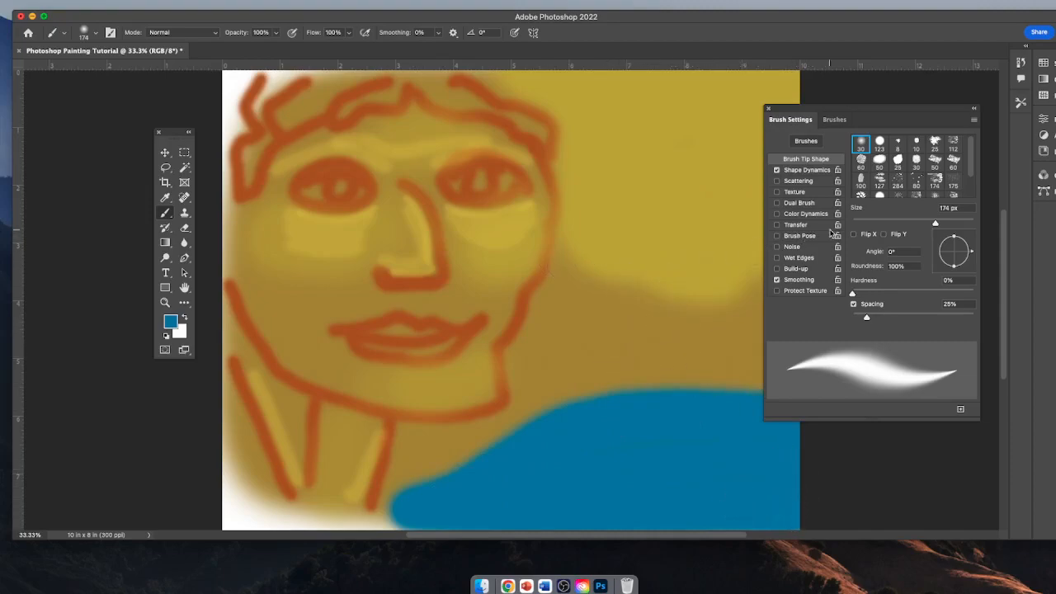
Step: Shade the blue shape's lower and upper edges in darker blue, hex 29658b, and move the Brush Settings window off the canvas
{"action": "left_click", "coordinate": [171, 322]}
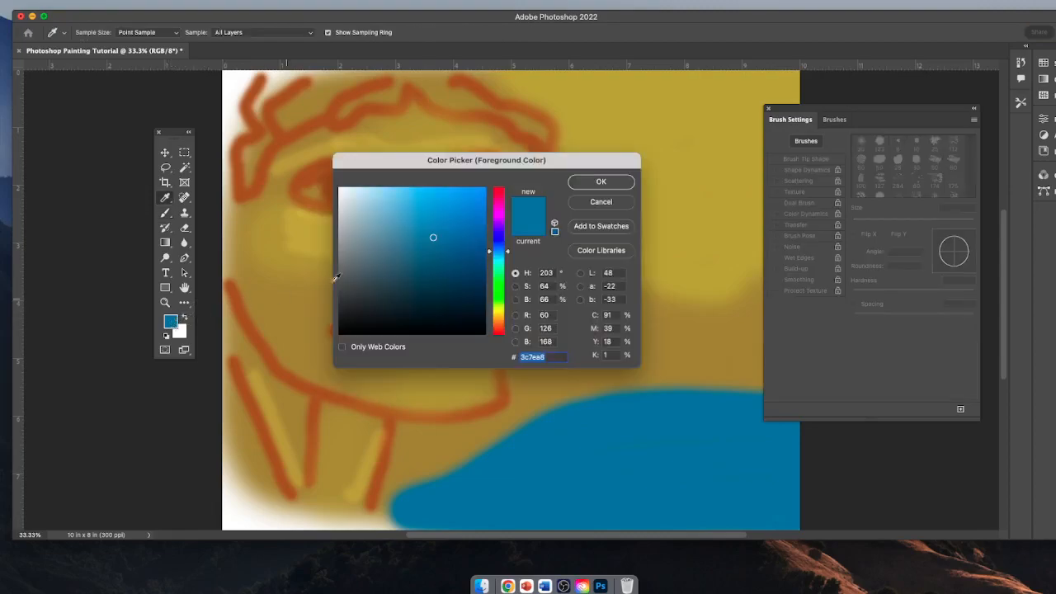
{"action": "left_click", "coordinate": [601, 183]}
{"action": "key", "text": "b"}
{"action": "mouse_move", "coordinate": [419, 519]}
{"action": "left_mouse_down"}
{"action": "mouse_move", "coordinate": [680, 525]}
{"action": "mouse_move", "coordinate": [793, 515]}
{"action": "left_mouse_up"}
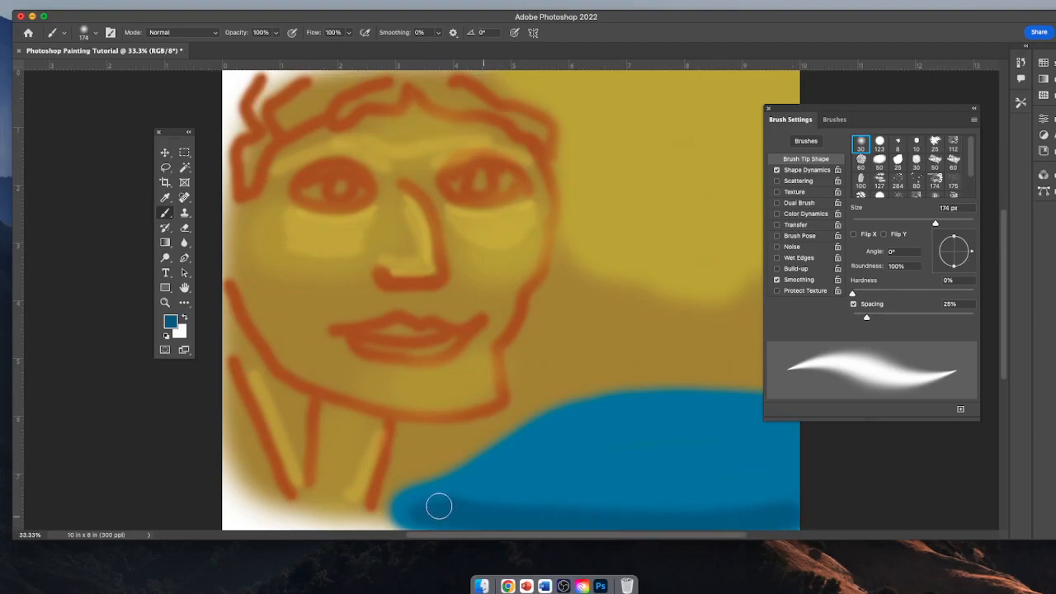
{"action": "mouse_move", "coordinate": [481, 478]}
{"action": "left_mouse_down"}
{"action": "mouse_move", "coordinate": [559, 422]}
{"action": "mouse_move", "coordinate": [641, 406]}
{"action": "mouse_move", "coordinate": [772, 405]}
{"action": "left_mouse_up"}
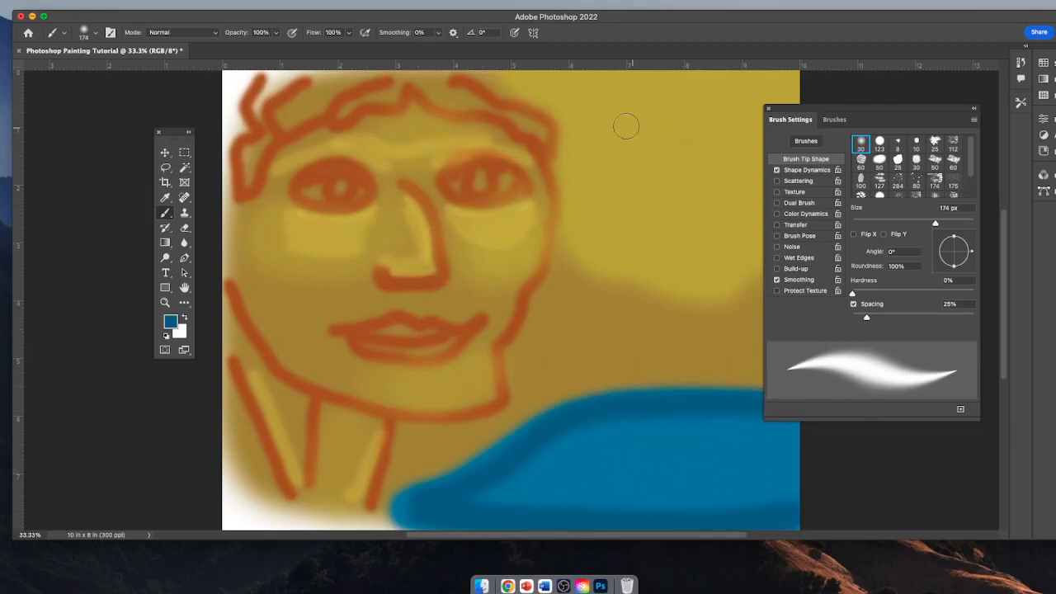
{"action": "left_click_drag", "start_coordinate": [859, 109], "coordinate": [929, 109]}
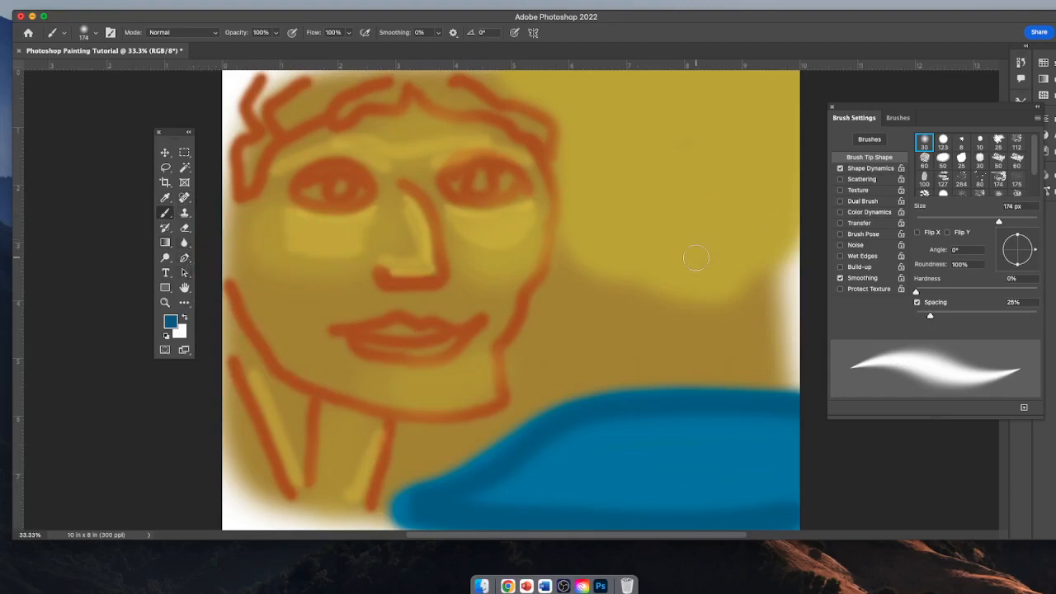
Step: Change the foreground color to dark green, hex 355018
{"action": "left_click", "coordinate": [170, 321]}
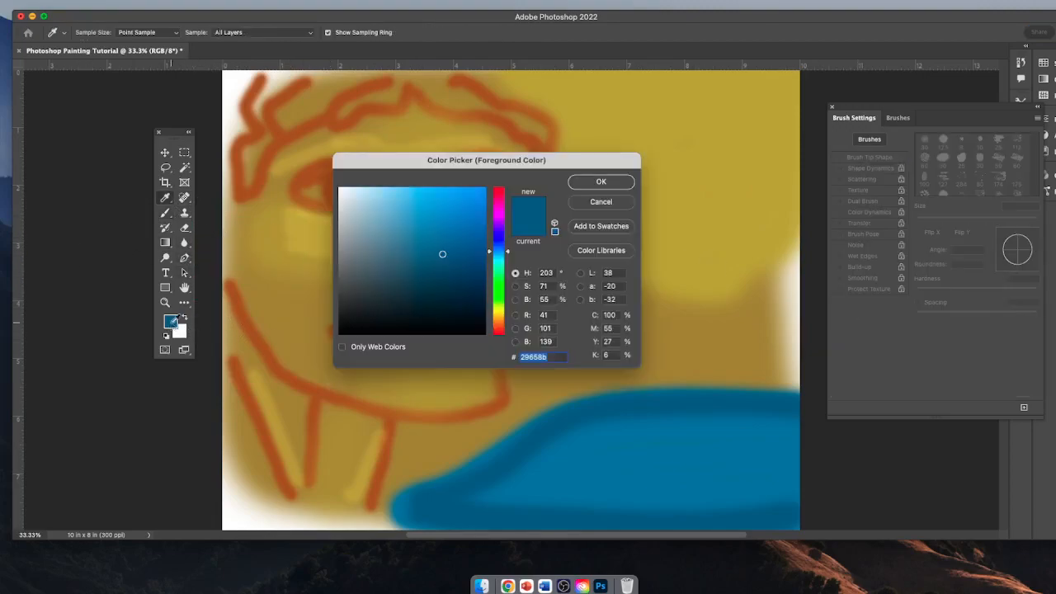
{"action": "left_click_drag", "start_coordinate": [498, 307], "coordinate": [465, 296]}
{"action": "left_click", "coordinate": [441, 287]}
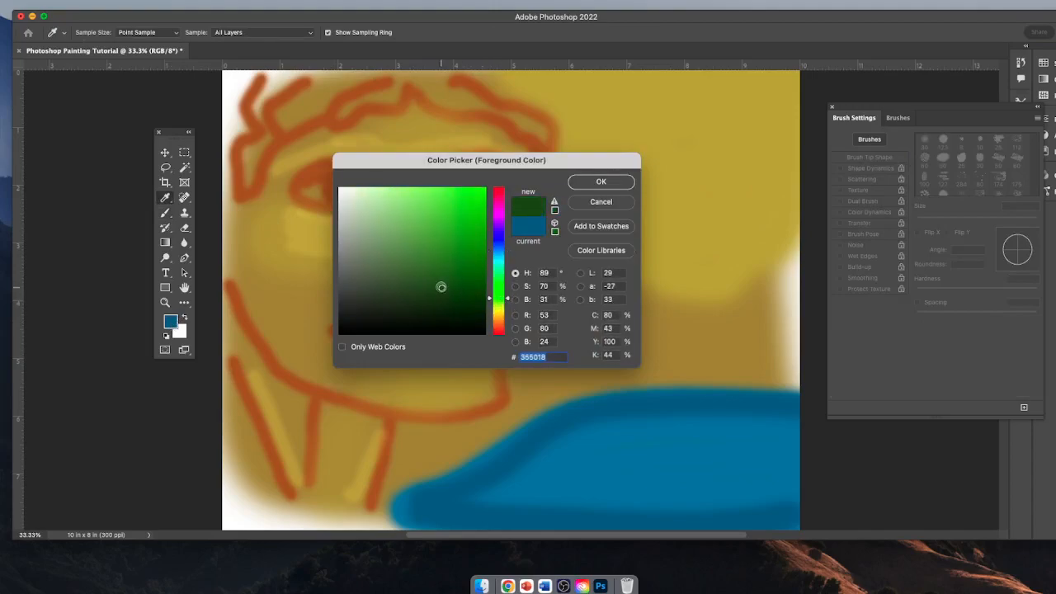
{"action": "left_click", "coordinate": [614, 183]}
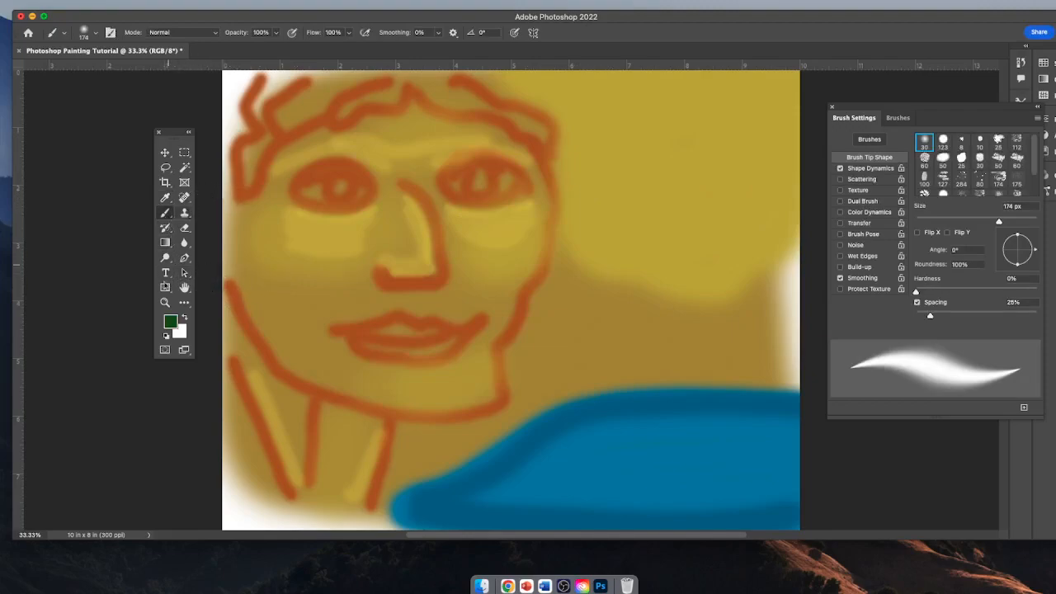
Step: Change the foreground color to a pale cream, hex f1ebbf, and return to the Brush tool
{"action": "left_click", "coordinate": [171, 322]}
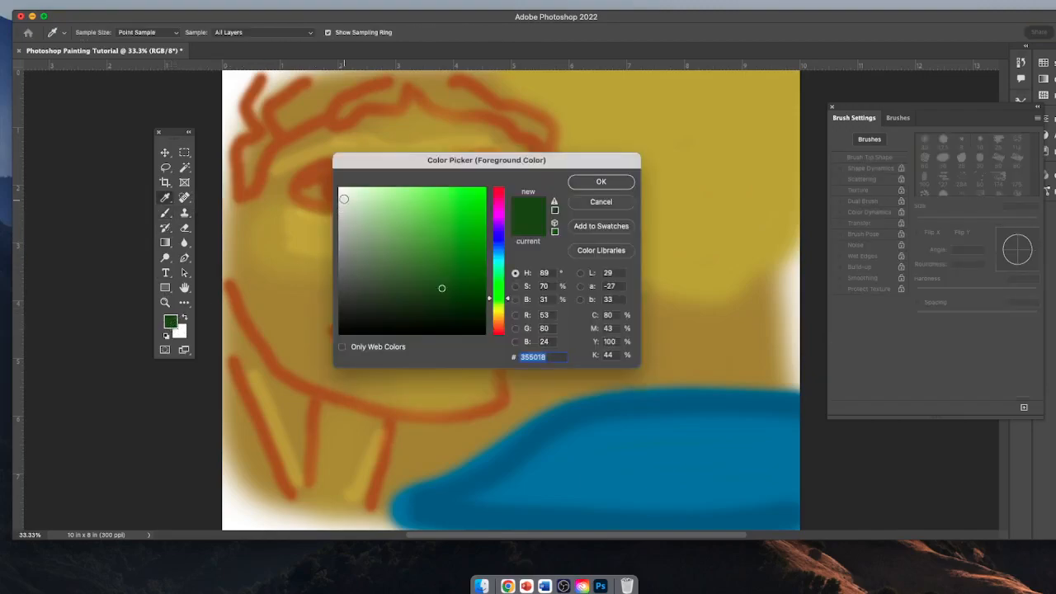
{"action": "left_click", "coordinate": [341, 192]}
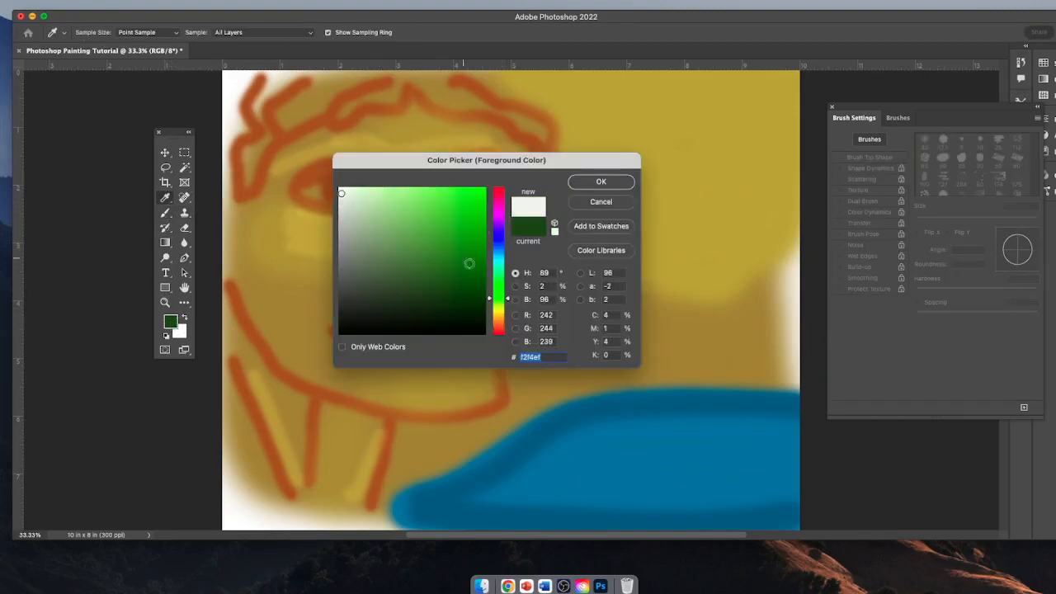
{"action": "left_click", "coordinate": [498, 314]}
{"action": "left_click", "coordinate": [369, 194]}
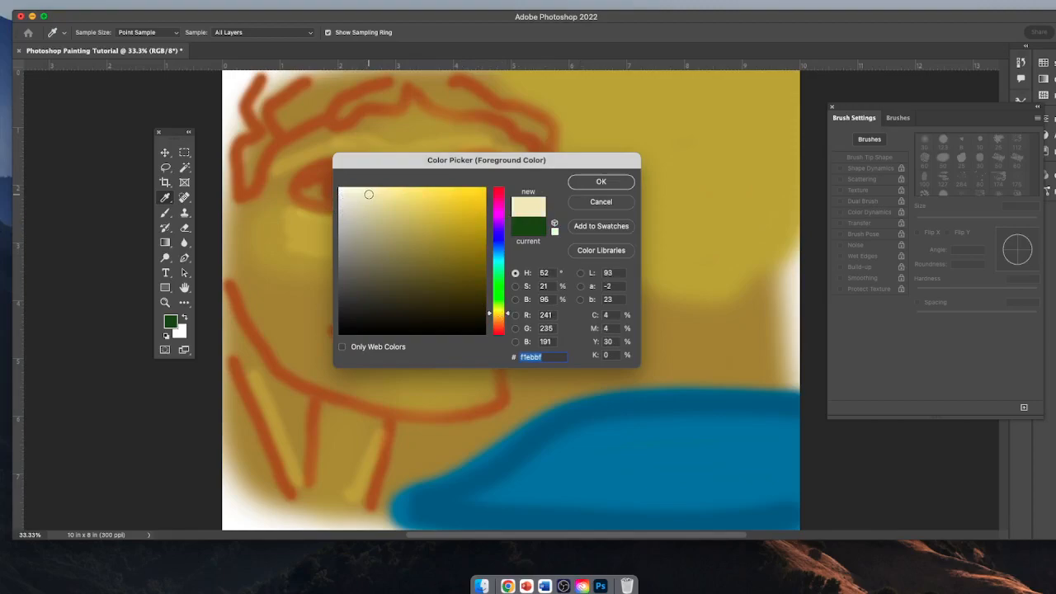
{"action": "left_click", "coordinate": [586, 185]}
{"action": "key", "text": "b"}
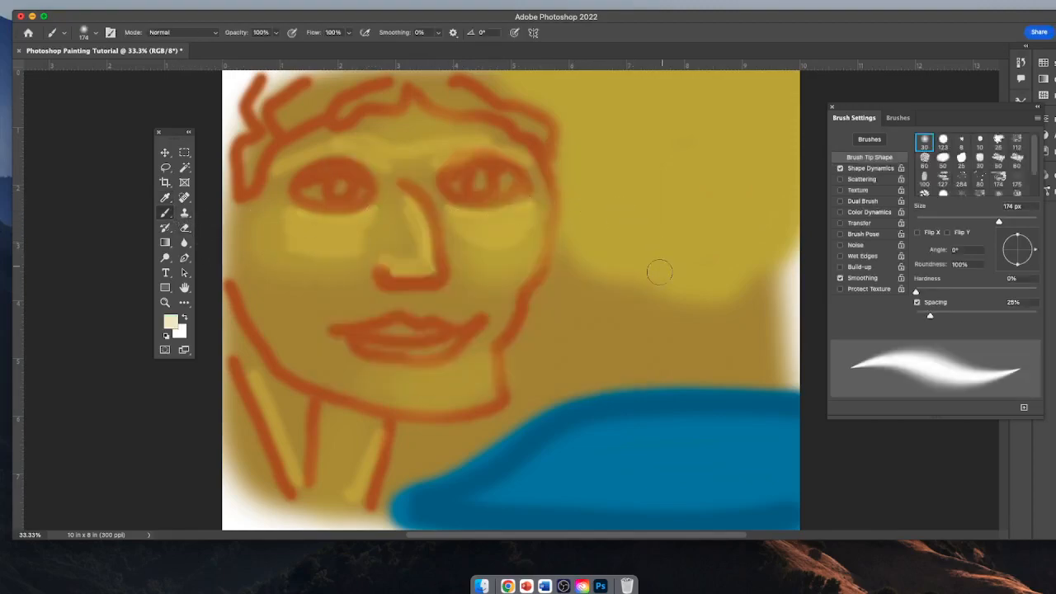
Step: Try painting a cream roof and wall shape on the yellow background with the soft brush, and undo the strokes
{"action": "mouse_move", "coordinate": [626, 281]}
{"action": "left_mouse_down"}
{"action": "mouse_move", "coordinate": [636, 183]}
{"action": "mouse_move", "coordinate": [624, 171]}
{"action": "mouse_move", "coordinate": [723, 151]}
{"action": "mouse_move", "coordinate": [798, 189]}
{"action": "mouse_move", "coordinate": [655, 185]}
{"action": "mouse_move", "coordinate": [732, 169]}
{"action": "mouse_move", "coordinate": [646, 186]}
{"action": "mouse_move", "coordinate": [738, 180]}
{"action": "mouse_move", "coordinate": [688, 191]}
{"action": "left_mouse_up"}
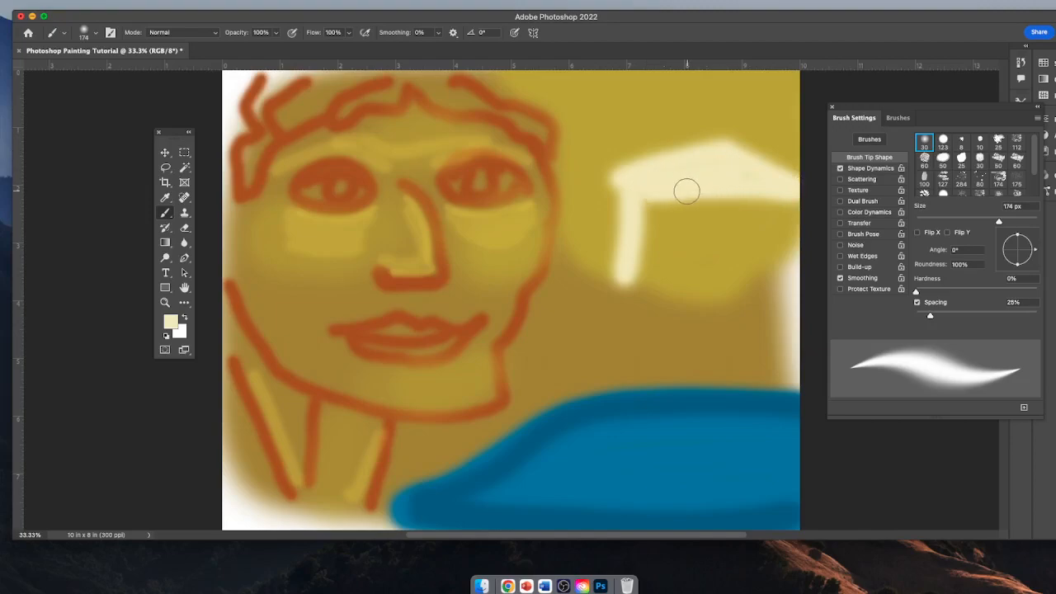
{"action": "key", "text": "super+z"}
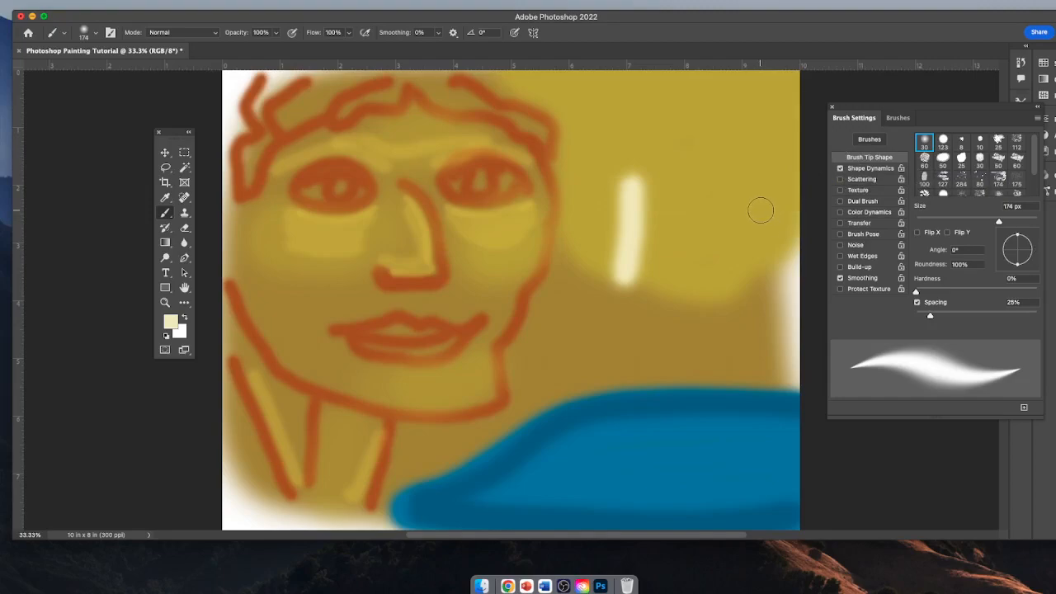
{"action": "key", "text": "super+z"}
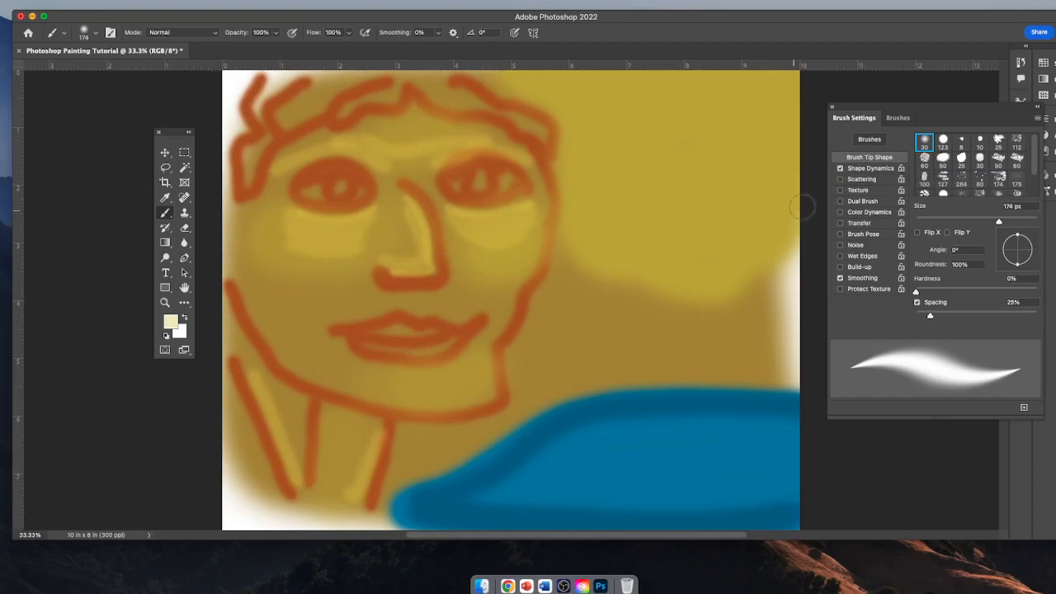
Step: Paint a cream temple with a pitched roof and columns beside the face, using the hard round brush at 123 px
{"action": "left_click", "coordinate": [944, 143]}
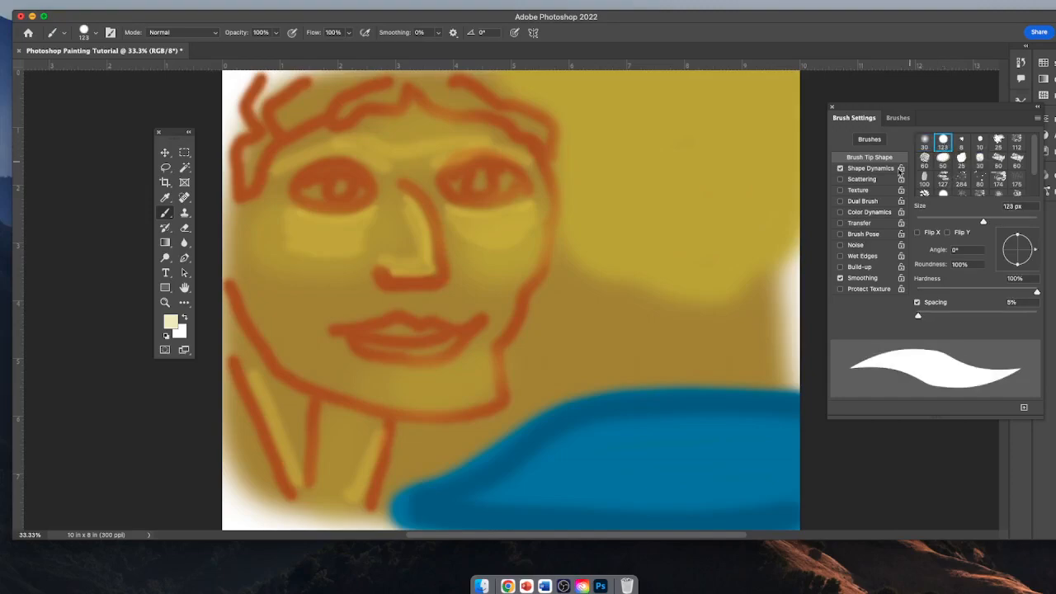
{"action": "mouse_move", "coordinate": [615, 189]}
{"action": "left_mouse_down"}
{"action": "mouse_move", "coordinate": [705, 152]}
{"action": "mouse_move", "coordinate": [797, 198]}
{"action": "mouse_move", "coordinate": [627, 194]}
{"action": "mouse_move", "coordinate": [698, 173]}
{"action": "mouse_move", "coordinate": [744, 183]}
{"action": "mouse_move", "coordinate": [623, 200]}
{"action": "mouse_move", "coordinate": [613, 309]}
{"action": "left_mouse_up"}
{"action": "left_click_drag", "start_coordinate": [675, 193], "coordinate": [655, 312]}
{"action": "left_click_drag", "start_coordinate": [702, 210], "coordinate": [704, 315]}
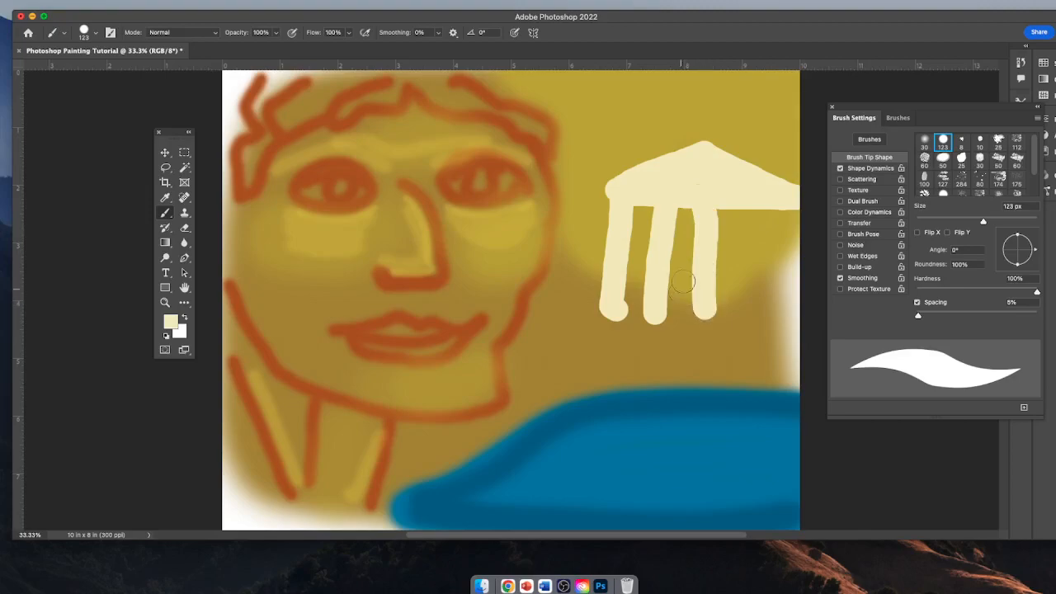
{"action": "left_click_drag", "start_coordinate": [753, 212], "coordinate": [765, 322]}
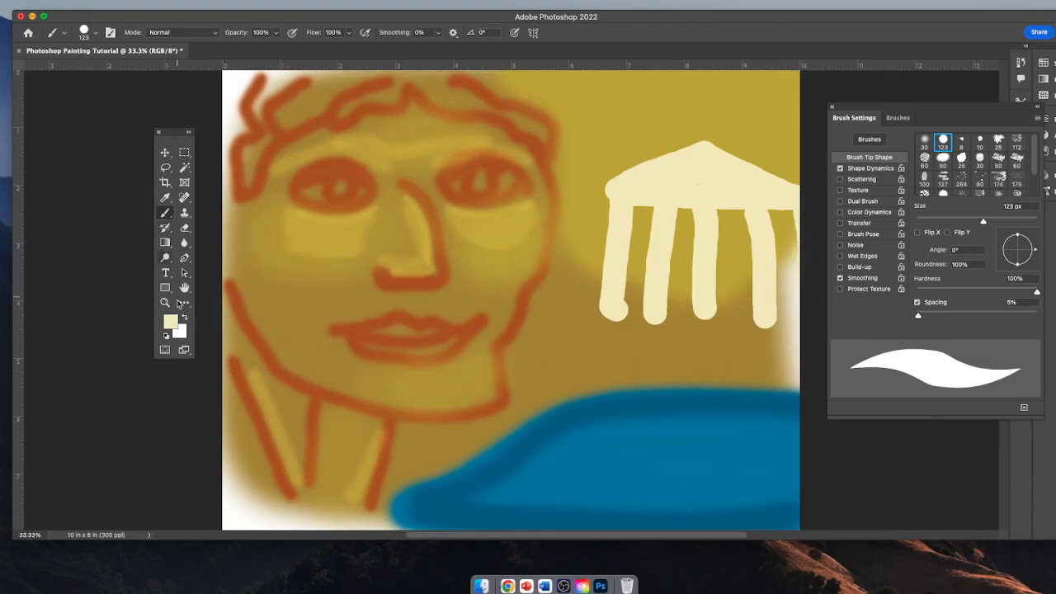
Step: Set the foreground color to dark green, hex 3e6f2b, and paint a solid row of bushes across the temple's base
{"action": "left_click", "coordinate": [171, 321]}
{"action": "left_click", "coordinate": [496, 287]}
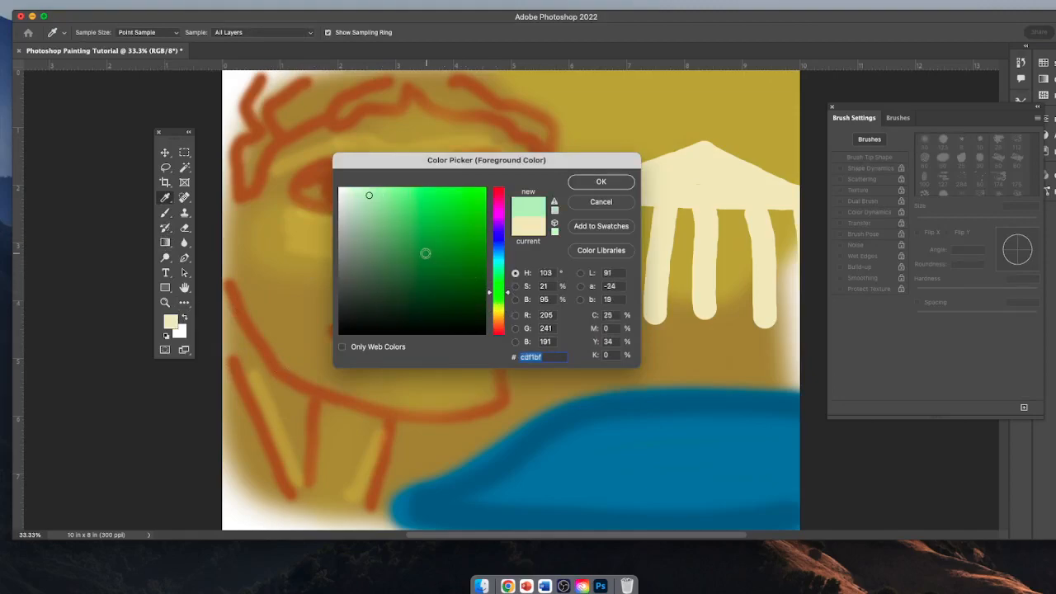
{"action": "left_click", "coordinate": [428, 268]}
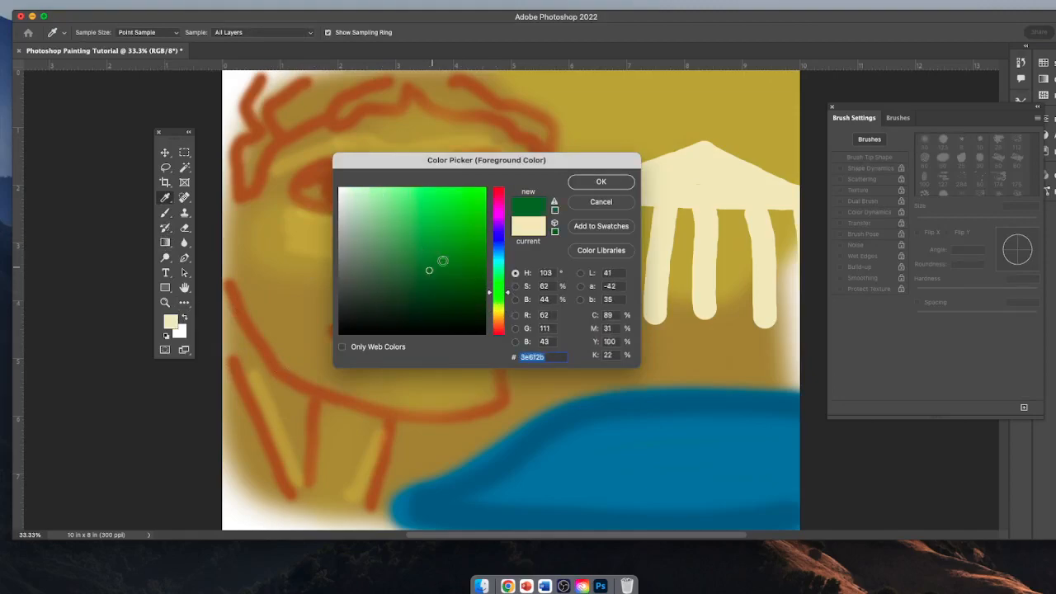
{"action": "left_click", "coordinate": [587, 180]}
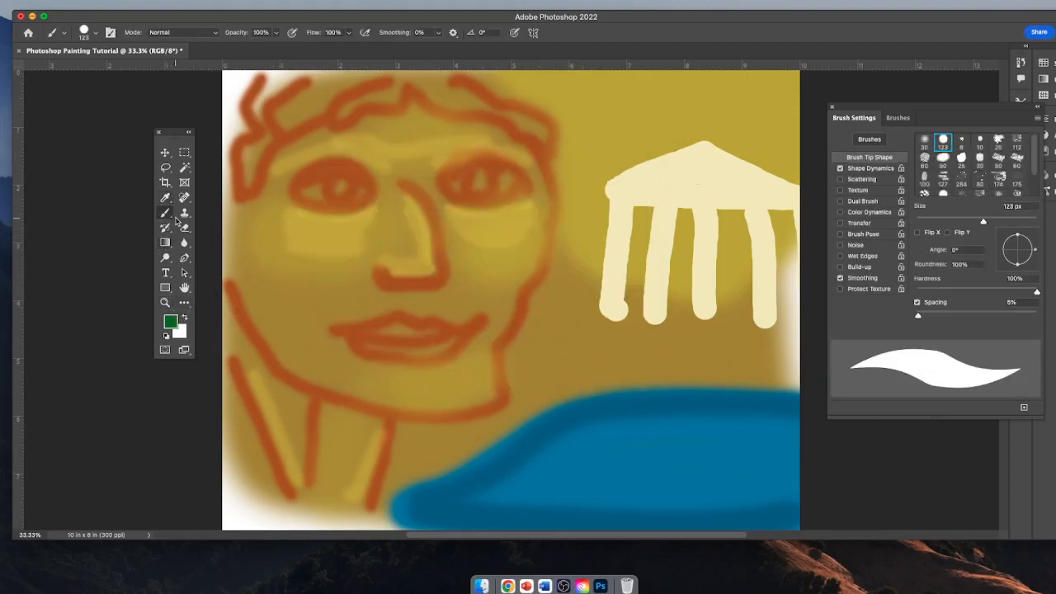
{"action": "mouse_move", "coordinate": [556, 363]}
{"action": "left_mouse_down"}
{"action": "mouse_move", "coordinate": [573, 274]}
{"action": "mouse_move", "coordinate": [579, 335]}
{"action": "mouse_move", "coordinate": [569, 351]}
{"action": "mouse_move", "coordinate": [593, 348]}
{"action": "mouse_move", "coordinate": [600, 284]}
{"action": "mouse_move", "coordinate": [609, 350]}
{"action": "mouse_move", "coordinate": [616, 303]}
{"action": "mouse_move", "coordinate": [614, 340]}
{"action": "mouse_move", "coordinate": [625, 322]}
{"action": "mouse_move", "coordinate": [649, 350]}
{"action": "mouse_move", "coordinate": [679, 324]}
{"action": "mouse_move", "coordinate": [657, 335]}
{"action": "mouse_move", "coordinate": [715, 320]}
{"action": "mouse_move", "coordinate": [714, 334]}
{"action": "mouse_move", "coordinate": [703, 327]}
{"action": "mouse_move", "coordinate": [724, 312]}
{"action": "mouse_move", "coordinate": [733, 335]}
{"action": "mouse_move", "coordinate": [768, 336]}
{"action": "mouse_move", "coordinate": [803, 309]}
{"action": "mouse_move", "coordinate": [810, 261]}
{"action": "mouse_move", "coordinate": [814, 328]}
{"action": "mouse_move", "coordinate": [810, 364]}
{"action": "mouse_move", "coordinate": [580, 363]}
{"action": "mouse_move", "coordinate": [549, 372]}
{"action": "mouse_move", "coordinate": [568, 276]}
{"action": "left_mouse_up"}
{"action": "mouse_move", "coordinate": [695, 341]}
{"action": "left_mouse_down"}
{"action": "mouse_move", "coordinate": [664, 356]}
{"action": "mouse_move", "coordinate": [814, 347]}
{"action": "mouse_move", "coordinate": [816, 334]}
{"action": "mouse_move", "coordinate": [782, 349]}
{"action": "mouse_move", "coordinate": [722, 350]}
{"action": "mouse_move", "coordinate": [705, 338]}
{"action": "mouse_move", "coordinate": [766, 336]}
{"action": "left_mouse_up"}
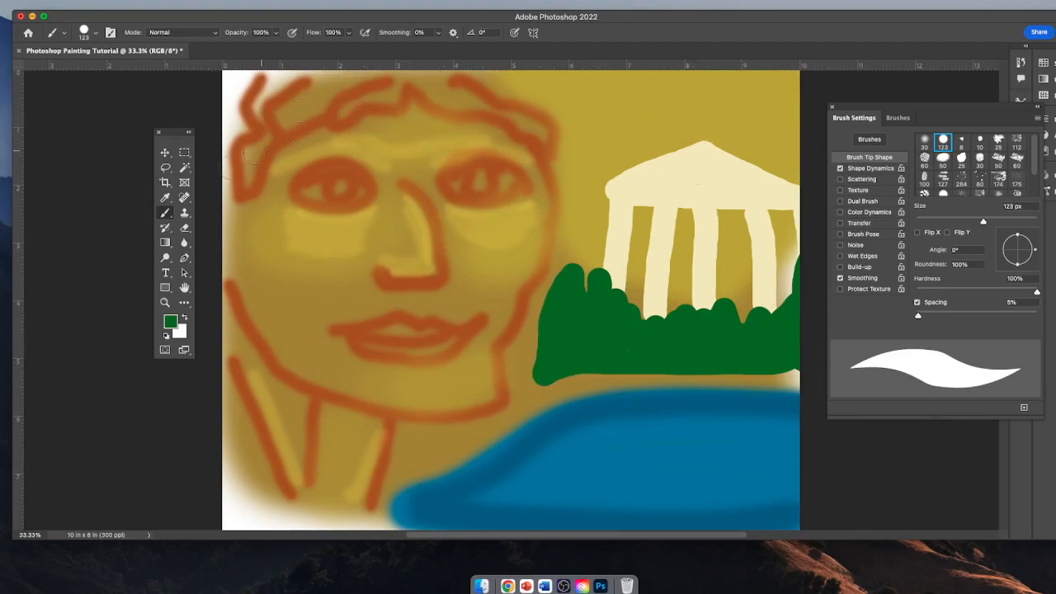
Step: Change the foreground color to a teal green and paint the sky above the temple, filling around its roof and along the face's edge
{"action": "left_click", "coordinate": [171, 322]}
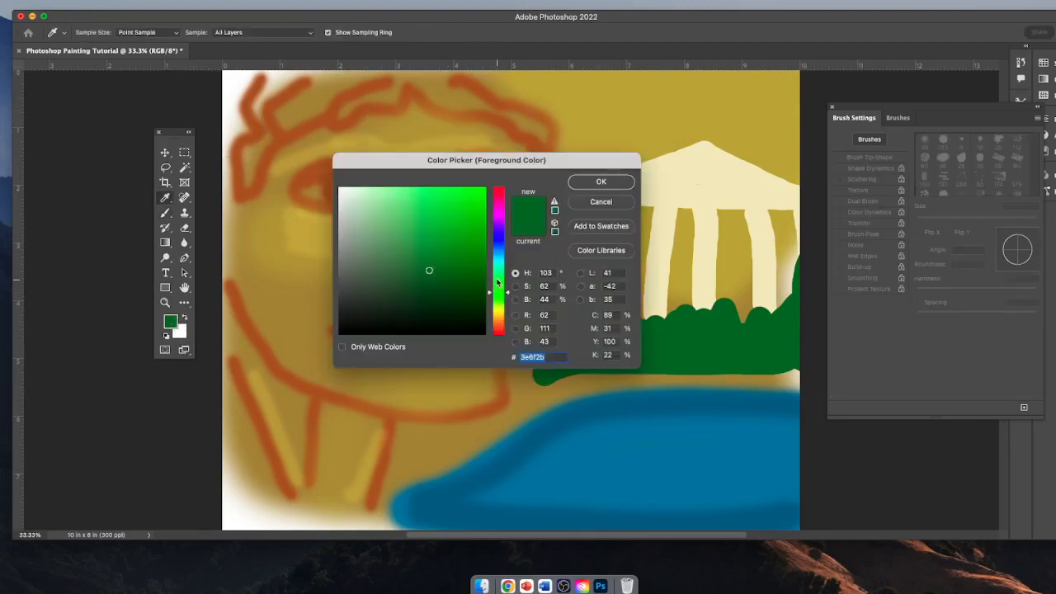
{"action": "left_click_drag", "start_coordinate": [499, 277], "coordinate": [500, 271]}
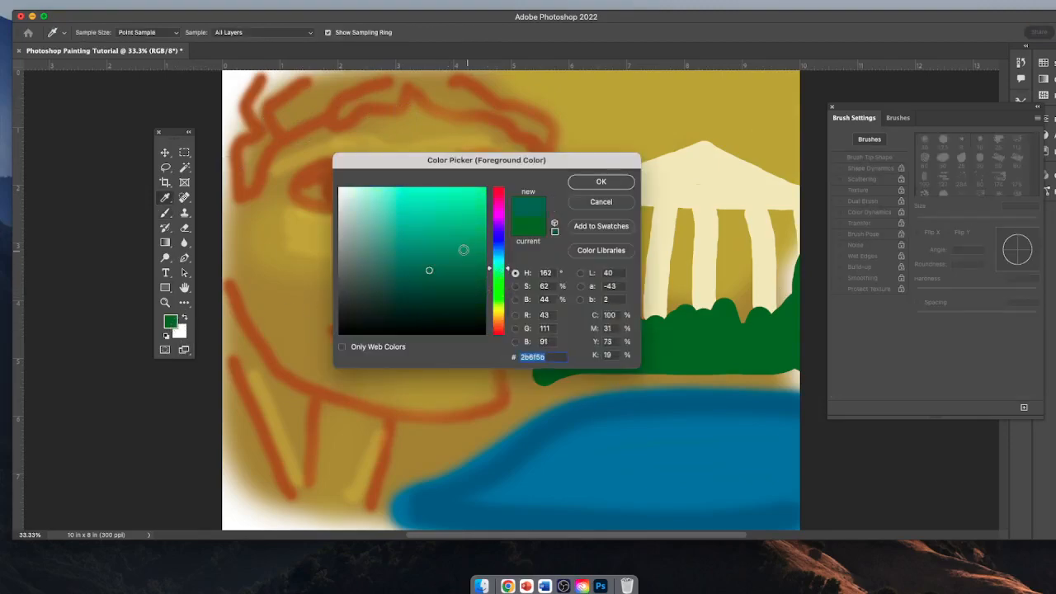
{"action": "left_click", "coordinate": [465, 245]}
{"action": "left_click", "coordinate": [615, 182]}
{"action": "key", "text": "b"}
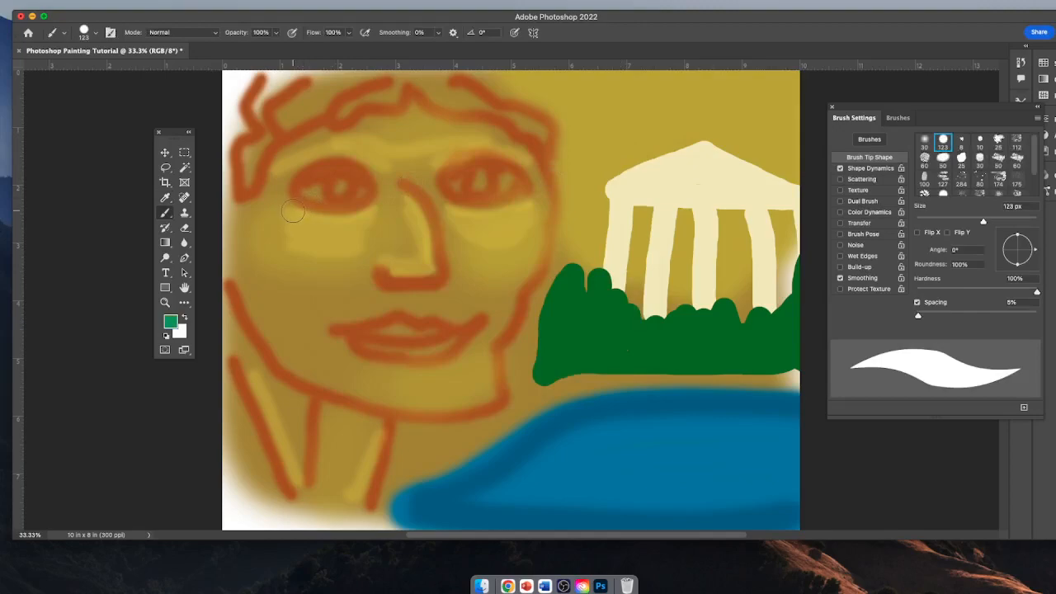
{"action": "mouse_move", "coordinate": [488, 72]}
{"action": "left_mouse_down"}
{"action": "mouse_move", "coordinate": [544, 91]}
{"action": "mouse_move", "coordinate": [563, 116]}
{"action": "mouse_move", "coordinate": [577, 245]}
{"action": "mouse_move", "coordinate": [601, 169]}
{"action": "mouse_move", "coordinate": [669, 134]}
{"action": "mouse_move", "coordinate": [713, 130]}
{"action": "mouse_move", "coordinate": [822, 185]}
{"action": "mouse_move", "coordinate": [759, 140]}
{"action": "mouse_move", "coordinate": [705, 121]}
{"action": "mouse_move", "coordinate": [653, 131]}
{"action": "mouse_move", "coordinate": [588, 164]}
{"action": "mouse_move", "coordinate": [560, 87]}
{"action": "mouse_move", "coordinate": [525, 78]}
{"action": "mouse_move", "coordinate": [587, 76]}
{"action": "mouse_move", "coordinate": [614, 101]}
{"action": "mouse_move", "coordinate": [607, 145]}
{"action": "mouse_move", "coordinate": [584, 76]}
{"action": "mouse_move", "coordinate": [598, 135]}
{"action": "mouse_move", "coordinate": [614, 80]}
{"action": "mouse_move", "coordinate": [628, 125]}
{"action": "mouse_move", "coordinate": [628, 85]}
{"action": "mouse_move", "coordinate": [671, 79]}
{"action": "mouse_move", "coordinate": [644, 109]}
{"action": "mouse_move", "coordinate": [653, 85]}
{"action": "mouse_move", "coordinate": [699, 87]}
{"action": "mouse_move", "coordinate": [664, 109]}
{"action": "mouse_move", "coordinate": [693, 85]}
{"action": "mouse_move", "coordinate": [799, 74]}
{"action": "mouse_move", "coordinate": [801, 140]}
{"action": "mouse_move", "coordinate": [709, 114]}
{"action": "mouse_move", "coordinate": [712, 100]}
{"action": "mouse_move", "coordinate": [770, 90]}
{"action": "mouse_move", "coordinate": [785, 93]}
{"action": "mouse_move", "coordinate": [785, 114]}
{"action": "mouse_move", "coordinate": [743, 105]}
{"action": "mouse_move", "coordinate": [772, 99]}
{"action": "left_mouse_up"}
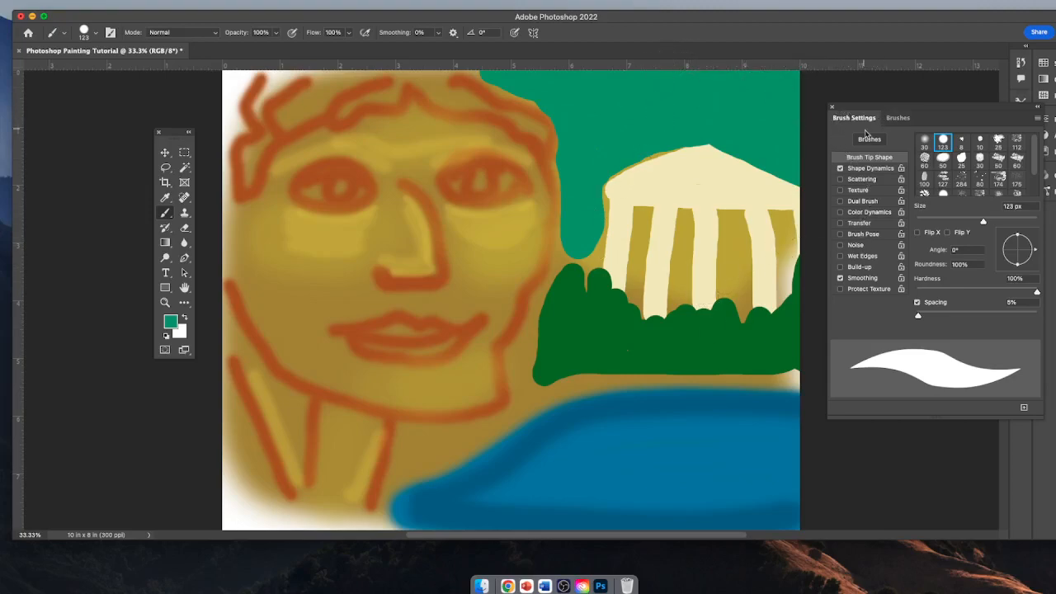
Step: Close the Brush Settings window and reopen it
{"action": "left_click", "coordinate": [832, 107]}
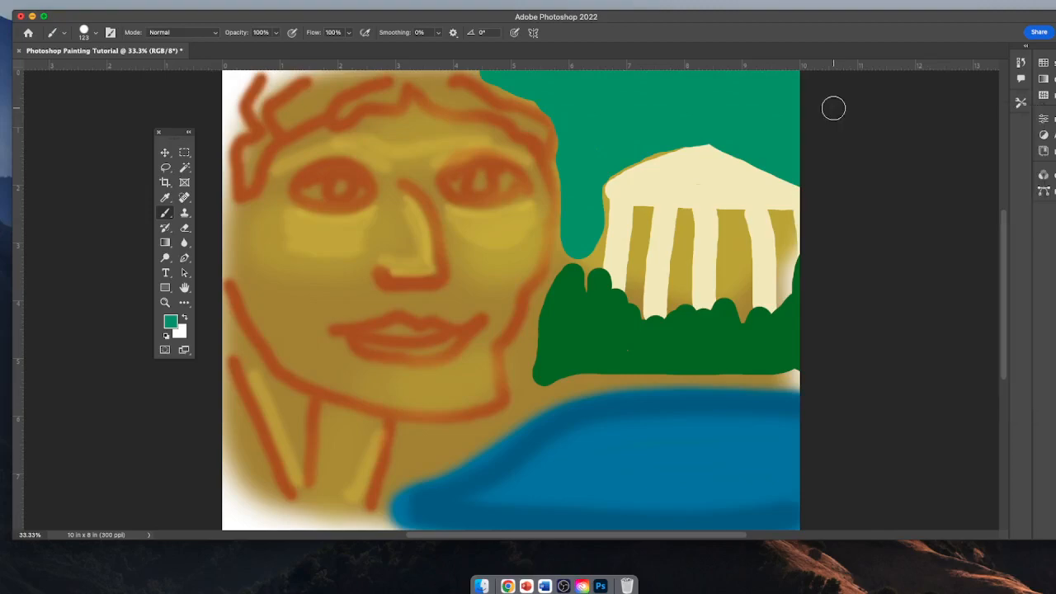
{"action": "left_click", "coordinate": [386, 2]}
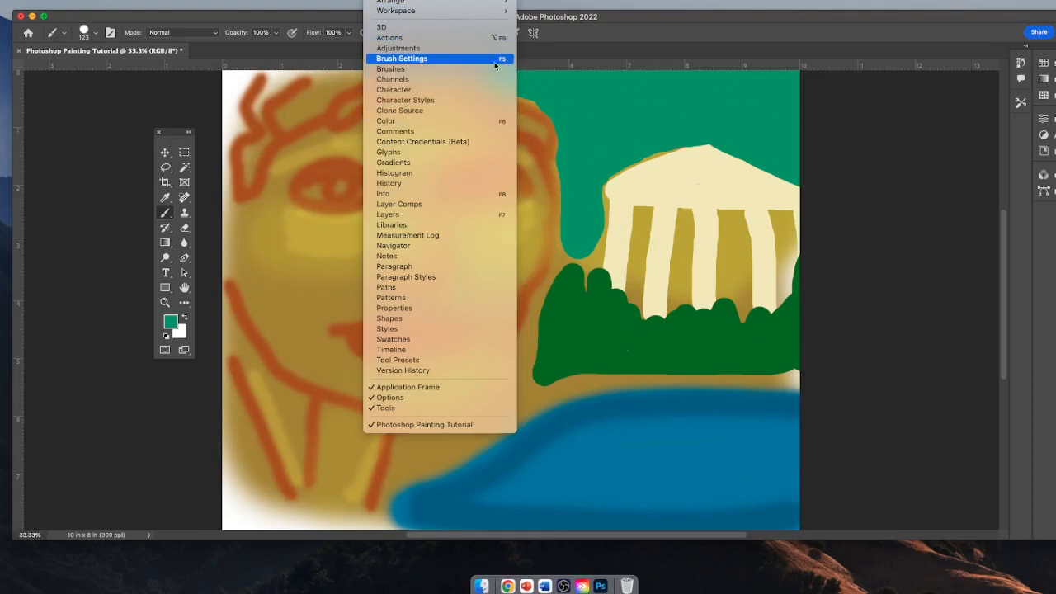
{"action": "left_click", "coordinate": [383, 61]}
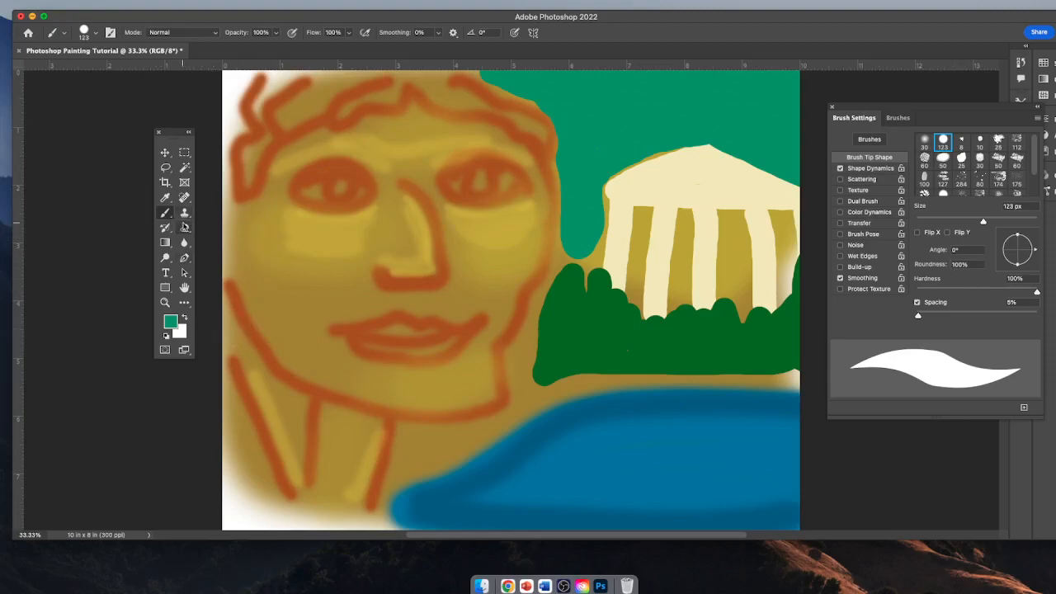
Step: Try the Eraser across the face at 100% and at 10% opacity, and undo the erased strokes
{"action": "left_click", "coordinate": [185, 227]}
{"action": "left_click_drag", "start_coordinate": [626, 208], "coordinate": [338, 263]}
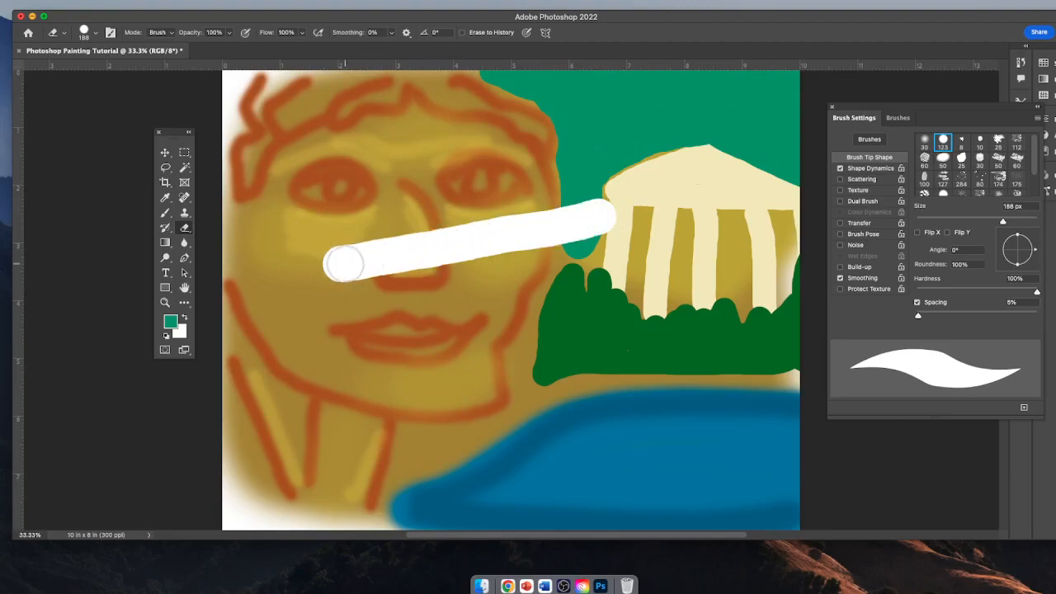
{"action": "key", "text": "super+z"}
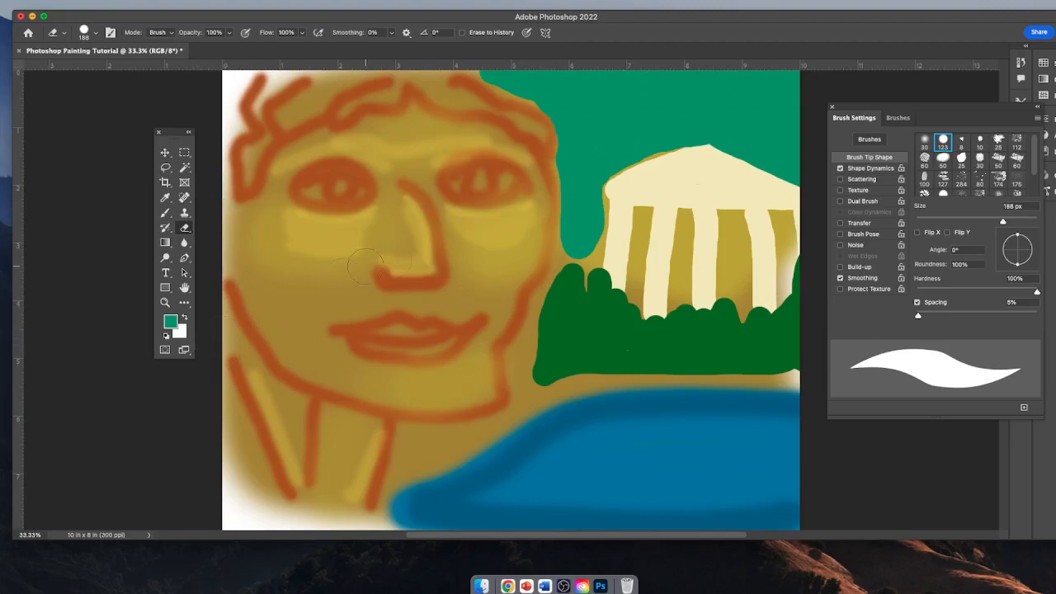
{"action": "left_click", "coordinate": [230, 34]}
{"action": "mouse_move", "coordinate": [506, 140]}
{"action": "left_mouse_down"}
{"action": "mouse_move", "coordinate": [538, 154]}
{"action": "mouse_move", "coordinate": [546, 175]}
{"action": "mouse_move", "coordinate": [544, 213]}
{"action": "mouse_move", "coordinate": [498, 299]}
{"action": "left_mouse_up"}
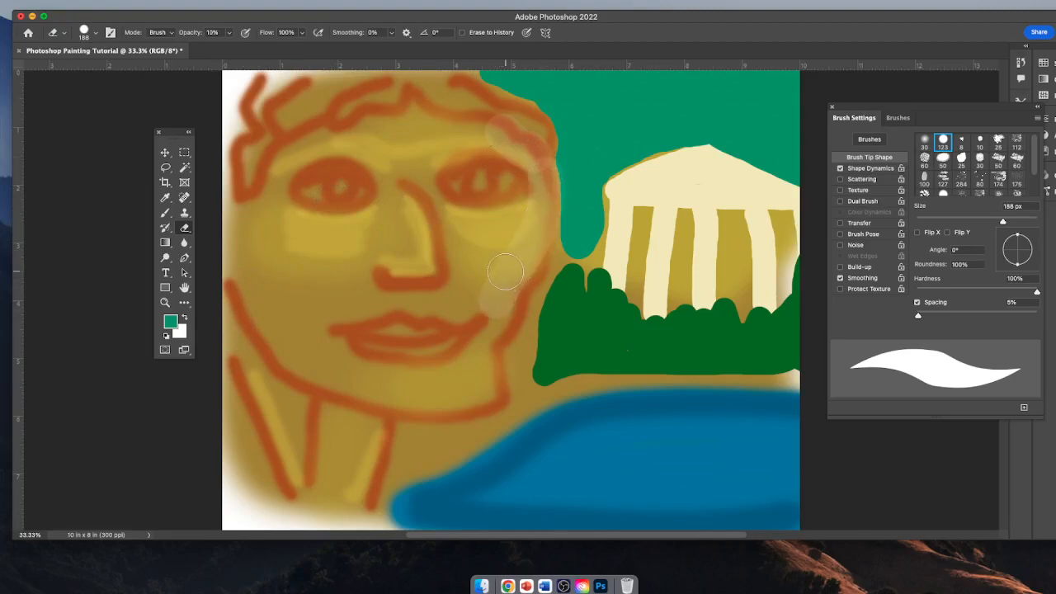
{"action": "key", "text": "super+z"}
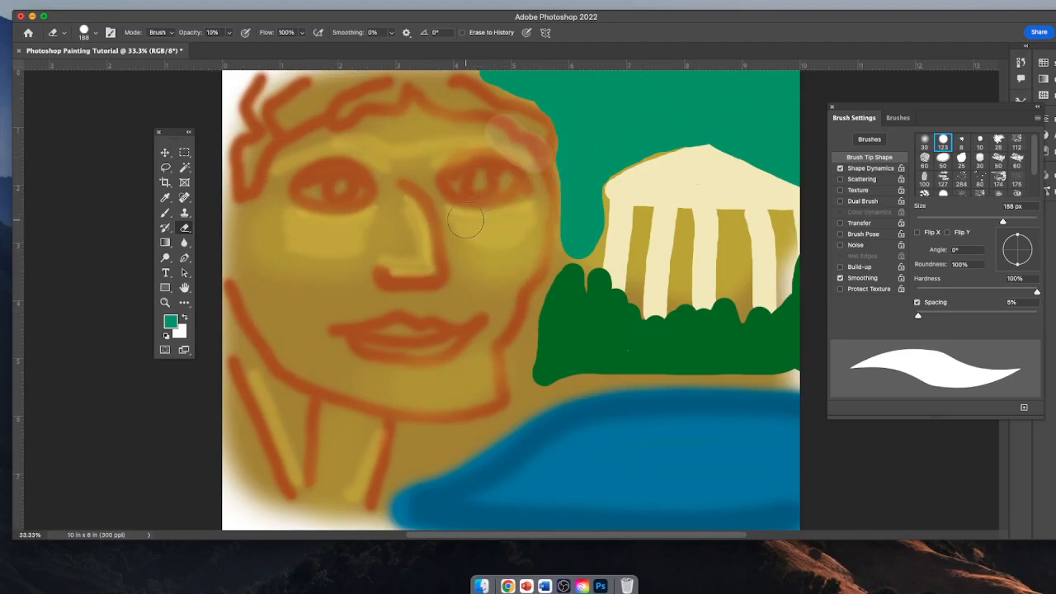
{"action": "key", "text": "super+z"}
Step: Return to the Brush tool and lower its opacity to 10%
{"action": "left_click", "coordinate": [165, 212]}
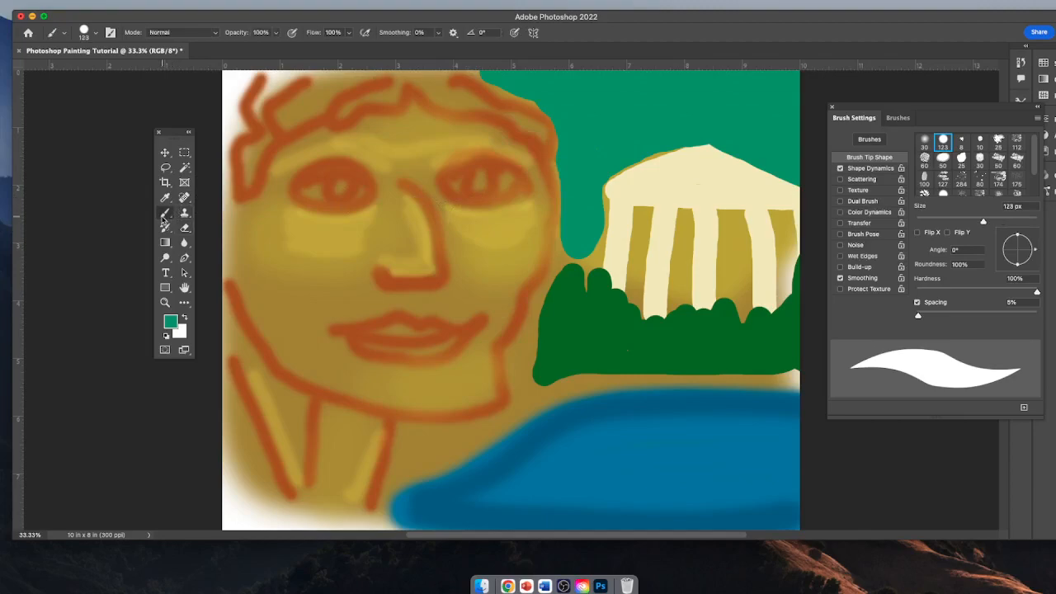
{"action": "left_click", "coordinate": [276, 33]}
{"action": "left_click_drag", "start_coordinate": [269, 45], "coordinate": [235, 51]}
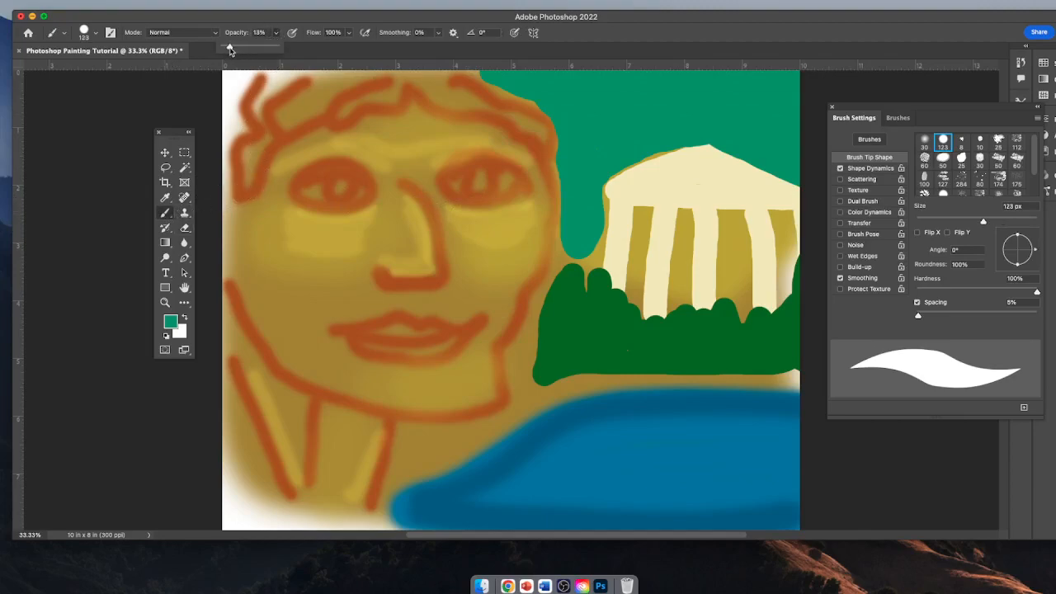
{"action": "left_click_drag", "start_coordinate": [230, 50], "coordinate": [228, 49]}
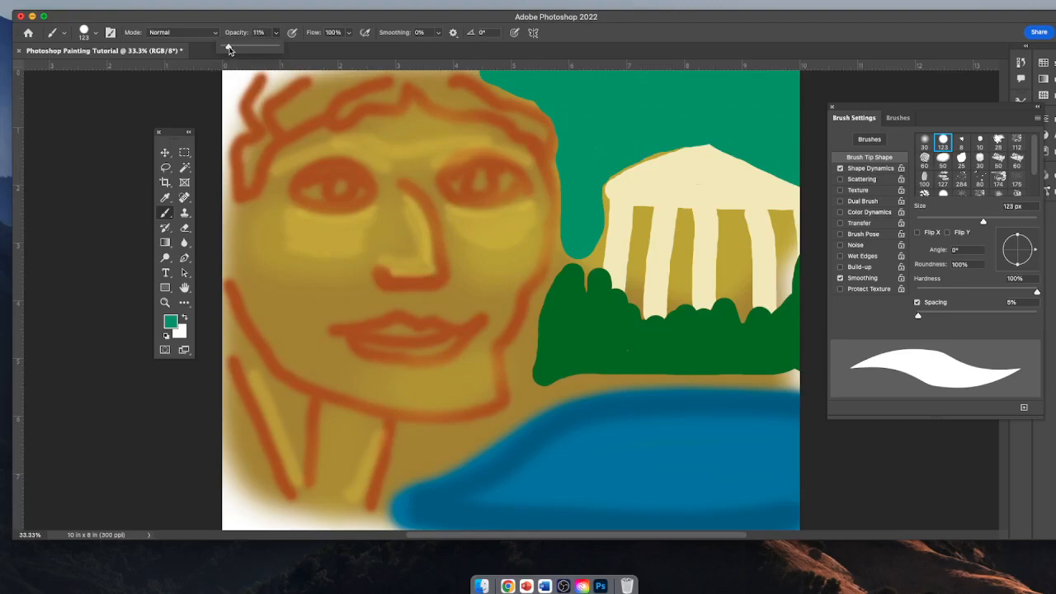
{"action": "left_click", "coordinate": [269, 35]}
{"action": "type", "text": "1"}
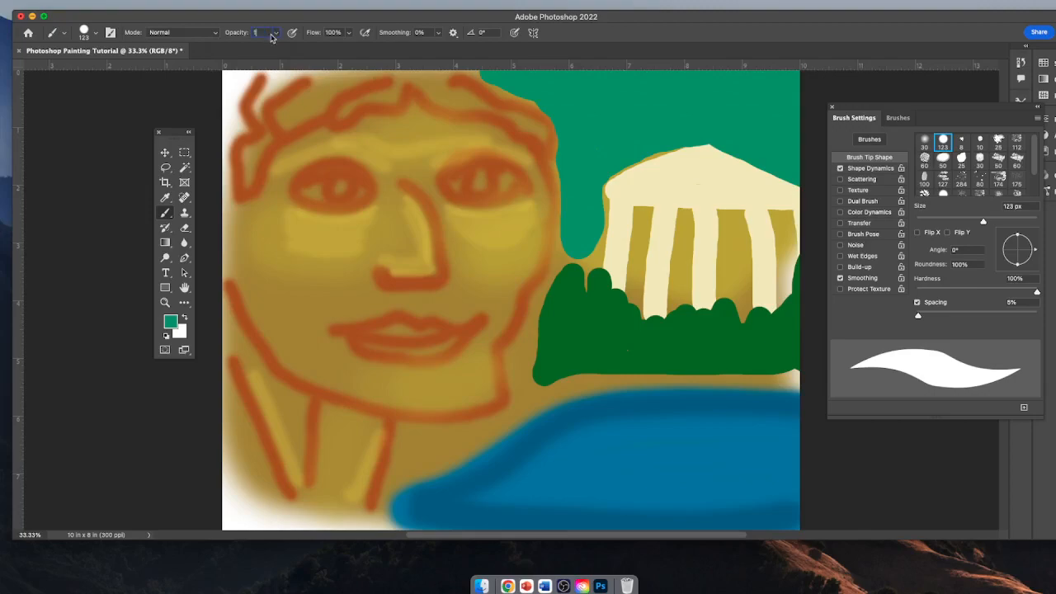
{"action": "type", "text": "0"}
Step: Shade the face with translucent teal green strokes on the forehead, around the right eye, on the right cheek, under the nose and along the jaw
{"action": "left_click", "coordinate": [590, 309]}
{"action": "left_click_drag", "start_coordinate": [436, 91], "coordinate": [452, 99]}
{"action": "left_click_drag", "start_coordinate": [483, 133], "coordinate": [535, 175]}
{"action": "mouse_move", "coordinate": [547, 216]}
{"action": "left_mouse_down"}
{"action": "mouse_move", "coordinate": [530, 253]}
{"action": "mouse_move", "coordinate": [483, 263]}
{"action": "mouse_move", "coordinate": [474, 261]}
{"action": "mouse_move", "coordinate": [482, 232]}
{"action": "mouse_move", "coordinate": [536, 194]}
{"action": "mouse_move", "coordinate": [528, 262]}
{"action": "mouse_move", "coordinate": [501, 299]}
{"action": "left_mouse_up"}
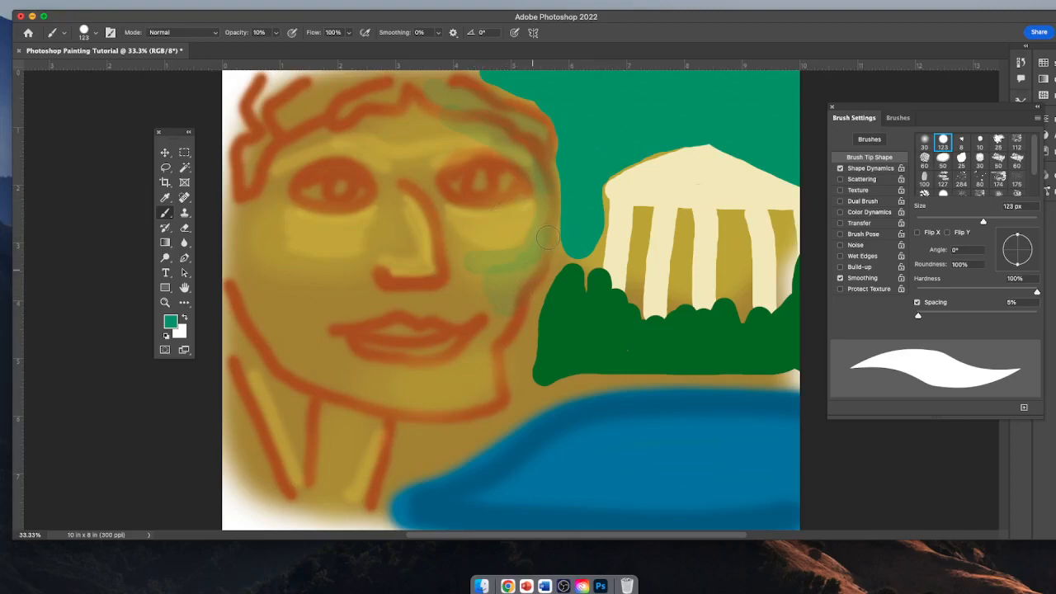
{"action": "left_click_drag", "start_coordinate": [490, 378], "coordinate": [469, 397]}
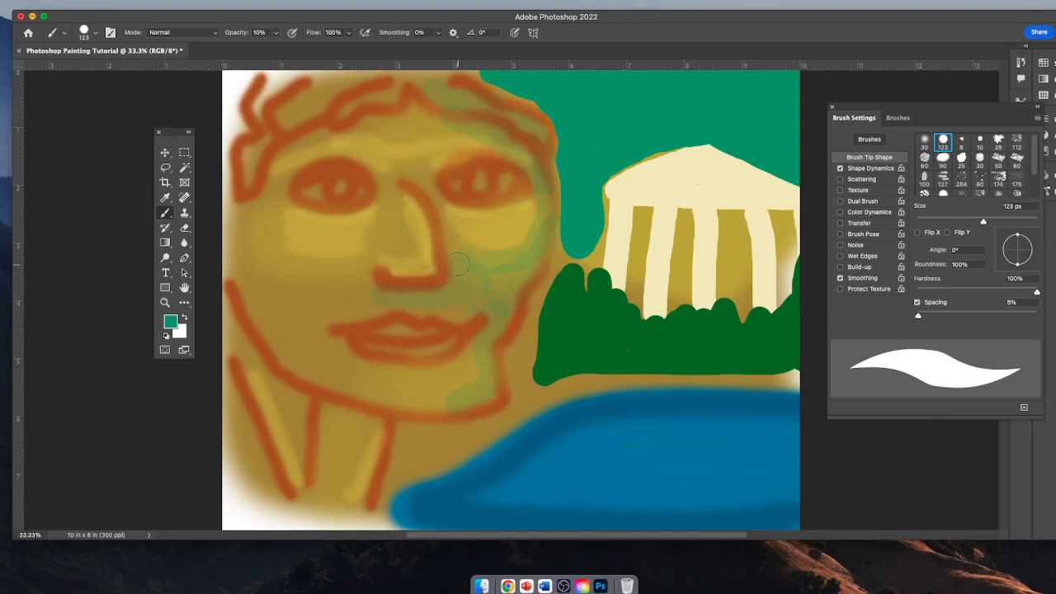
{"action": "mouse_move", "coordinate": [439, 213]}
{"action": "left_mouse_down"}
{"action": "mouse_move", "coordinate": [483, 217]}
{"action": "mouse_move", "coordinate": [533, 191]}
{"action": "left_mouse_up"}
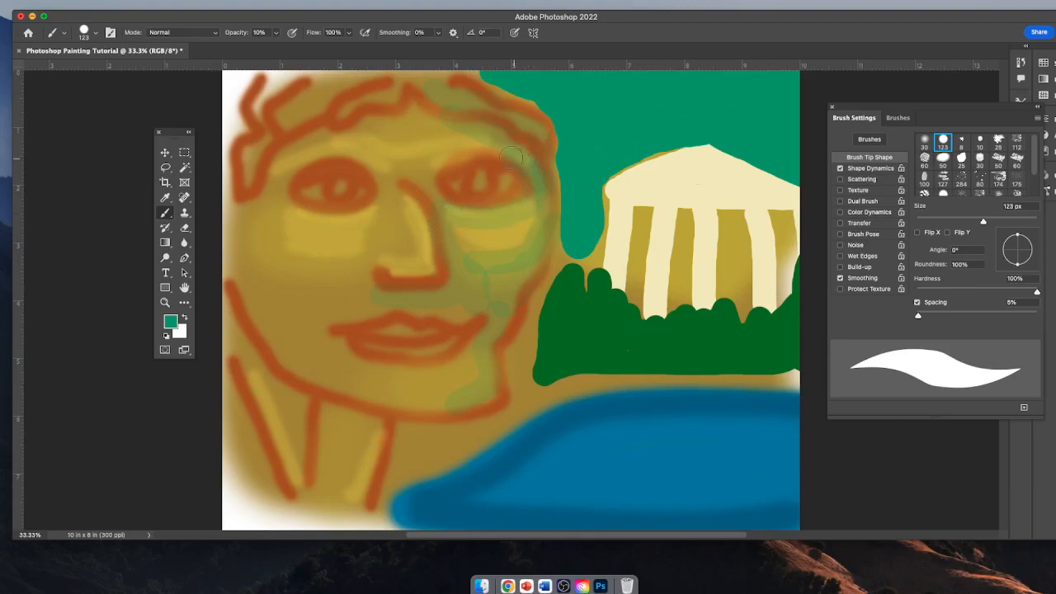
{"action": "mouse_move", "coordinate": [459, 159]}
{"action": "left_mouse_down"}
{"action": "mouse_move", "coordinate": [415, 168]}
{"action": "mouse_move", "coordinate": [438, 152]}
{"action": "left_mouse_up"}
Step: Set the brush opacity to 60%, the flow to 62% and the brush size to 51 px
{"action": "left_click", "coordinate": [276, 33]}
{"action": "left_click_drag", "start_coordinate": [289, 48], "coordinate": [328, 48]}
{"action": "left_click", "coordinate": [349, 33]}
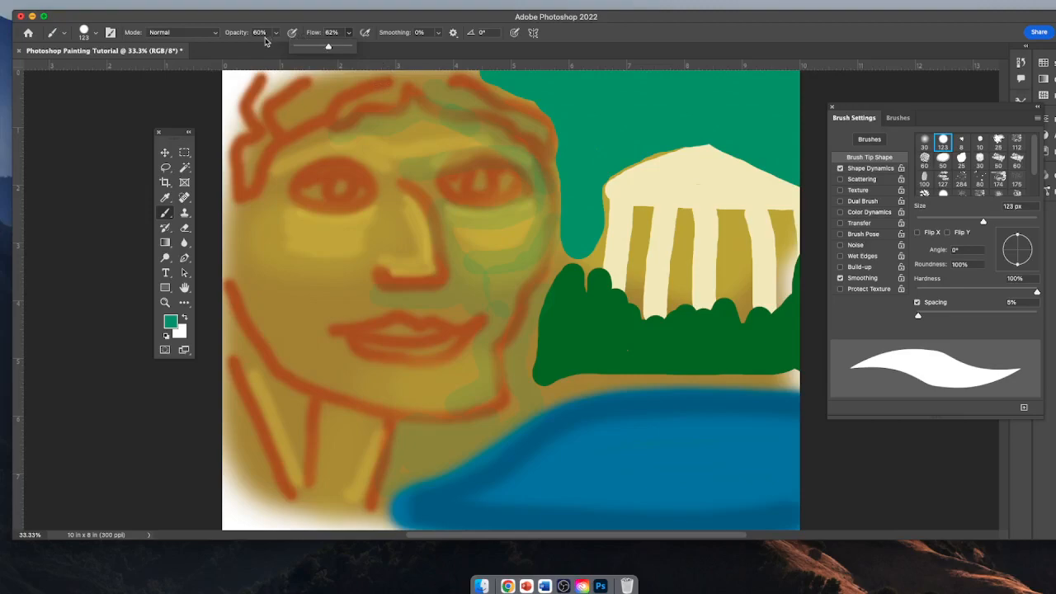
{"action": "left_click", "coordinate": [946, 220]}
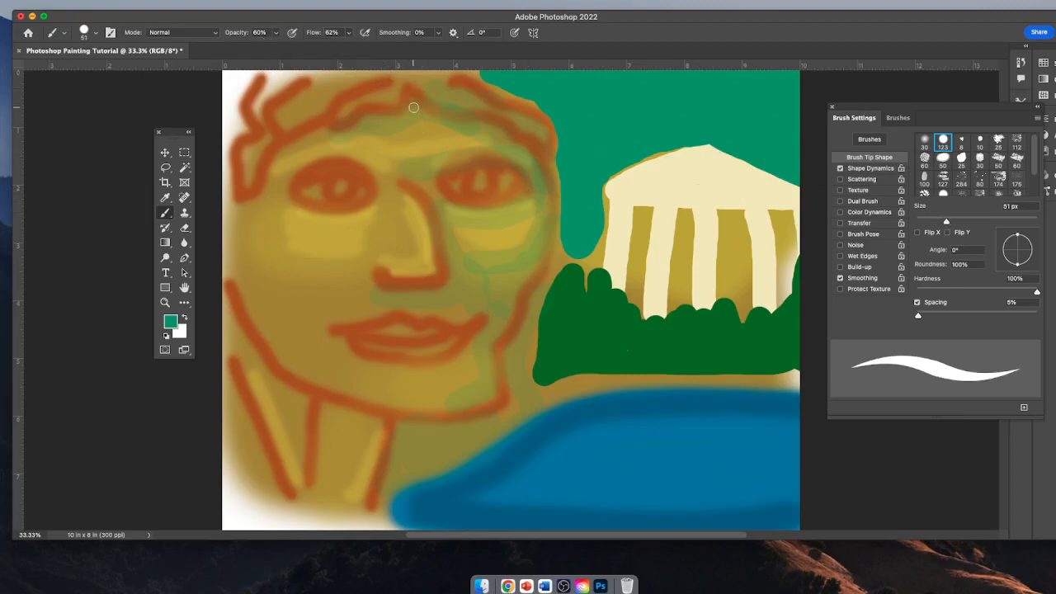
Step: Draw a teal green hairline stroke on the forehead and outline both eyes with their irises
{"action": "left_click_drag", "start_coordinate": [415, 103], "coordinate": [520, 144]}
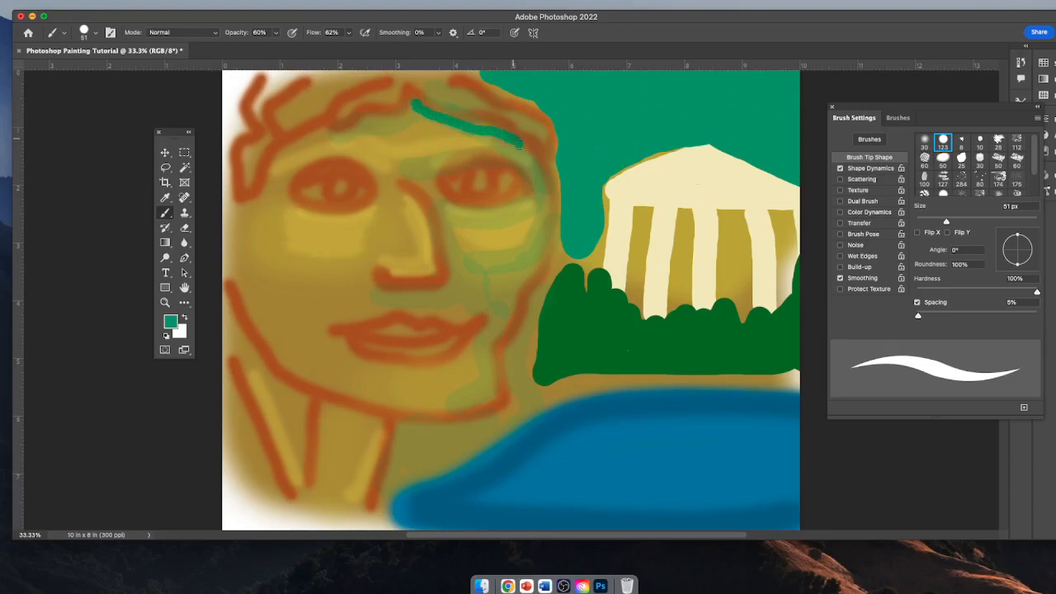
{"action": "left_click_drag", "start_coordinate": [427, 175], "coordinate": [450, 171]}
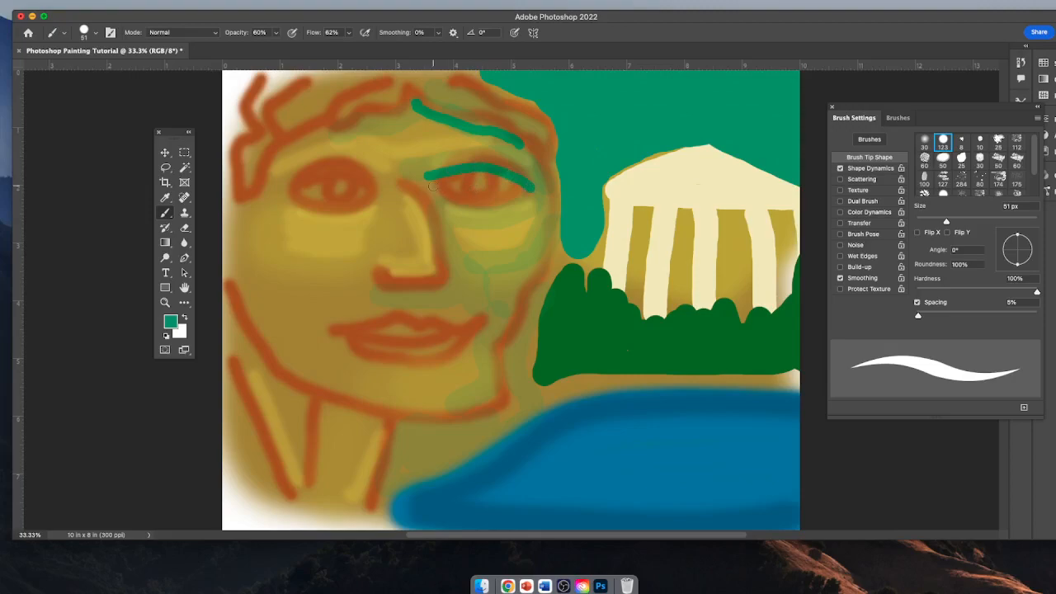
{"action": "left_click_drag", "start_coordinate": [422, 178], "coordinate": [453, 211]}
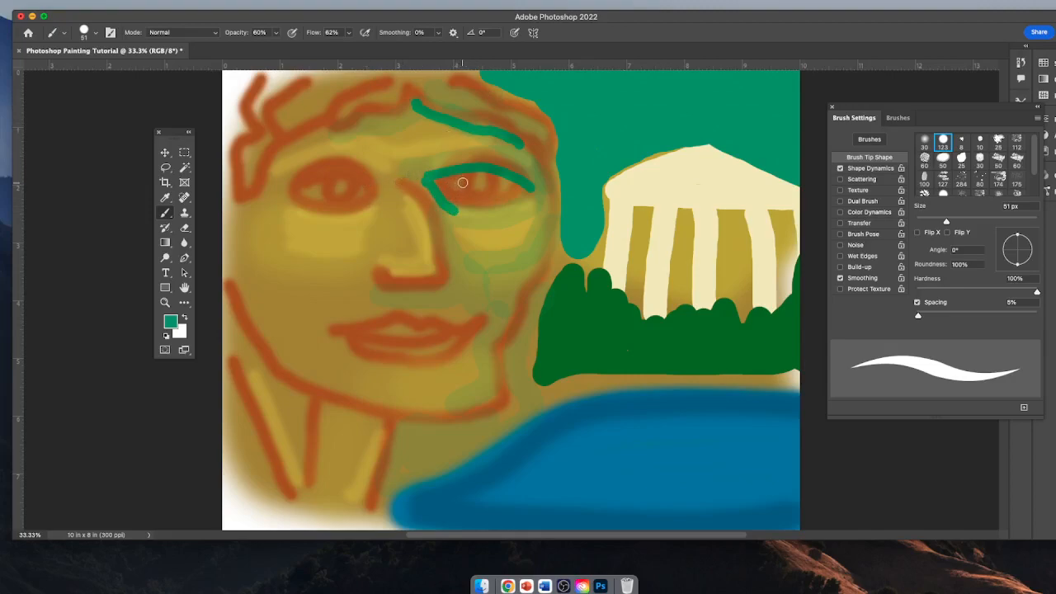
{"action": "mouse_move", "coordinate": [466, 172]}
{"action": "left_mouse_down"}
{"action": "mouse_move", "coordinate": [468, 190]}
{"action": "mouse_move", "coordinate": [486, 190]}
{"action": "mouse_move", "coordinate": [485, 172]}
{"action": "mouse_move", "coordinate": [499, 196]}
{"action": "mouse_move", "coordinate": [523, 187]}
{"action": "left_mouse_up"}
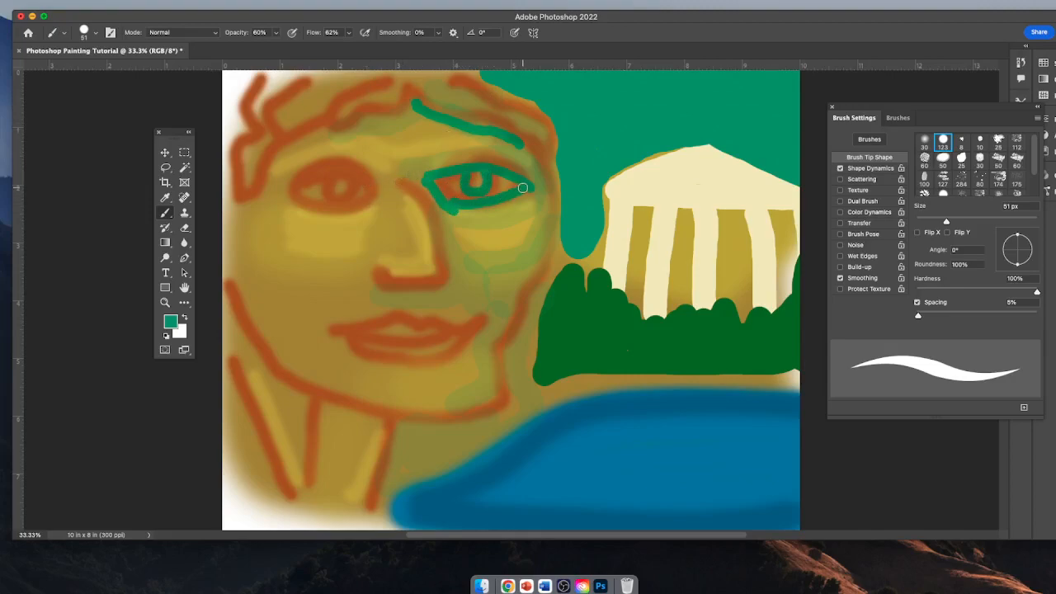
{"action": "mouse_move", "coordinate": [416, 178]}
{"action": "left_mouse_down"}
{"action": "mouse_move", "coordinate": [464, 160]}
{"action": "mouse_move", "coordinate": [526, 180]}
{"action": "left_mouse_up"}
{"action": "left_click_drag", "start_coordinate": [367, 173], "coordinate": [272, 186]}
{"action": "mouse_move", "coordinate": [337, 179]}
{"action": "left_mouse_down"}
{"action": "mouse_move", "coordinate": [326, 192]}
{"action": "mouse_move", "coordinate": [345, 200]}
{"action": "mouse_move", "coordinate": [350, 176]}
{"action": "mouse_move", "coordinate": [302, 193]}
{"action": "mouse_move", "coordinate": [341, 203]}
{"action": "mouse_move", "coordinate": [369, 187]}
{"action": "left_mouse_up"}
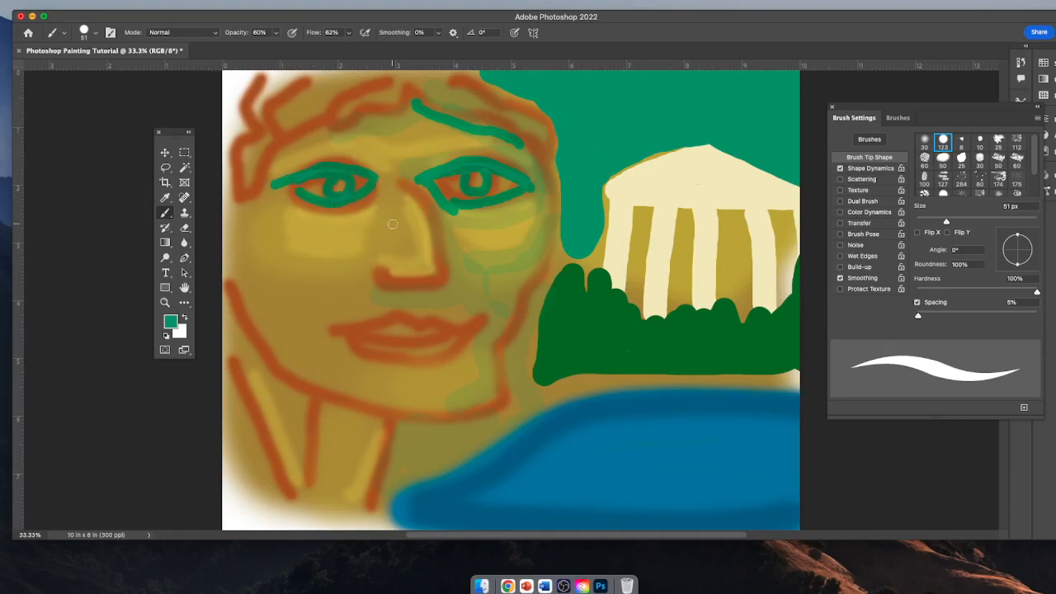
Step: Outline the nose and brow, the left upper eyelid and the lips with teal green brush strokes
{"action": "mouse_move", "coordinate": [384, 288]}
{"action": "left_mouse_down"}
{"action": "mouse_move", "coordinate": [443, 285]}
{"action": "mouse_move", "coordinate": [437, 245]}
{"action": "mouse_move", "coordinate": [401, 167]}
{"action": "mouse_move", "coordinate": [512, 155]}
{"action": "left_mouse_up"}
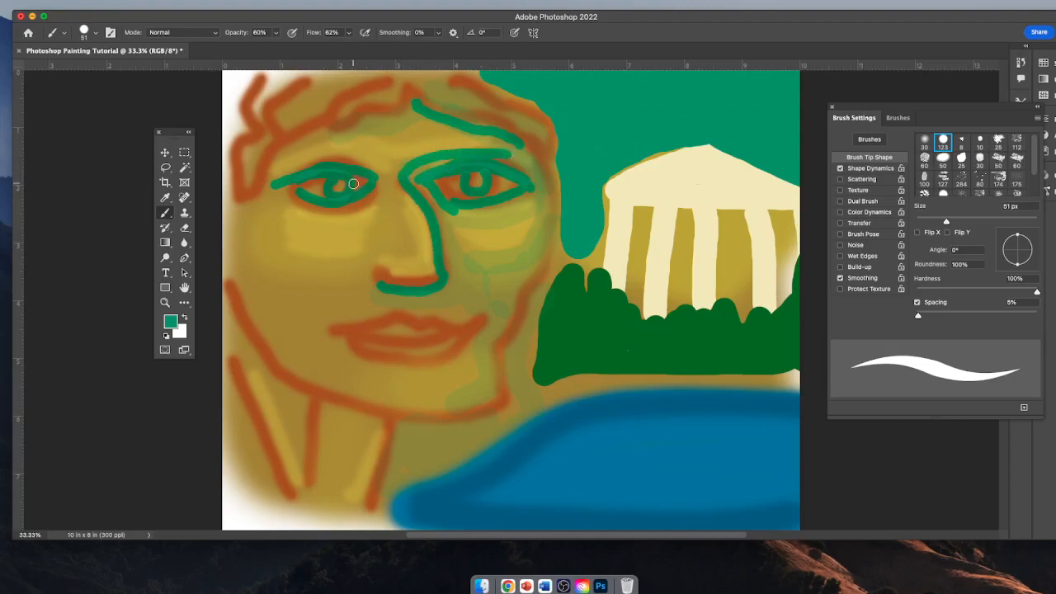
{"action": "mouse_move", "coordinate": [384, 181]}
{"action": "left_mouse_down"}
{"action": "mouse_move", "coordinate": [363, 158]}
{"action": "mouse_move", "coordinate": [321, 155]}
{"action": "mouse_move", "coordinate": [288, 169]}
{"action": "left_mouse_up"}
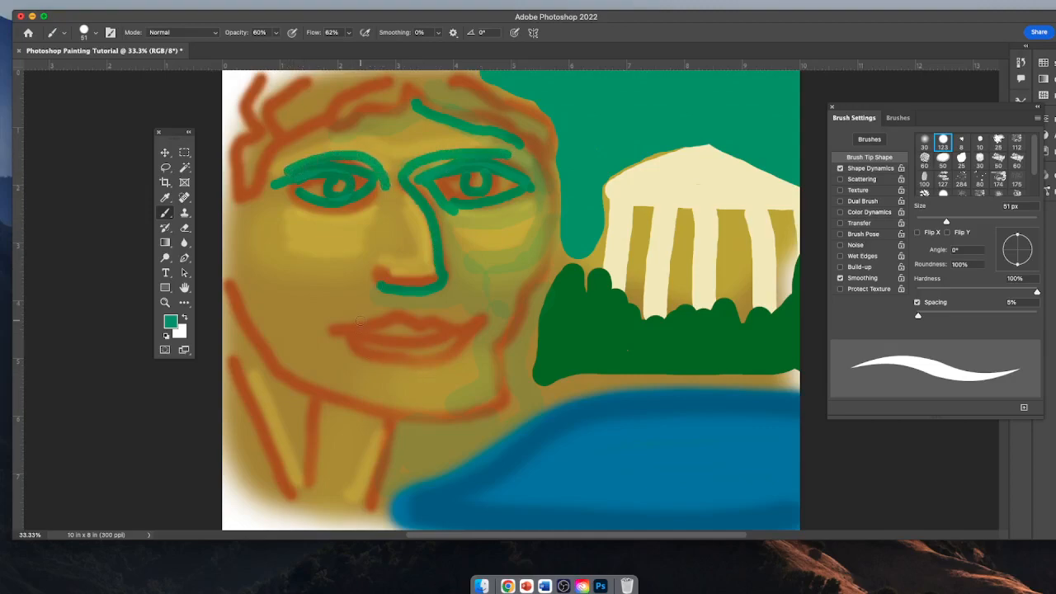
{"action": "left_click_drag", "start_coordinate": [354, 322], "coordinate": [430, 312]}
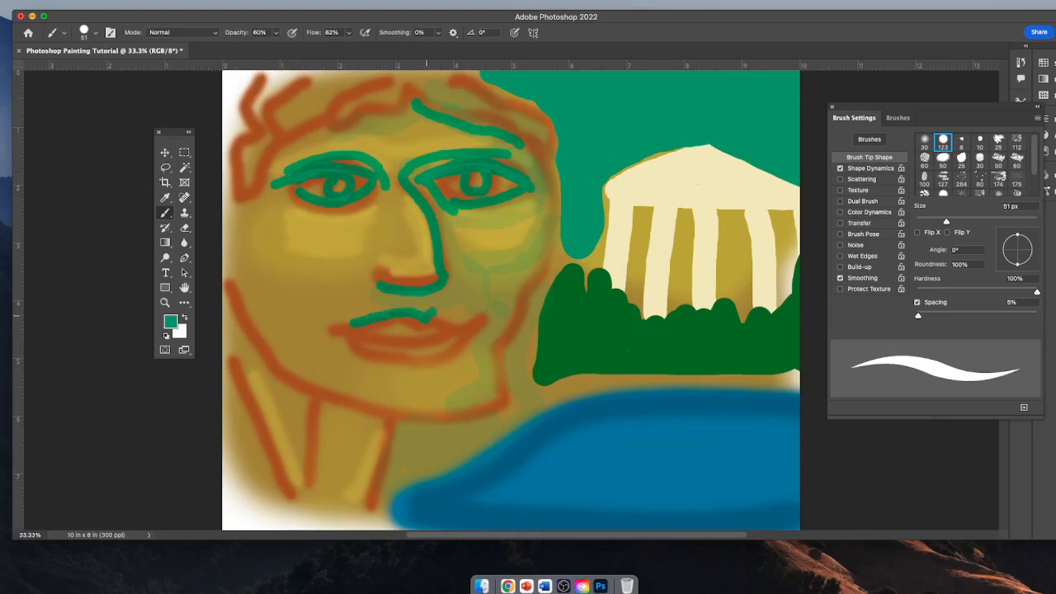
{"action": "left_click_drag", "start_coordinate": [431, 360], "coordinate": [415, 359]}
{"action": "left_click_drag", "start_coordinate": [353, 332], "coordinate": [398, 334]}
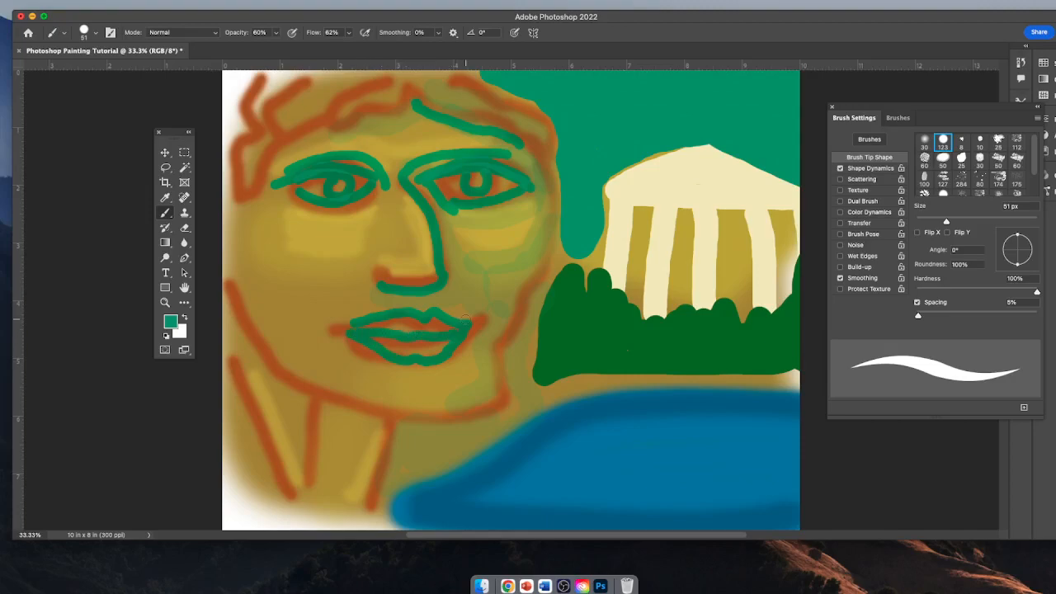
Step: Trace the face contour and jaw, the left ear, the hair and the neck lines with teal green strokes
{"action": "mouse_move", "coordinate": [528, 151]}
{"action": "left_mouse_down"}
{"action": "mouse_move", "coordinate": [530, 259]}
{"action": "mouse_move", "coordinate": [514, 274]}
{"action": "mouse_move", "coordinate": [478, 267]}
{"action": "mouse_move", "coordinate": [513, 296]}
{"action": "mouse_move", "coordinate": [516, 271]}
{"action": "mouse_move", "coordinate": [490, 393]}
{"action": "mouse_move", "coordinate": [451, 412]}
{"action": "mouse_move", "coordinate": [348, 403]}
{"action": "left_mouse_up"}
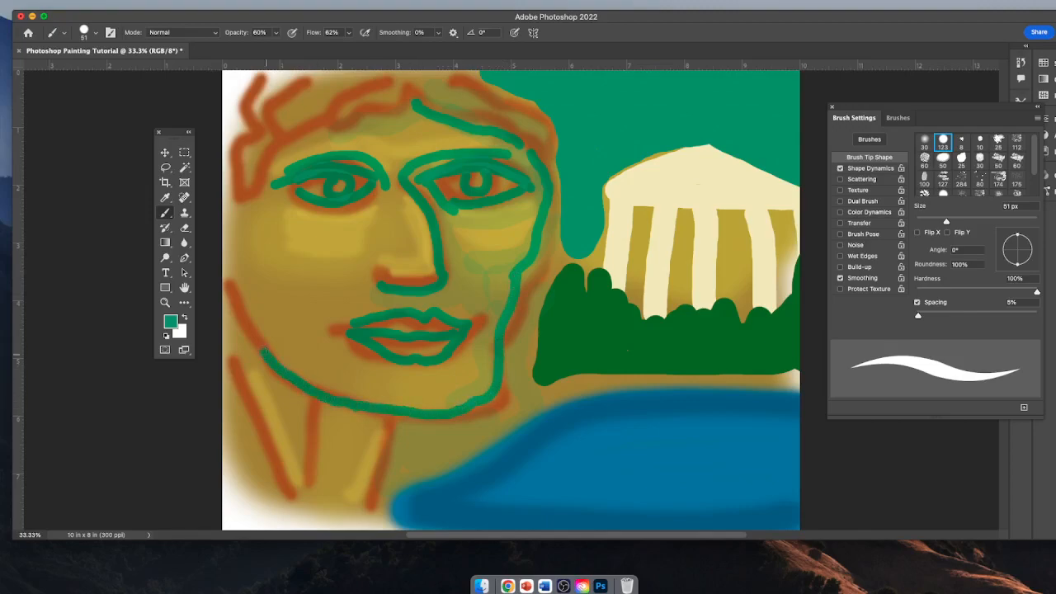
{"action": "left_click_drag", "start_coordinate": [242, 204], "coordinate": [244, 290]}
{"action": "mouse_move", "coordinate": [241, 195]}
{"action": "left_mouse_down"}
{"action": "mouse_move", "coordinate": [286, 88]}
{"action": "mouse_move", "coordinate": [312, 85]}
{"action": "mouse_move", "coordinate": [293, 125]}
{"action": "mouse_move", "coordinate": [373, 75]}
{"action": "mouse_move", "coordinate": [366, 93]}
{"action": "mouse_move", "coordinate": [390, 99]}
{"action": "mouse_move", "coordinate": [420, 84]}
{"action": "mouse_move", "coordinate": [448, 97]}
{"action": "mouse_move", "coordinate": [453, 82]}
{"action": "mouse_move", "coordinate": [484, 91]}
{"action": "left_mouse_up"}
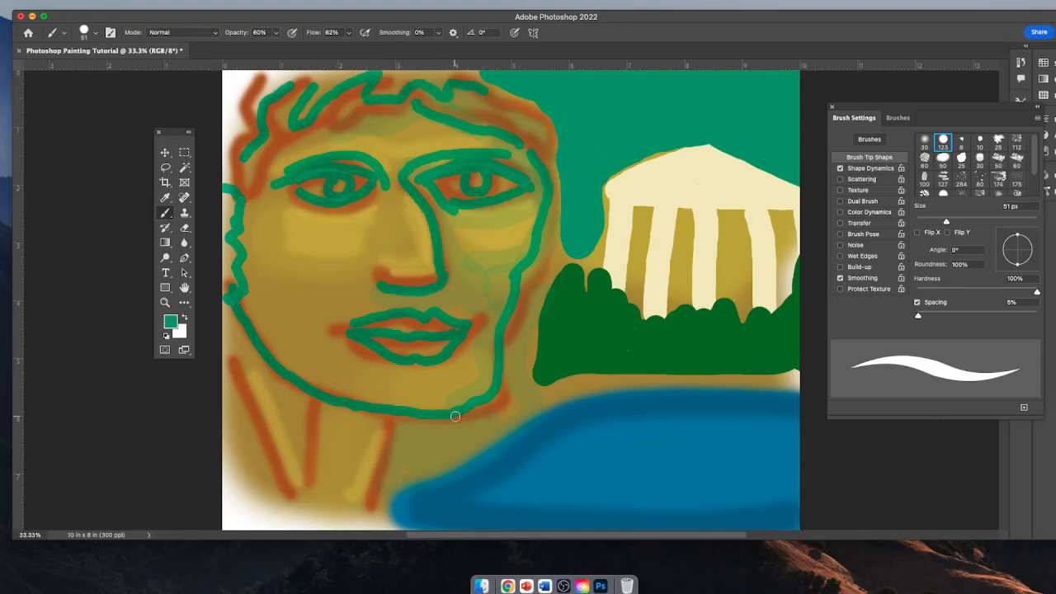
{"action": "left_click_drag", "start_coordinate": [392, 415], "coordinate": [354, 506]}
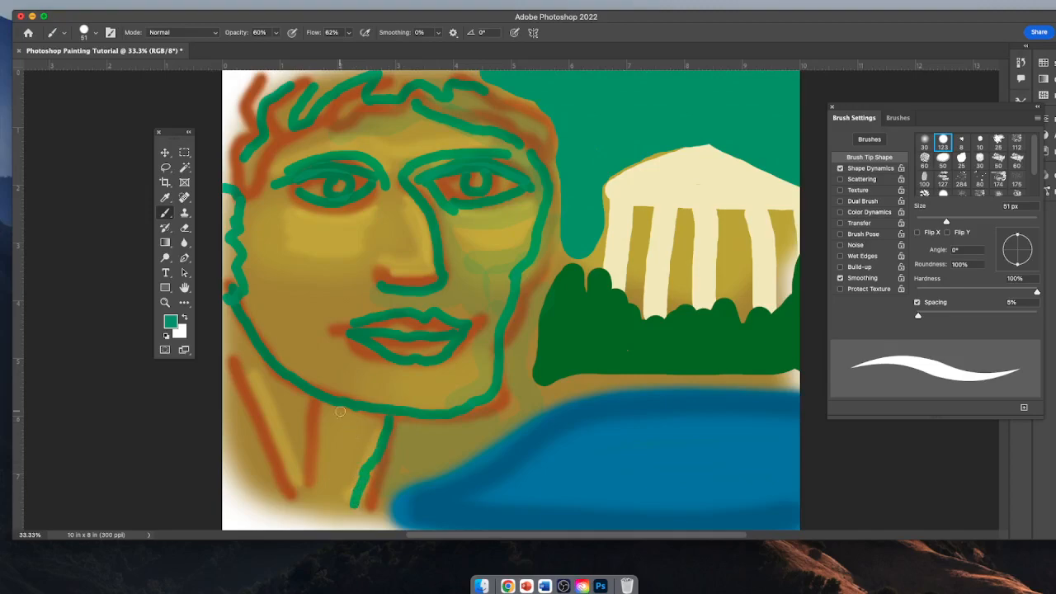
{"action": "left_click_drag", "start_coordinate": [327, 405], "coordinate": [319, 493]}
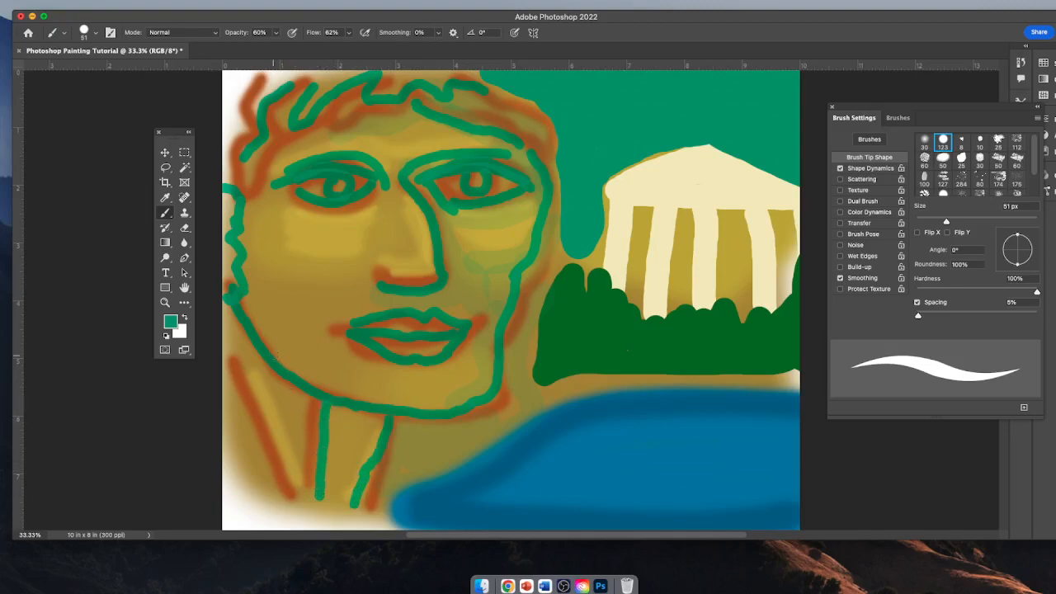
{"action": "left_click_drag", "start_coordinate": [236, 316], "coordinate": [295, 479]}
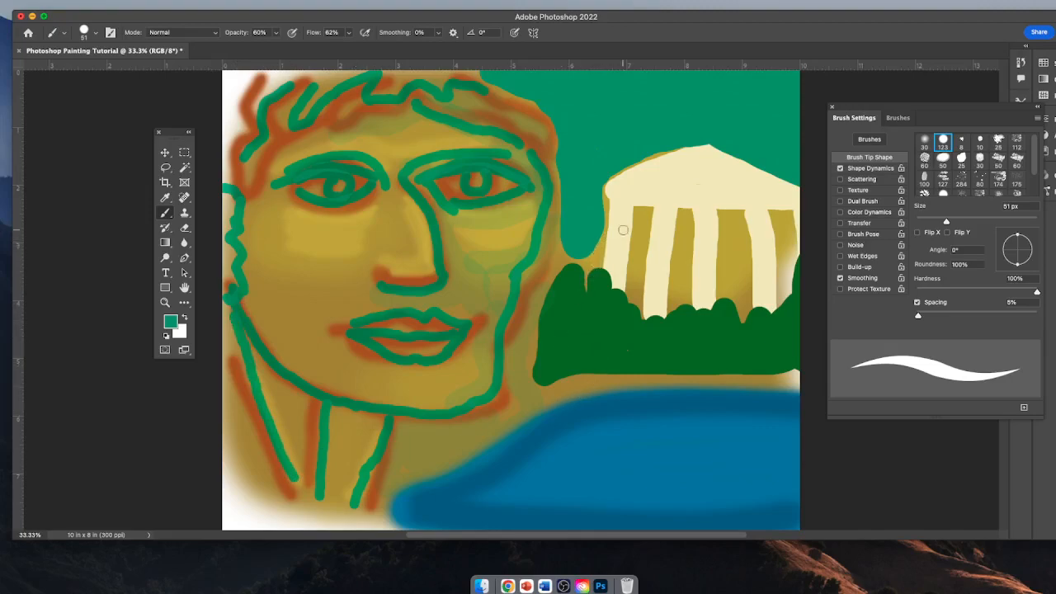
Step: Paint five vertical teal green shading strokes along the temple columns and the gaps between them
{"action": "left_click_drag", "start_coordinate": [645, 216], "coordinate": [637, 309]}
{"action": "left_click_drag", "start_coordinate": [686, 212], "coordinate": [678, 305]}
{"action": "left_click_drag", "start_coordinate": [730, 215], "coordinate": [727, 302]}
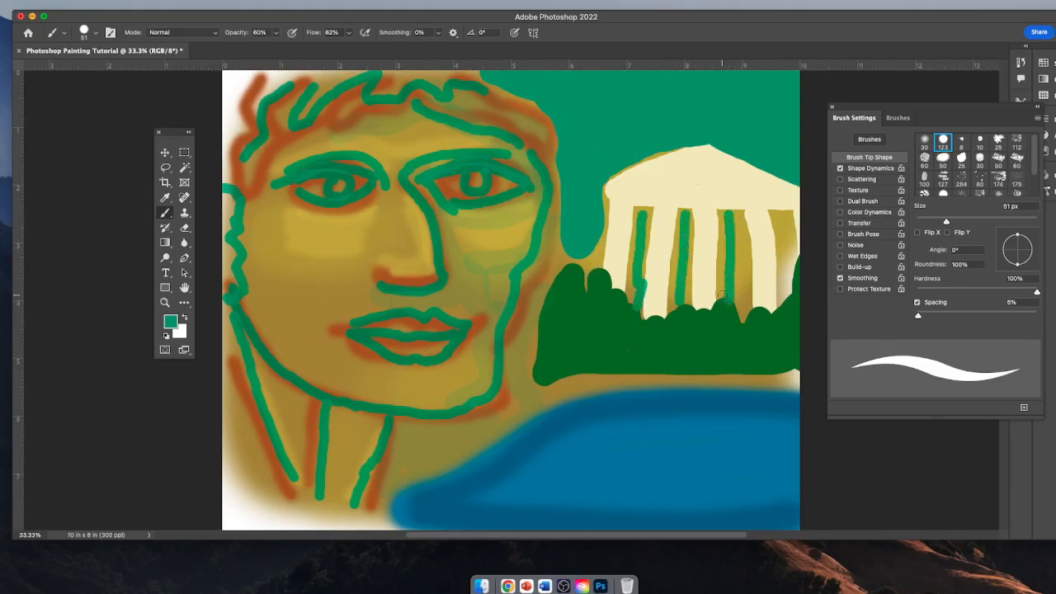
{"action": "left_click_drag", "start_coordinate": [740, 218], "coordinate": [747, 305]}
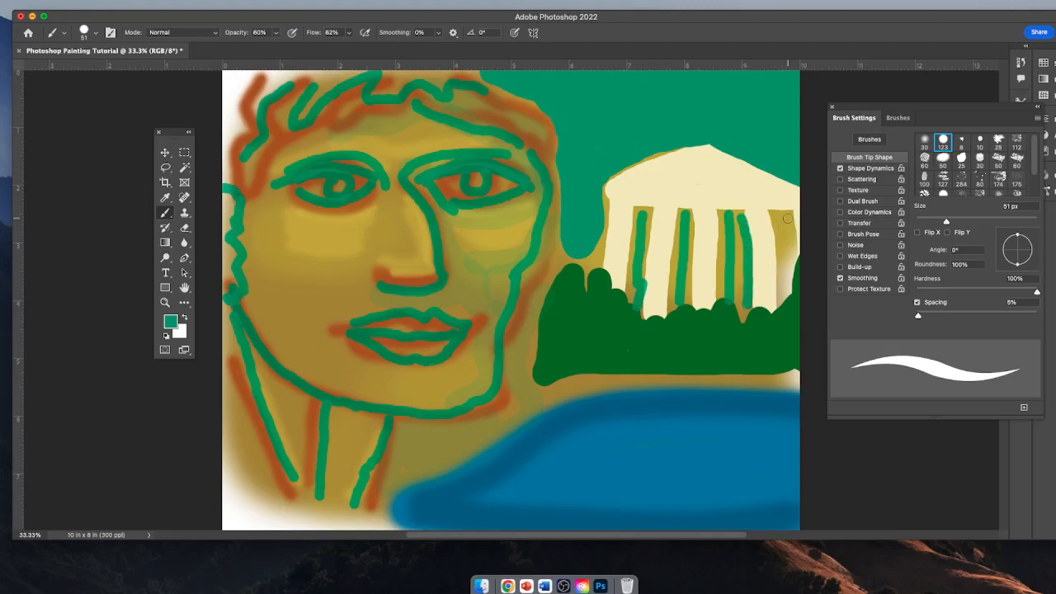
{"action": "left_click_drag", "start_coordinate": [784, 215], "coordinate": [781, 292]}
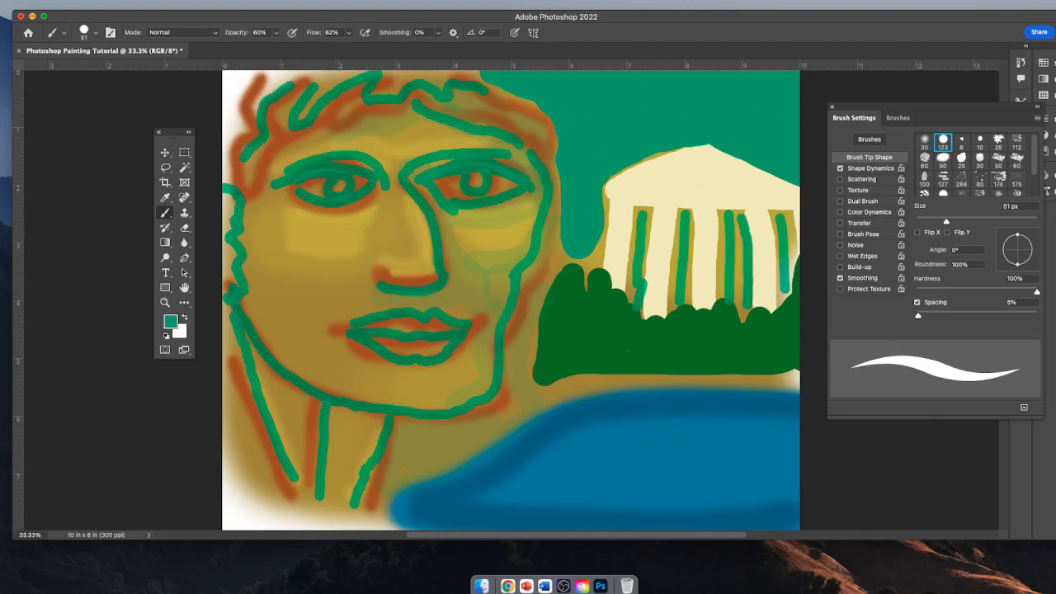
Step: Save the painting to Creative Cloud as Photoshop Painting Tutorial, dismiss the cloud notice and hide the floating panels
{"action": "left_click", "coordinate": [91, 0]}
{"action": "left_click", "coordinate": [113, 100]}
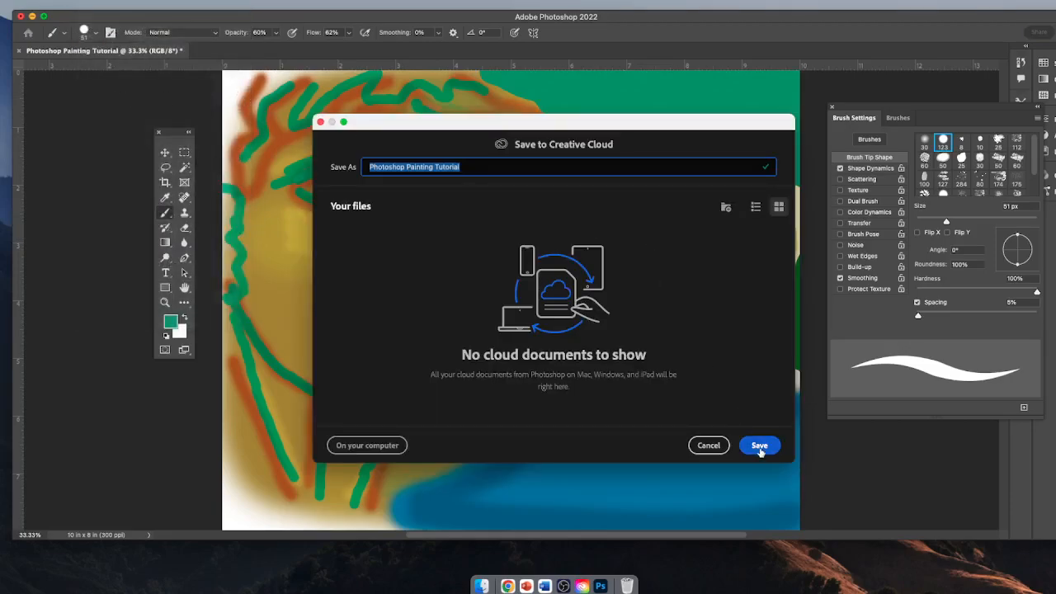
{"action": "left_click", "coordinate": [760, 446]}
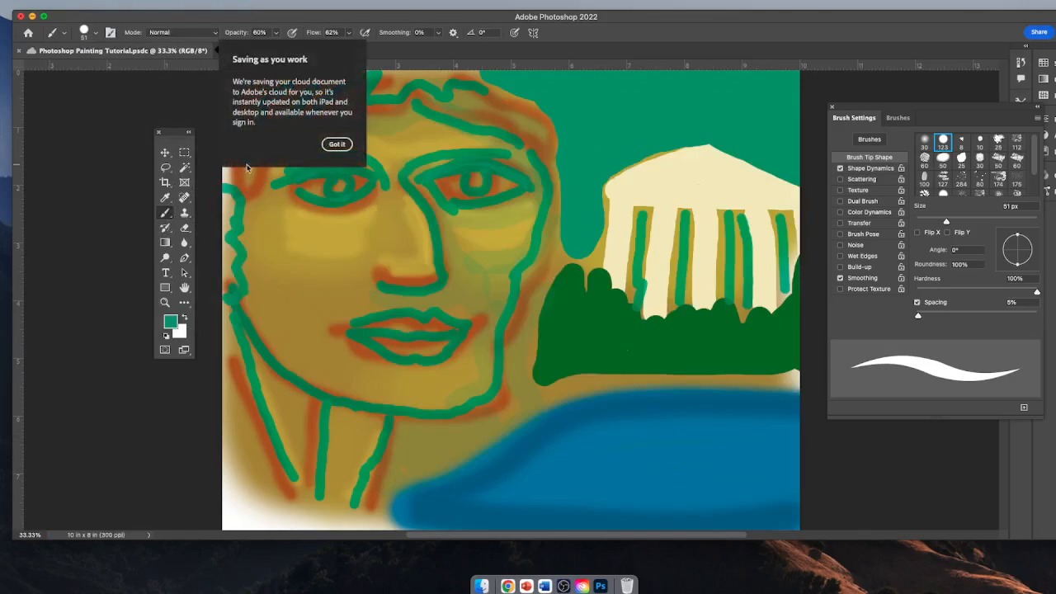
{"action": "left_click", "coordinate": [336, 143]}
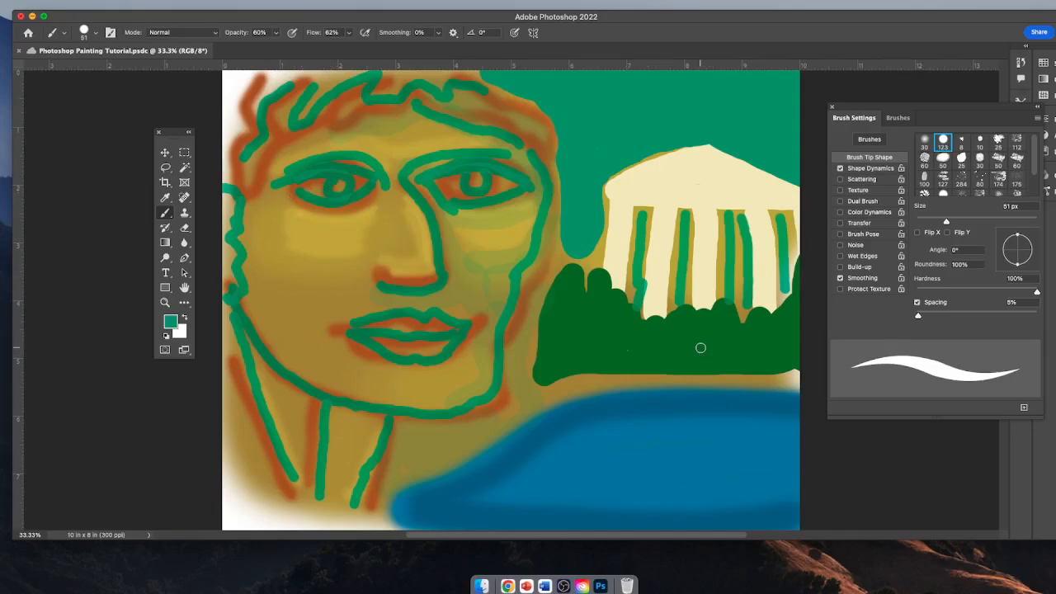
{"action": "key", "text": "Tab"}
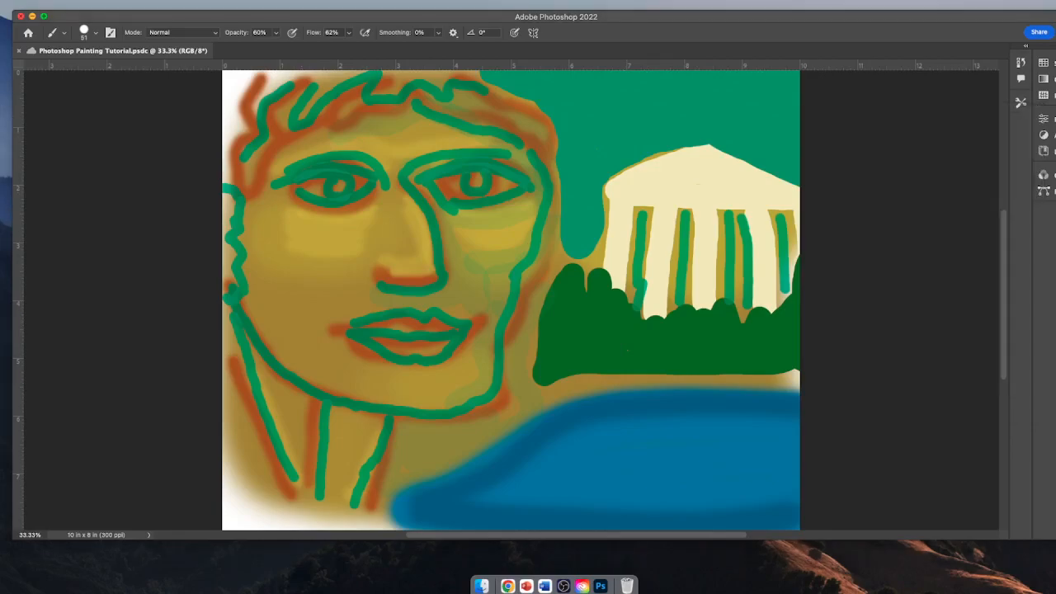